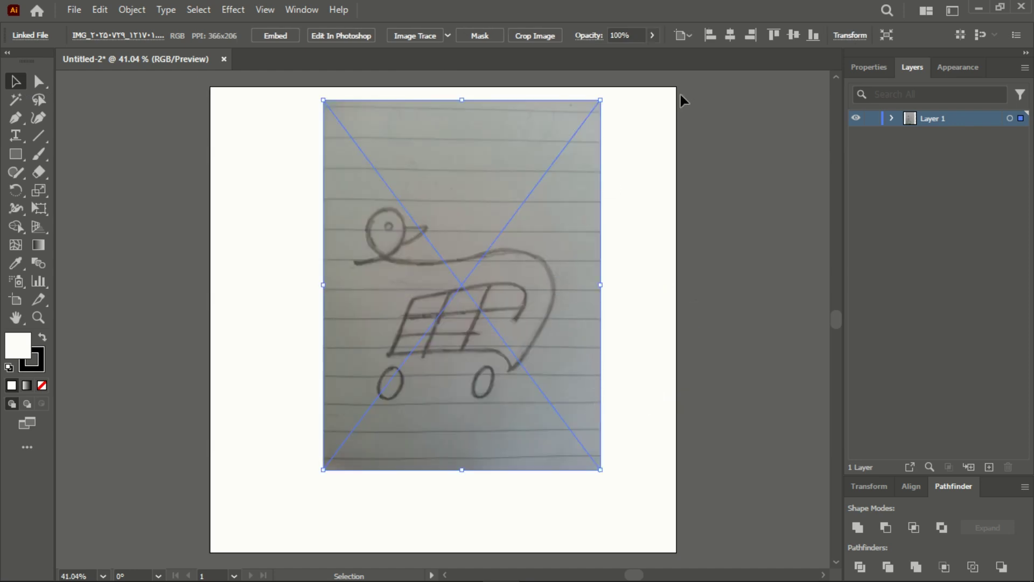
Center the sketch photo horizontally and vertically on the artboard, and add a new layer above it.
left_click(729, 37)
left_click(794, 34)
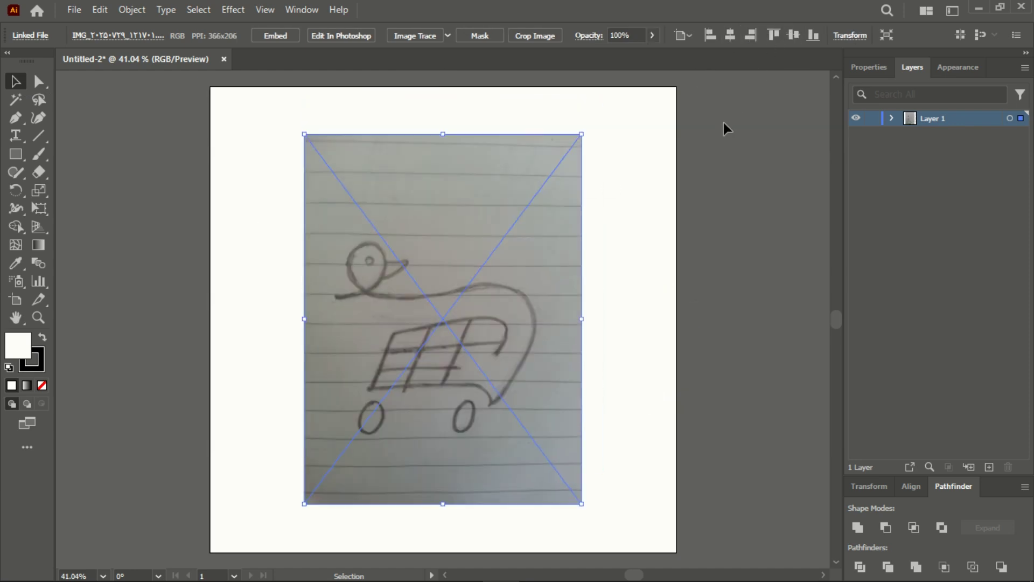
left_click(632, 225)
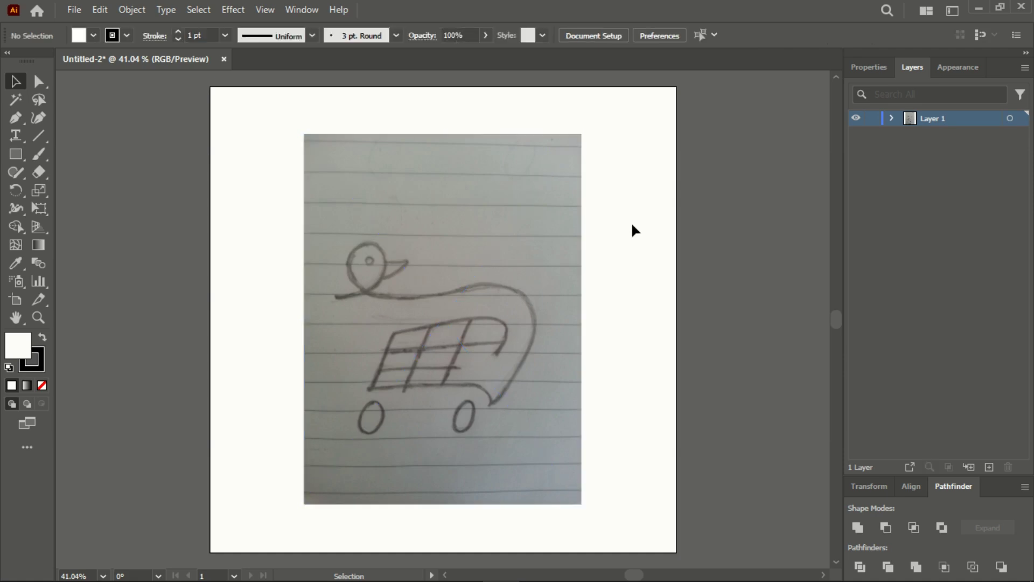
left_click(989, 467)
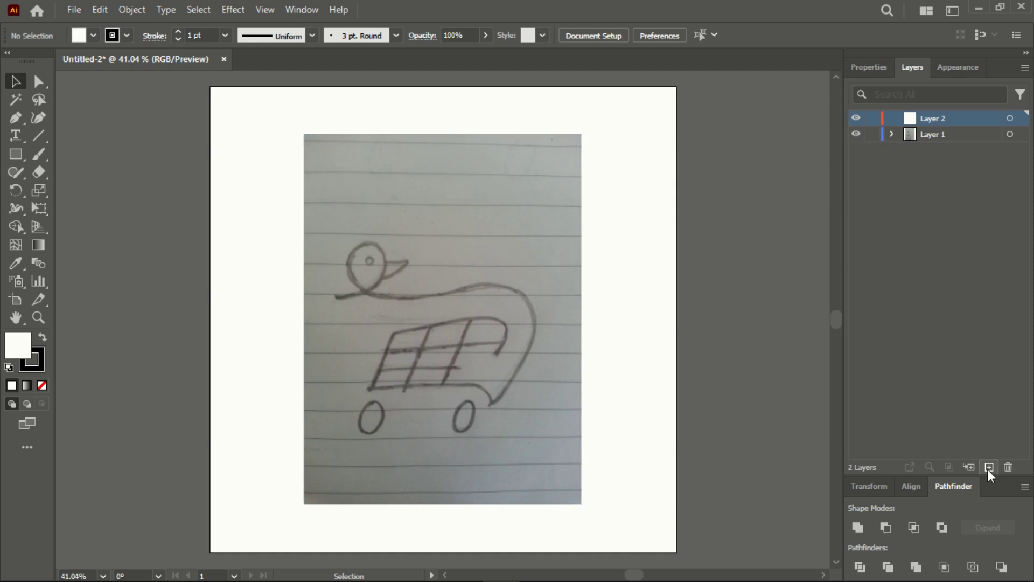
Lower the opacity of the sketch photo on Layer 1 to 49%.
left_click(909, 137)
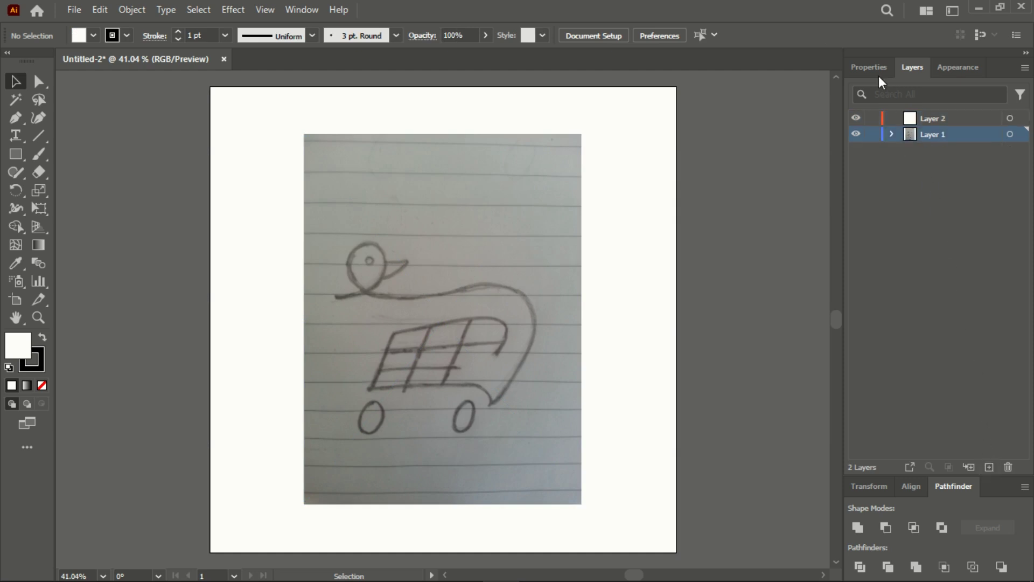
left_click(535, 254)
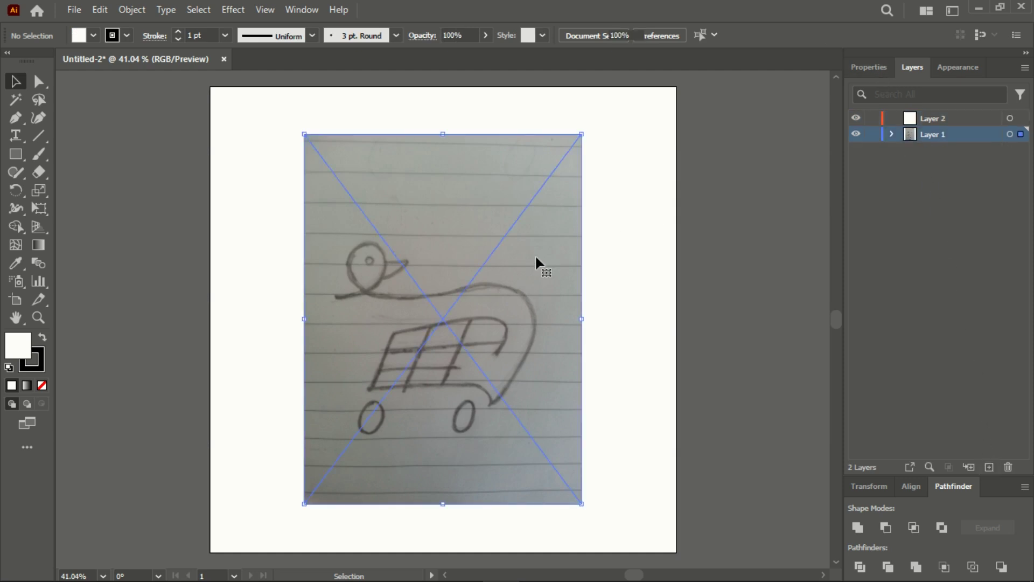
left_click(877, 67)
left_click(956, 276)
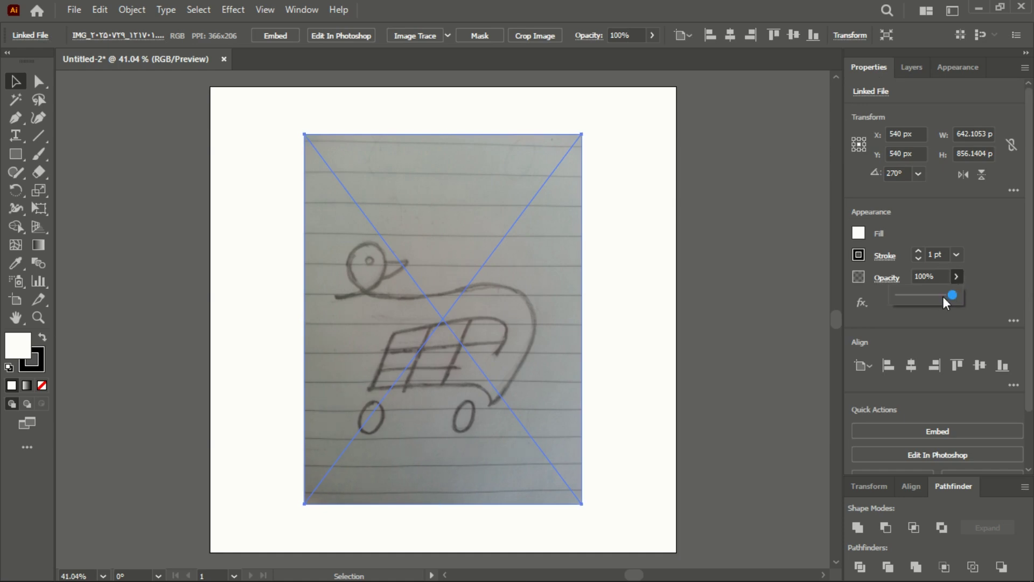
left_click_drag(943, 297, 929, 300)
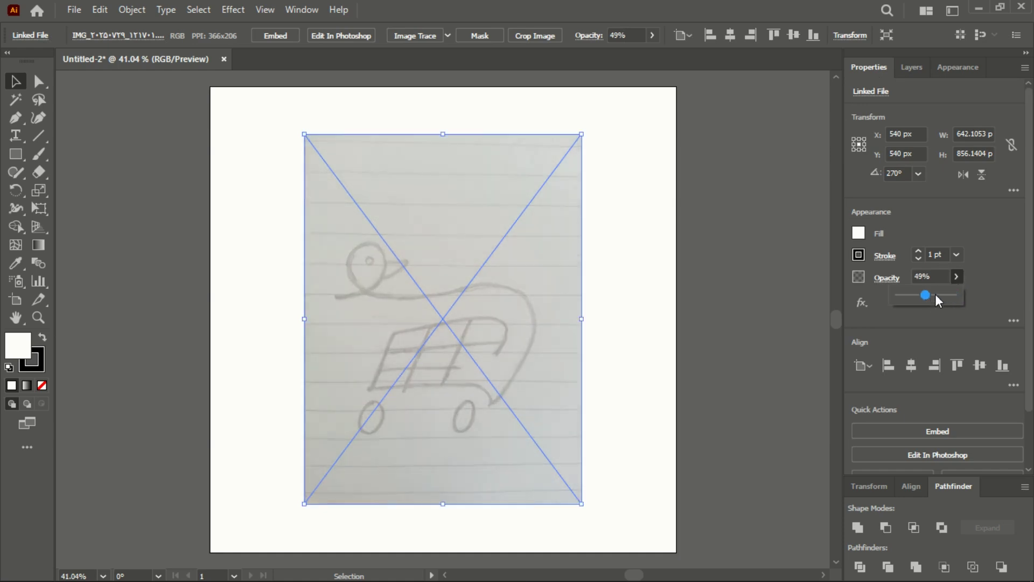
Lock Layer 1 with the sketch photo and make Layer 2 the active layer.
left_click(903, 65)
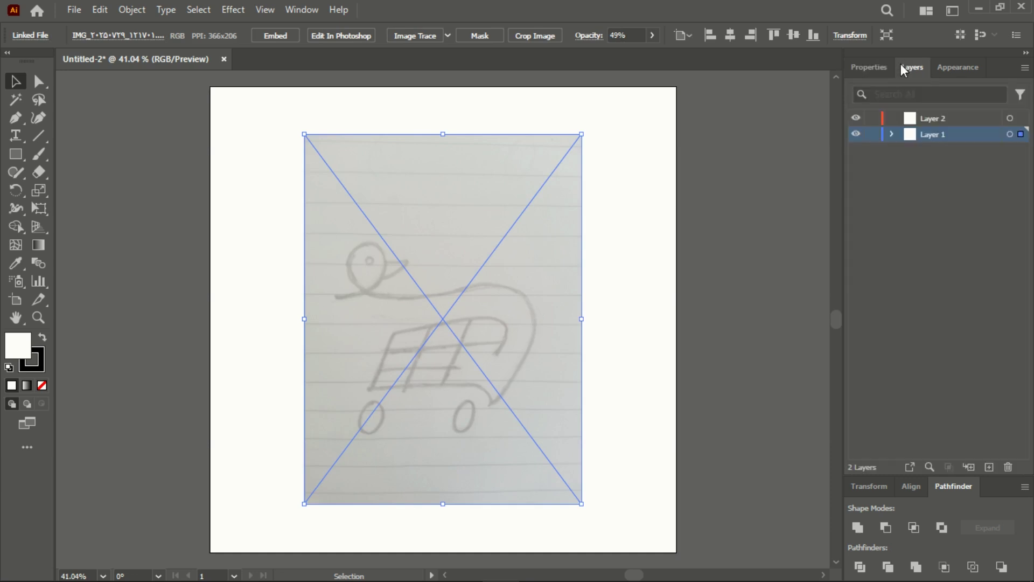
left_click(869, 138)
left_click(955, 119)
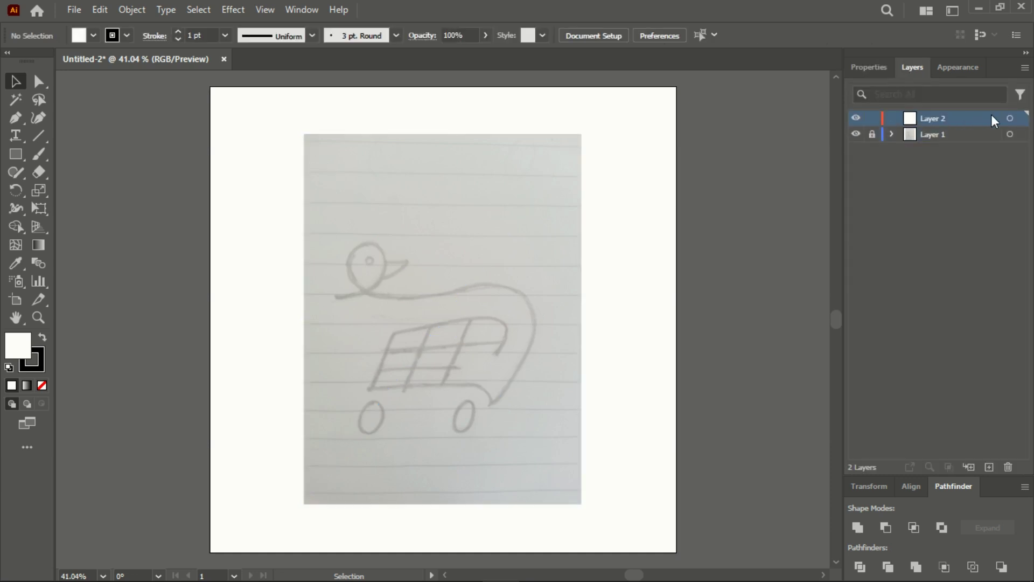
Set the fill to none for new paths and review the stroke options.
left_click(38, 318)
left_click_drag(438, 399, 565, 429)
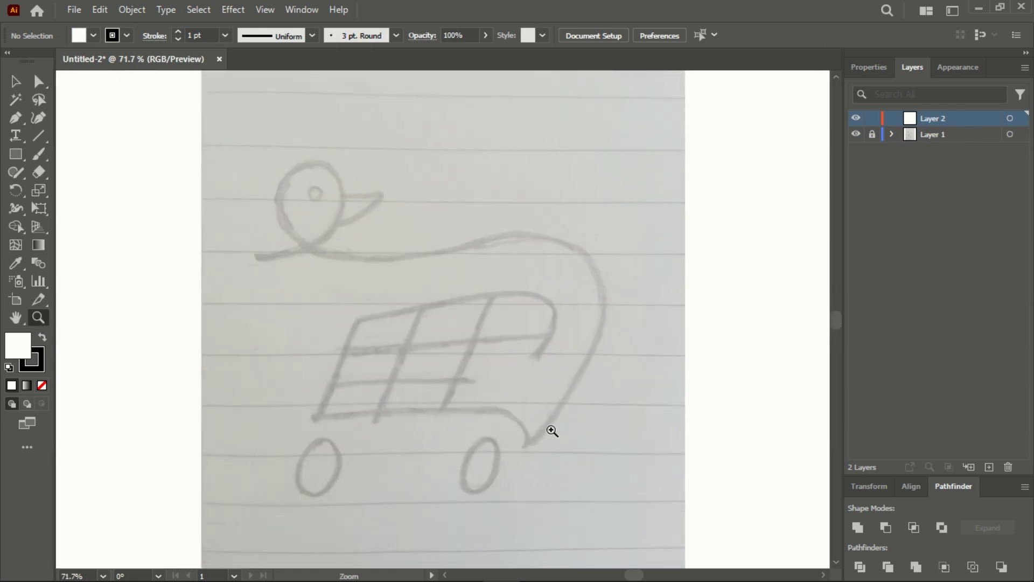
left_click_drag(508, 397, 519, 400)
scroll(518, 400, "up", 1)
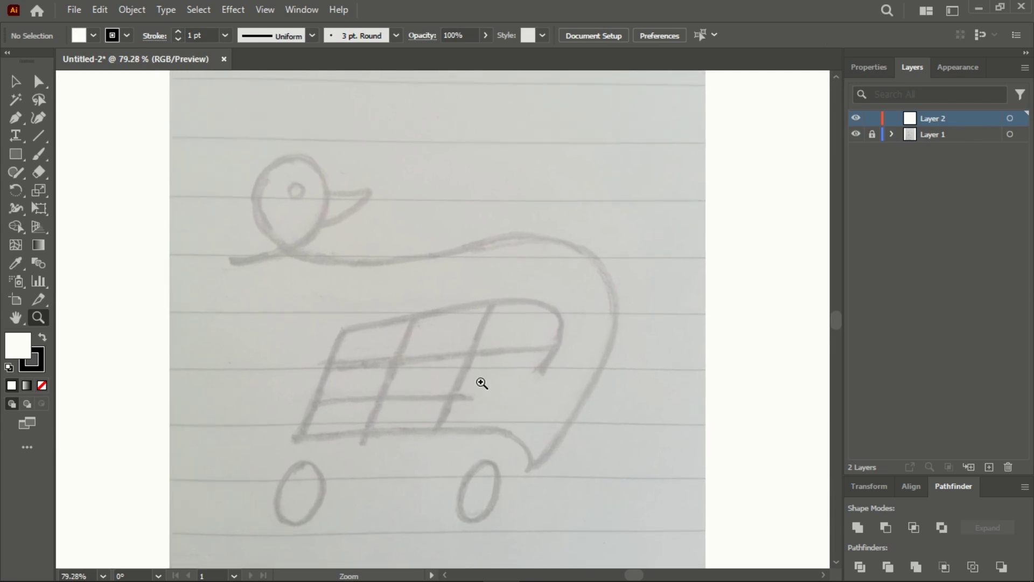
left_click(93, 36)
left_click(10, 61)
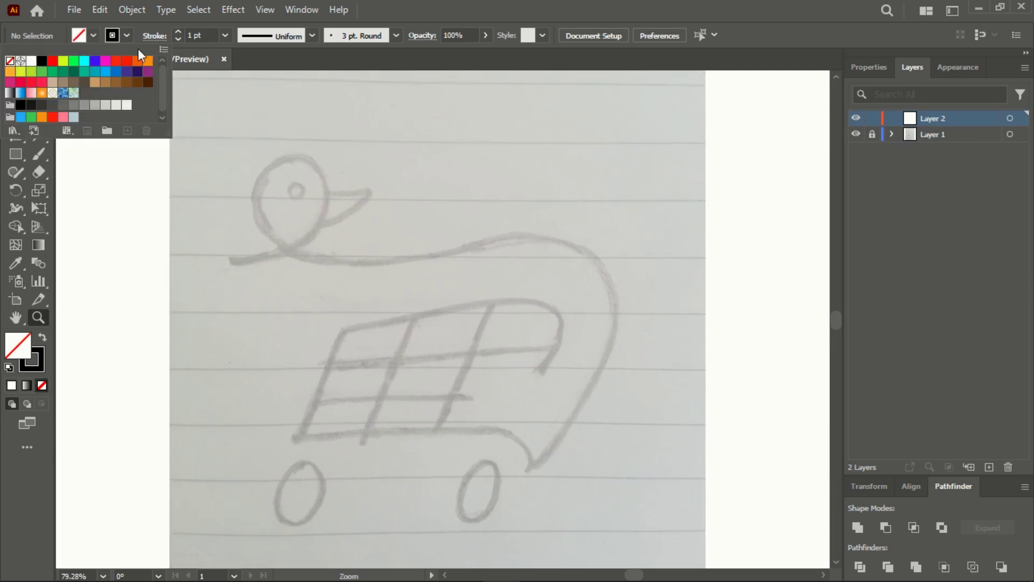
left_click(130, 32)
left_click(130, 33)
left_click(155, 36)
left_click(156, 36)
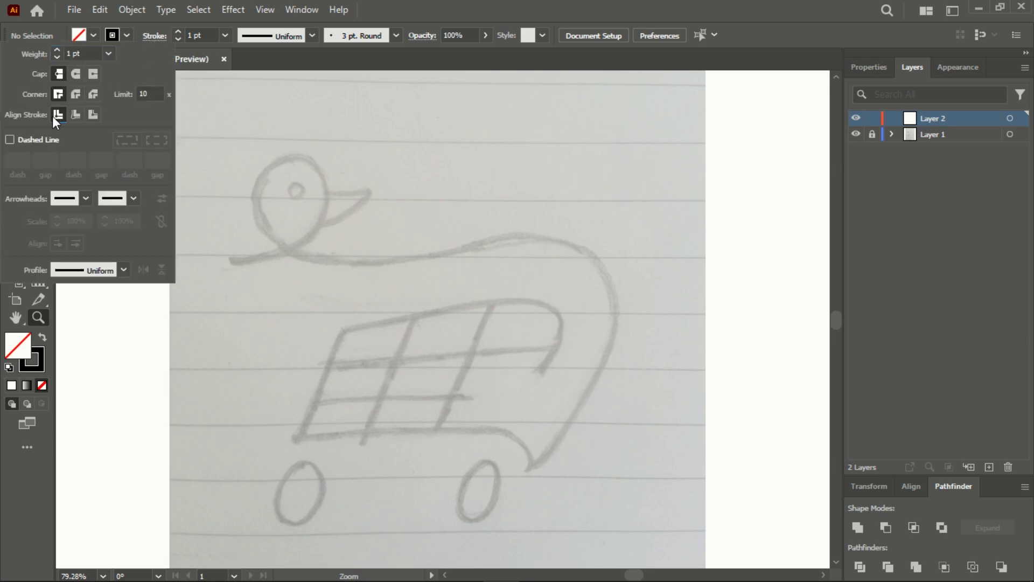
left_click(191, 110)
Draw an open six-point straight-segment path with the Pen tool from the cart's lower rear corner over the back and head to the neckline's end.
left_click_drag(15, 117, 79, 117)
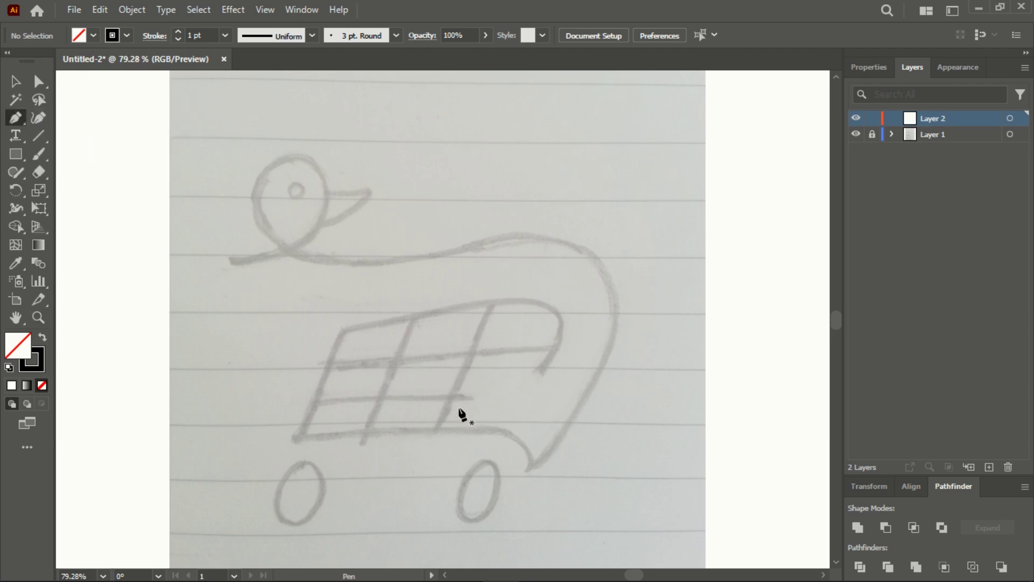
left_click(530, 472)
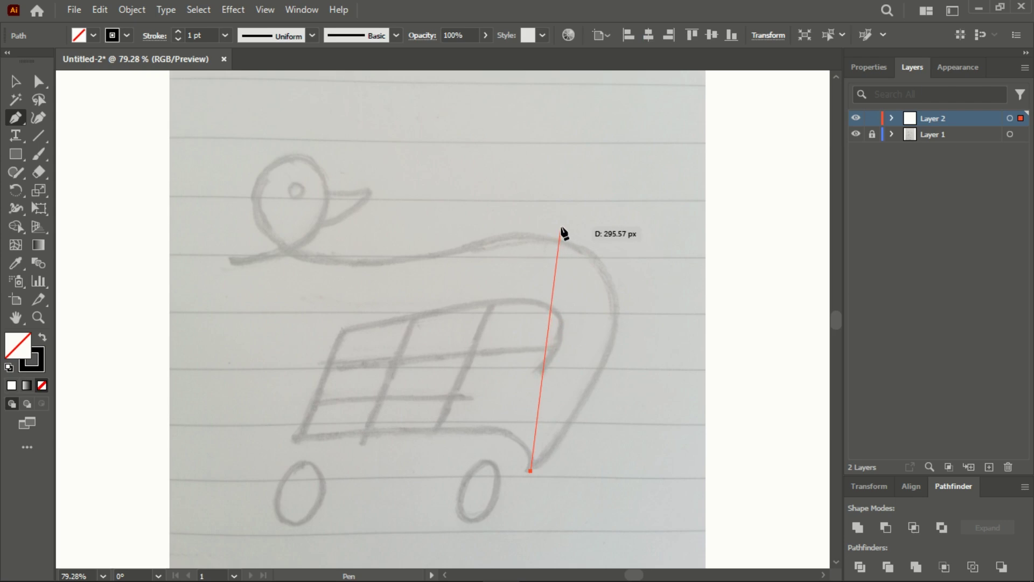
left_click(564, 227)
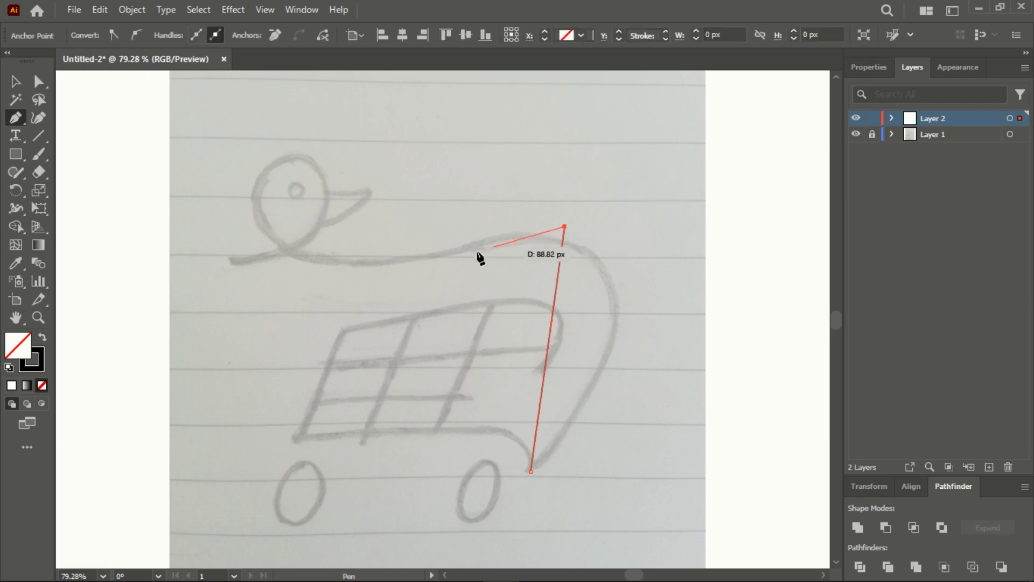
left_click(387, 267)
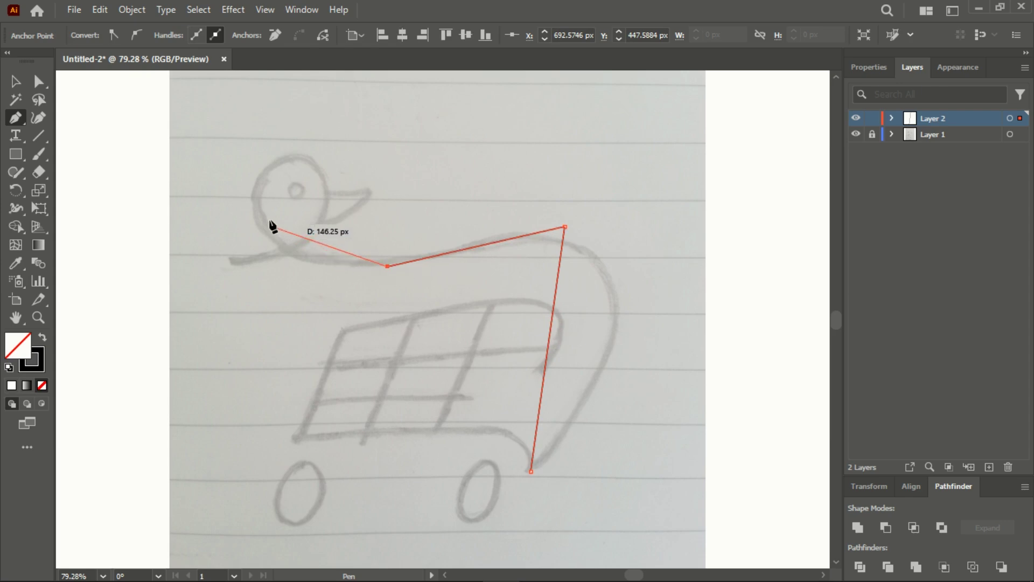
left_click(252, 198)
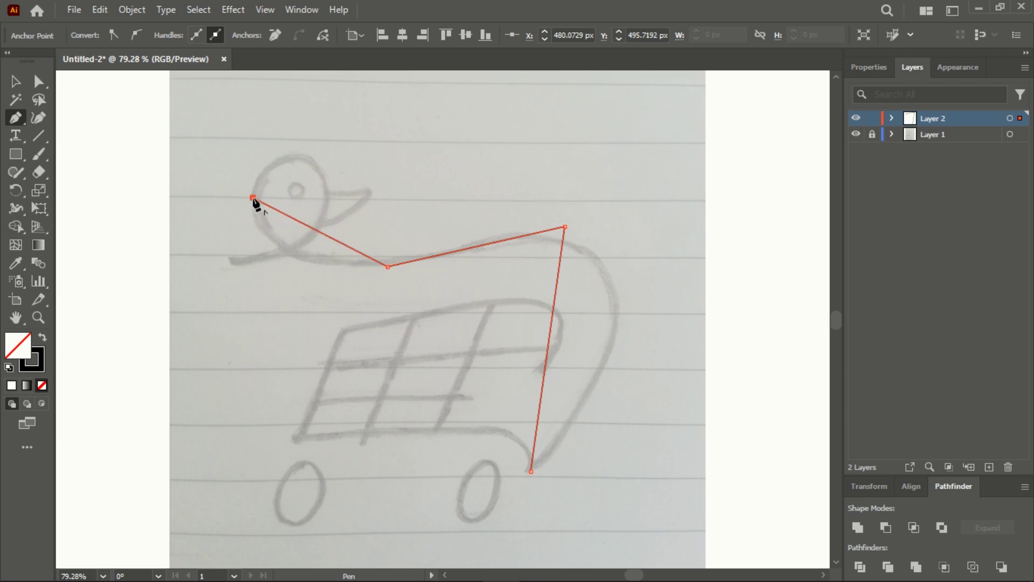
left_click(325, 197)
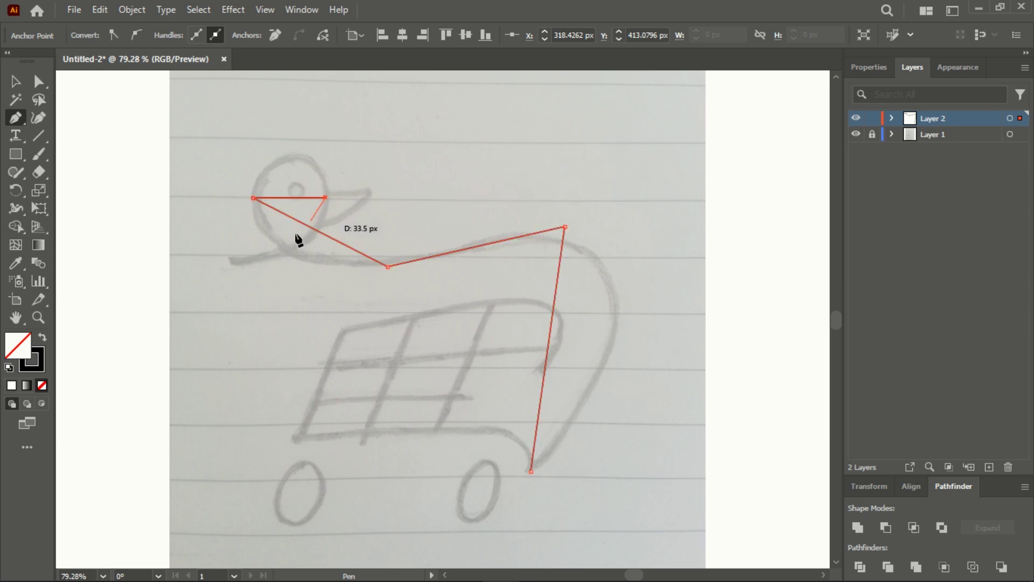
left_click(232, 262)
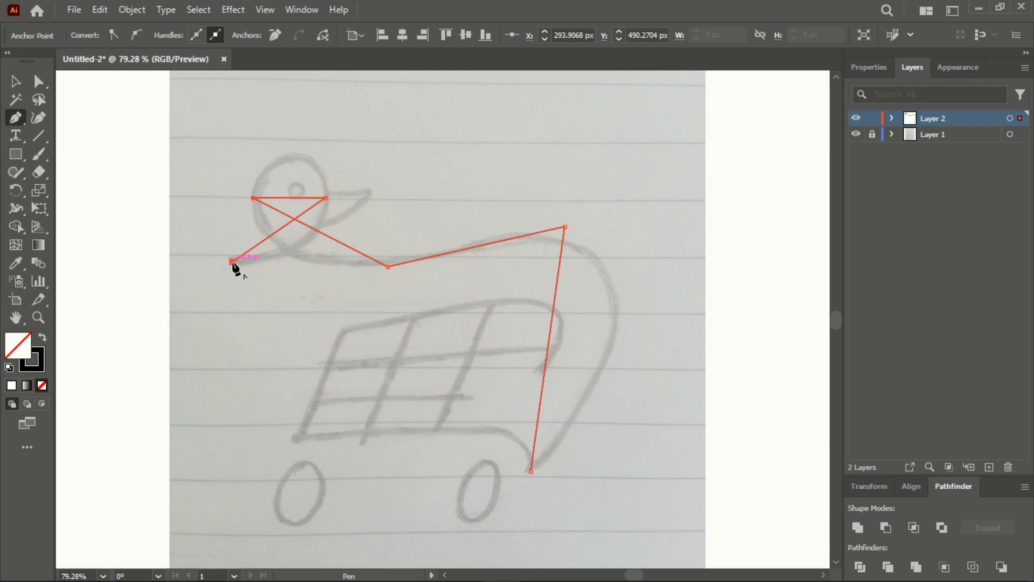
Bend the path's straight segments into curves with the Anchor Point tool, following the sketched back, neck and head.
left_click_drag(15, 117, 54, 170)
left_click_drag(550, 335, 619, 327)
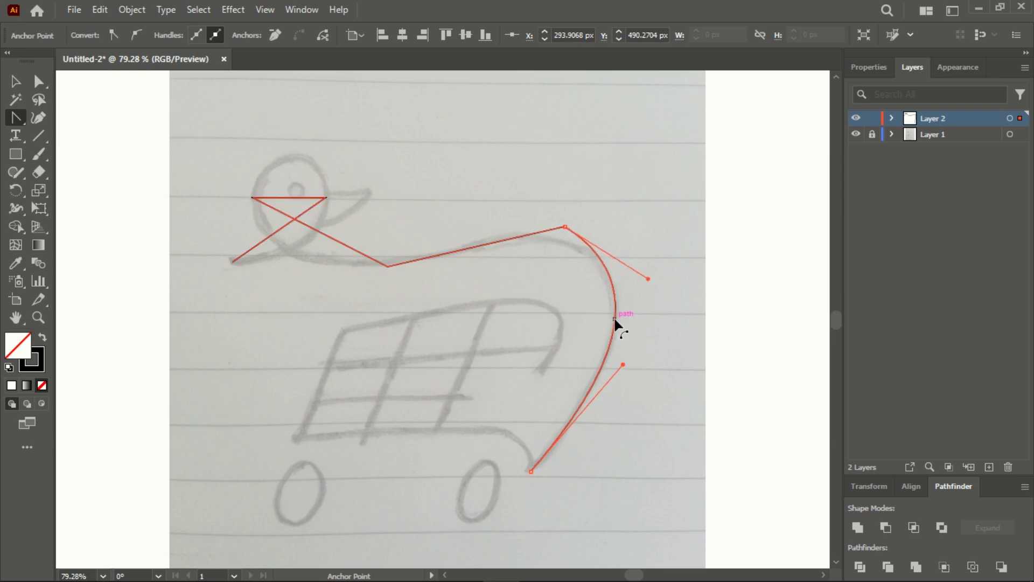
left_click_drag(487, 242, 466, 231)
left_click_drag(335, 241, 305, 258)
left_click_drag(284, 196, 292, 153)
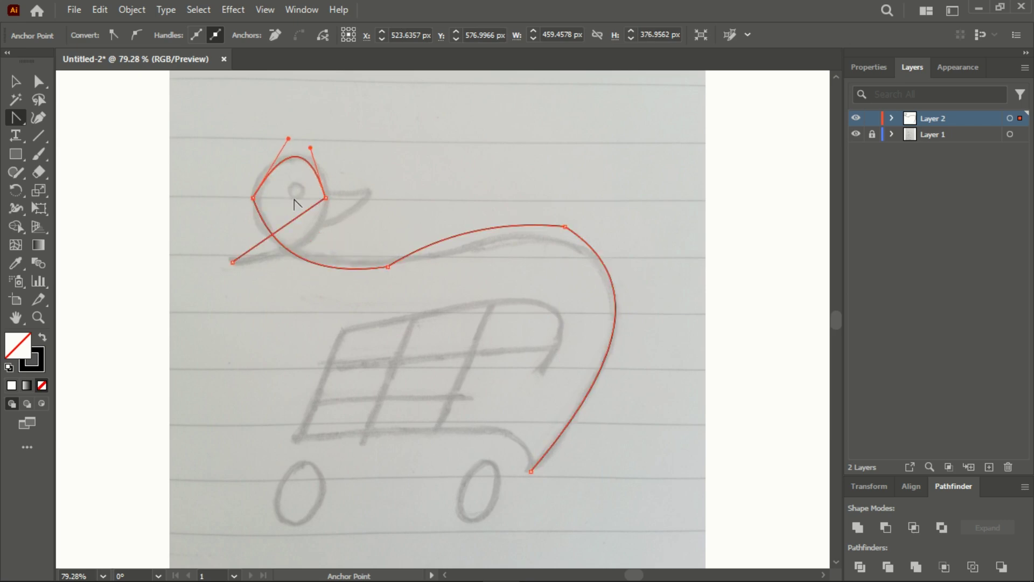
left_click_drag(290, 222, 305, 244)
Refine the back and neck curve by lowering the upper back anchor slightly and adjusting the adjoining handles to match the sketch.
left_click(43, 81)
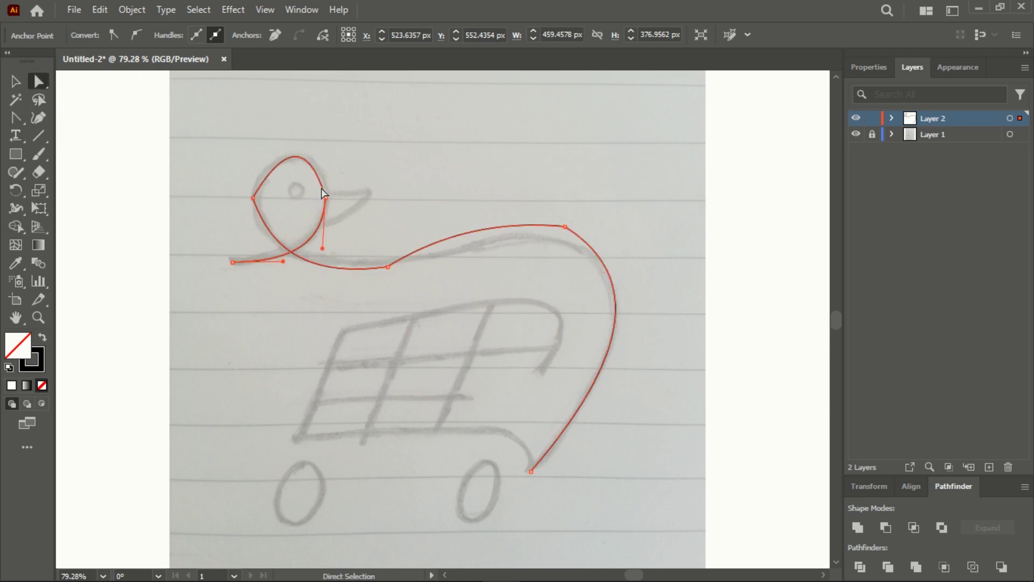
left_click_drag(565, 227, 567, 234)
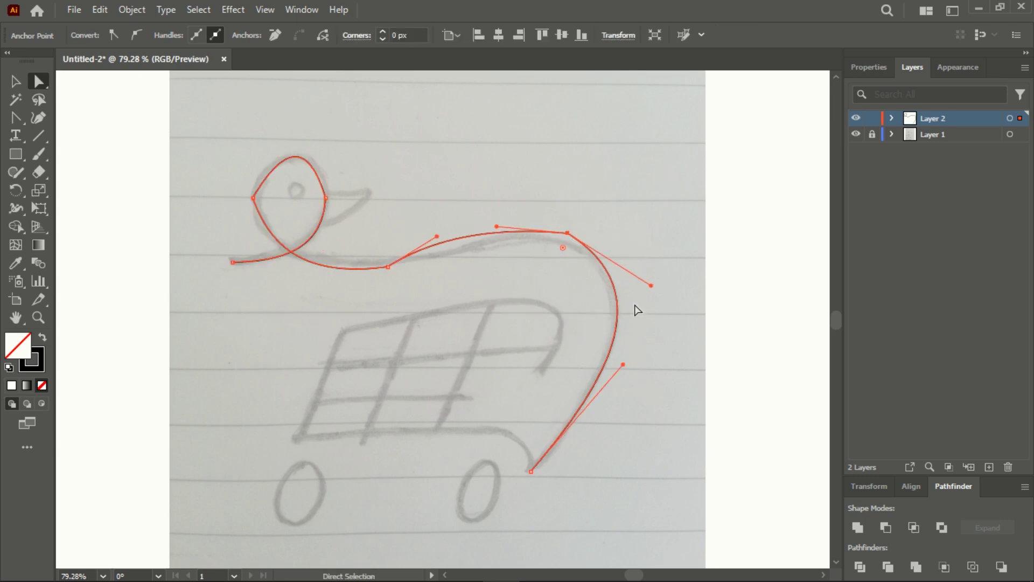
mouse_move(650, 284)
left_mouse_down()
mouse_move(641, 261)
mouse_move(651, 266)
left_mouse_up()
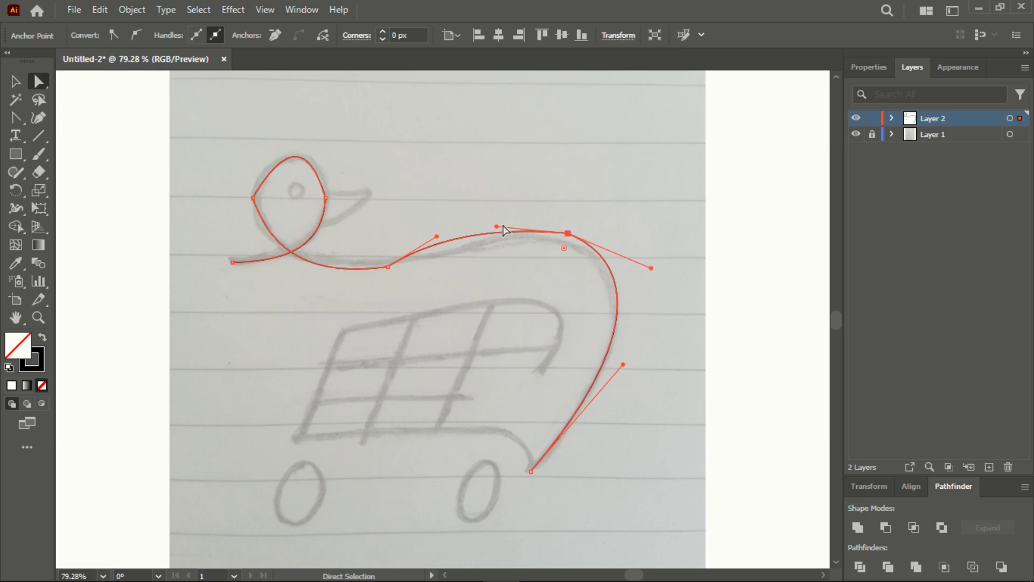
left_click_drag(498, 227, 510, 210)
left_click_drag(436, 243, 442, 260)
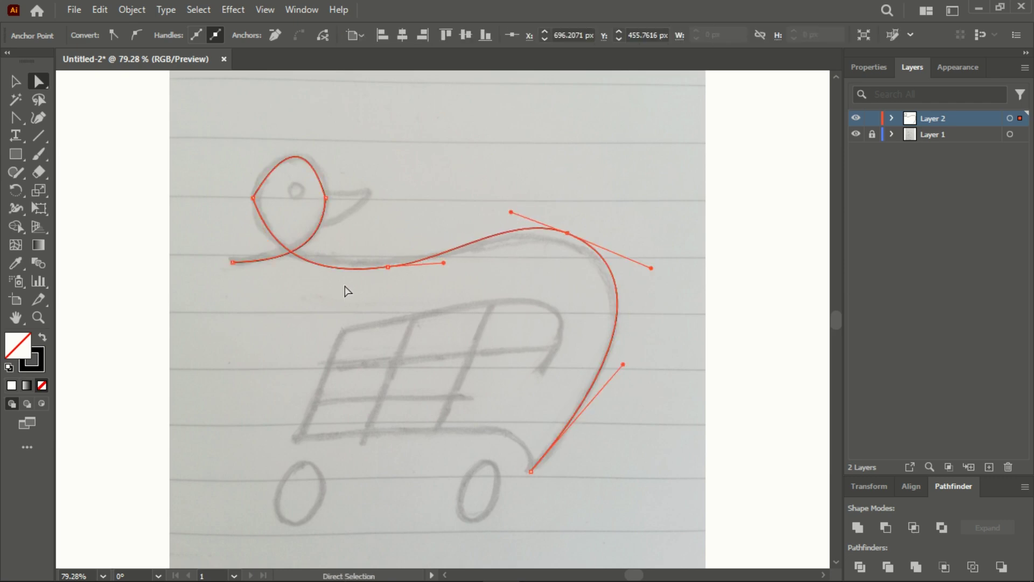
Round the bird's head by adjusting the direction handles of its two side anchors.
left_click(253, 198)
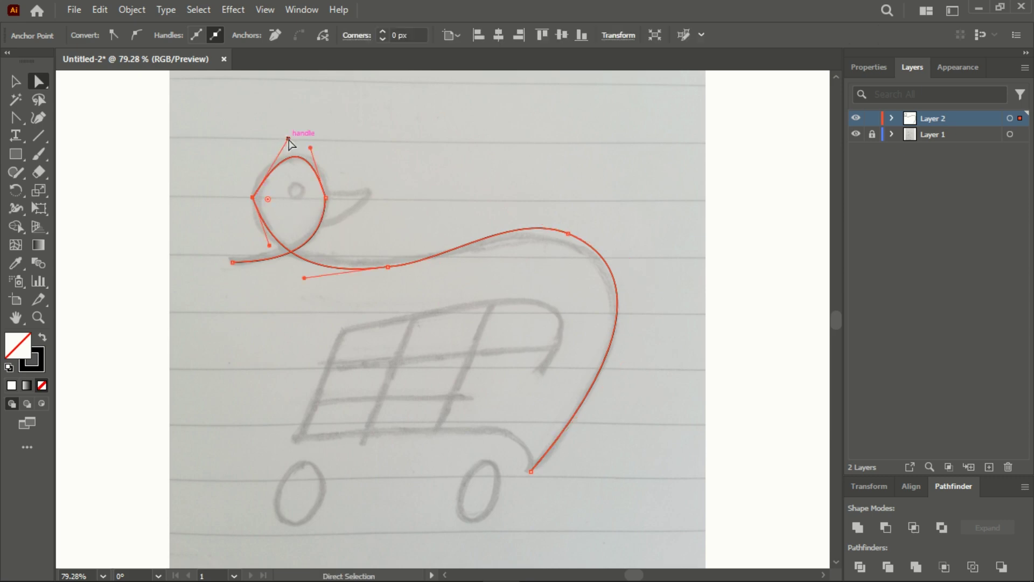
left_click_drag(288, 139, 248, 146)
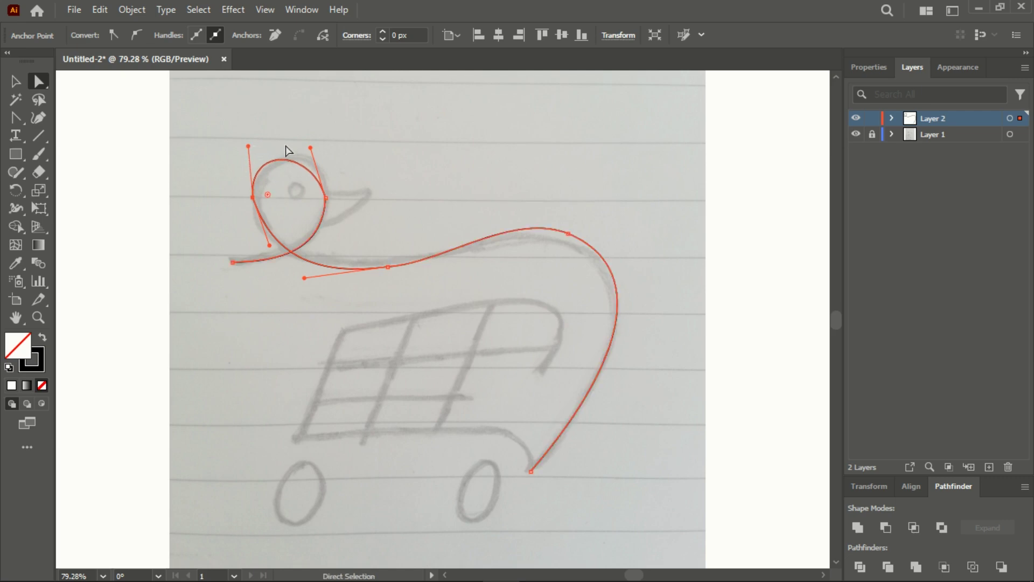
left_click_drag(311, 147, 327, 144)
left_click_drag(248, 146, 253, 137)
left_click_drag(328, 144, 329, 138)
left_click(271, 240)
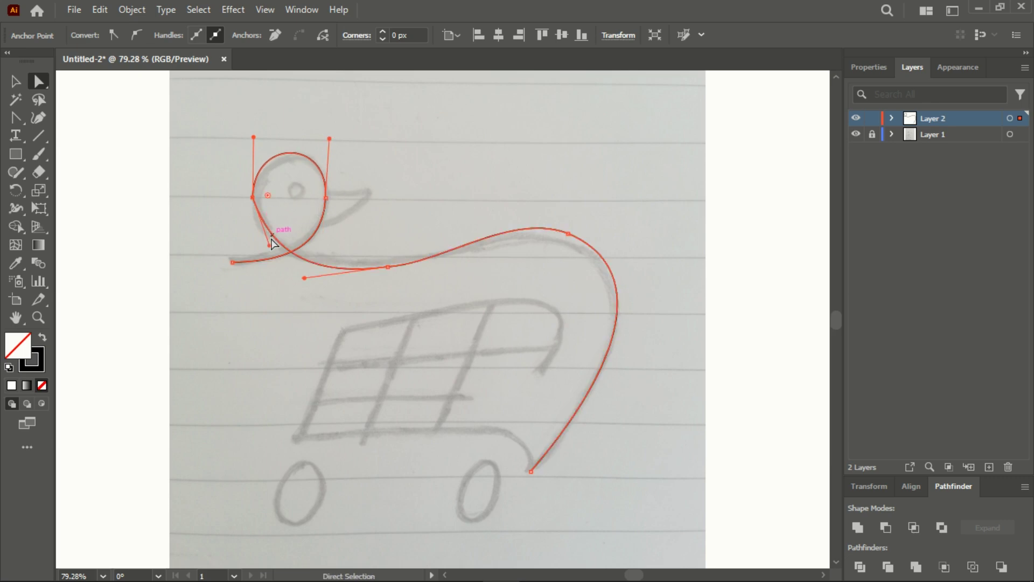
mouse_move(270, 244)
left_mouse_down()
mouse_move(247, 233)
mouse_move(253, 239)
left_mouse_up()
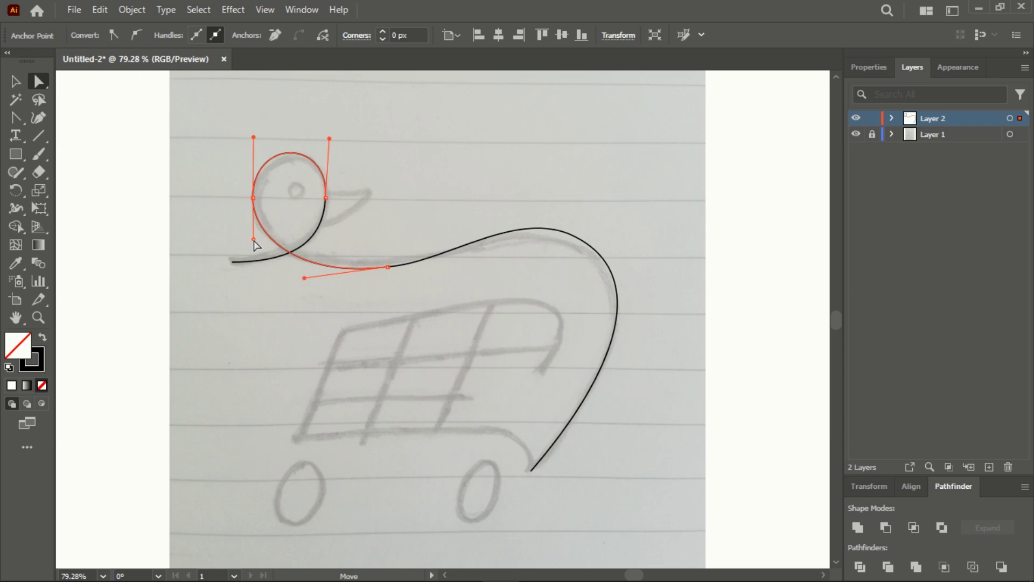
Reshape the curve from the beak side of the head to the neckline's free end using its handles.
left_click(312, 232)
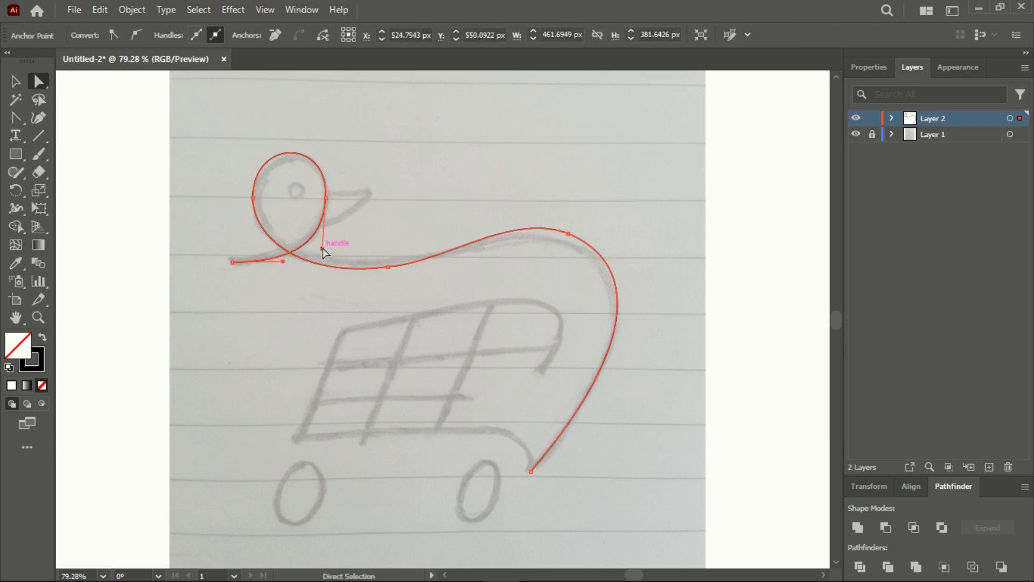
left_click_drag(323, 249, 278, 263)
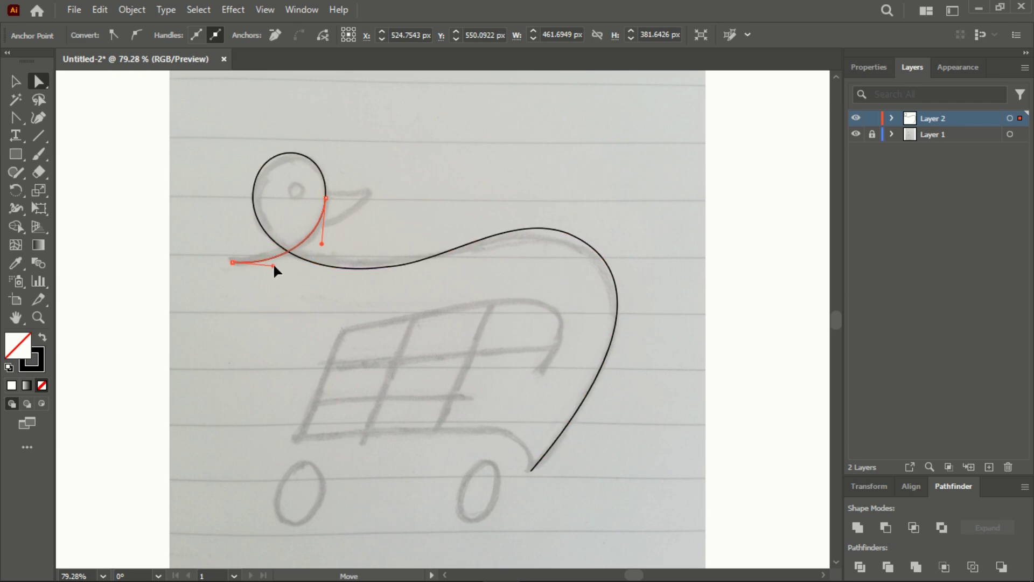
left_click_drag(273, 265, 274, 265)
Select the whole bird path and set its stroke weight to 25 pt.
left_click(38, 317)
left_click(346, 301, "alt")
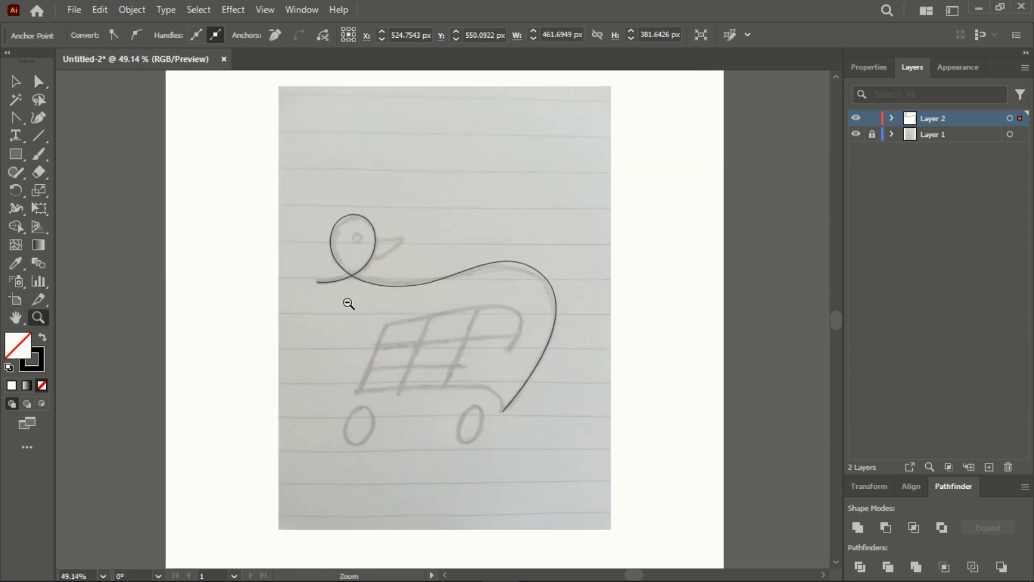
left_click_drag(342, 303, 508, 346)
key("ctrl+a")
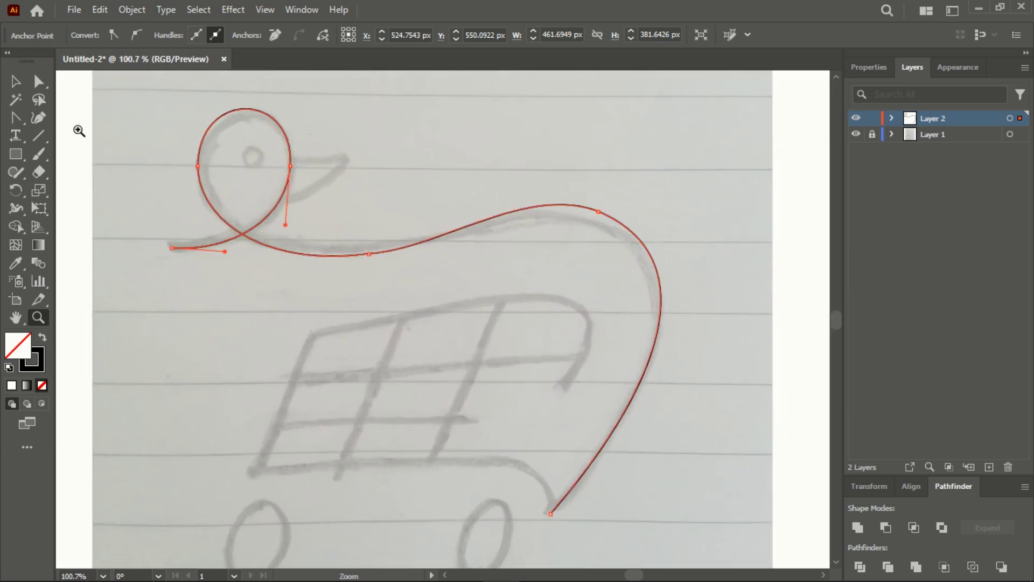
left_click(15, 82)
left_click_drag(373, 151, 637, 324)
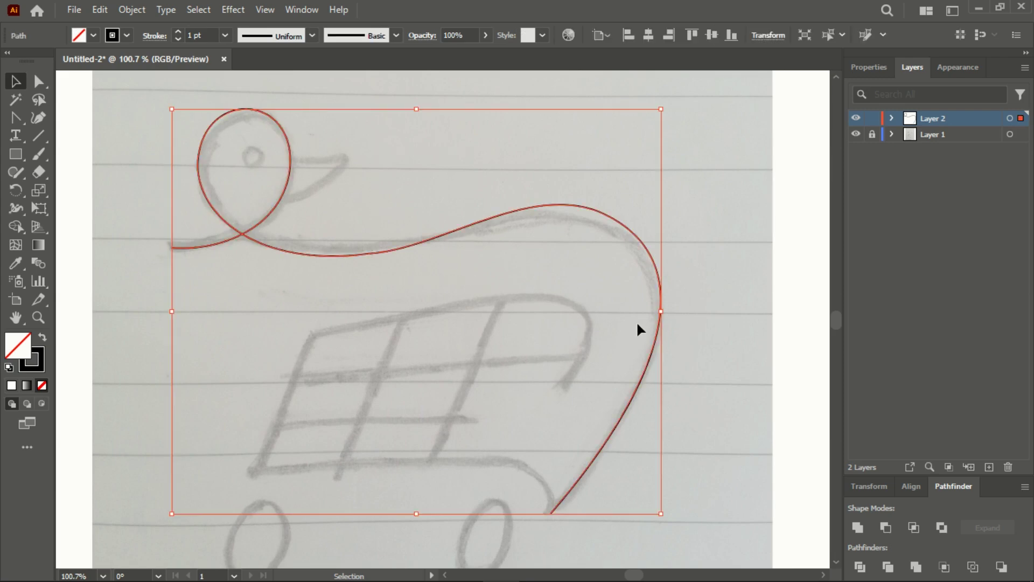
left_click(178, 32)
left_click(177, 32)
left_click(178, 32)
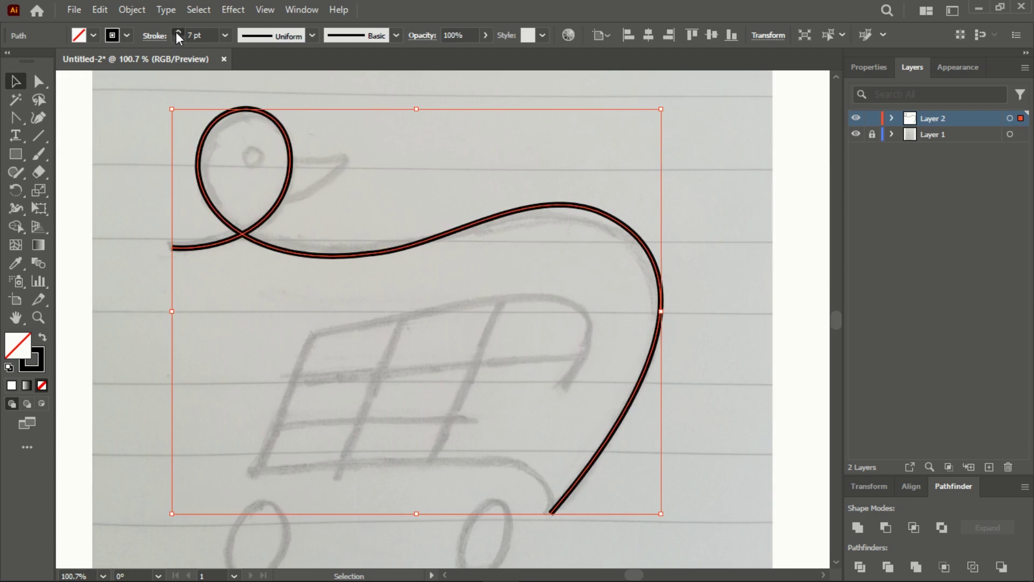
left_click(178, 32)
left_click(178, 32)
left_click(177, 31)
left_click(178, 32)
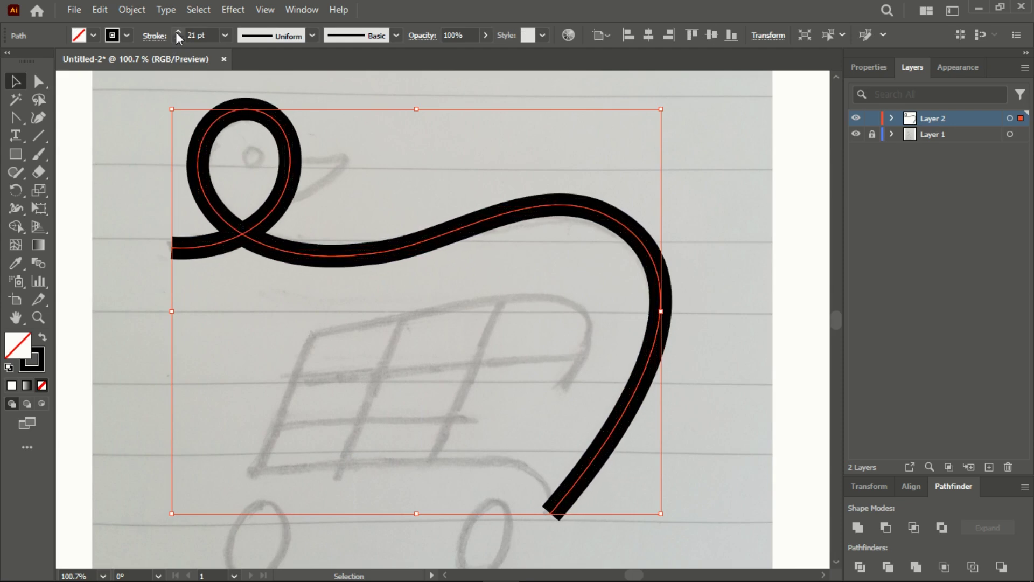
left_click(178, 31)
left_click(178, 32)
left_click(177, 31)
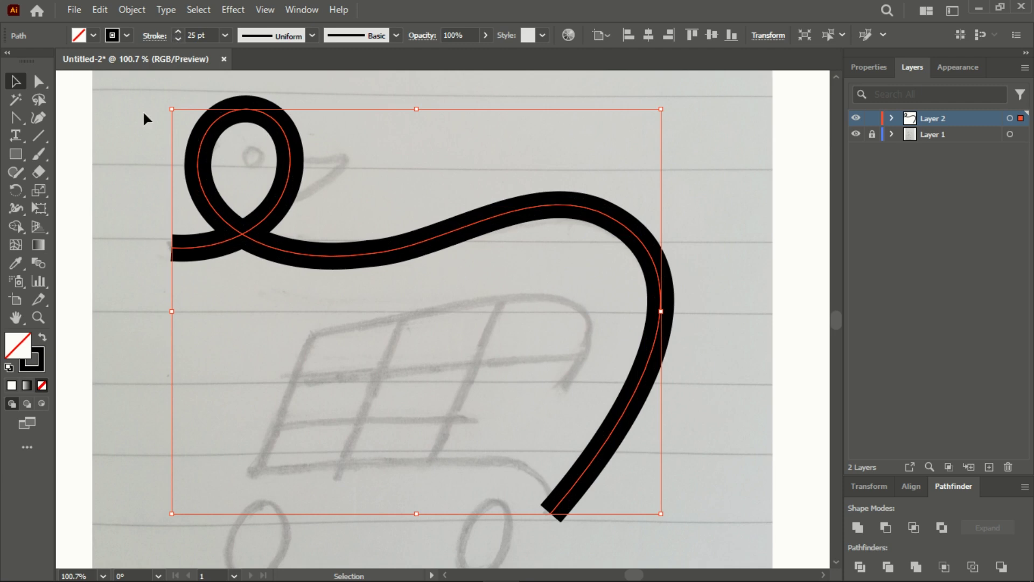
Refine the bird's back curve by adjusting the direction handles at the neck and upper back anchors.
key("a")
left_click(664, 157)
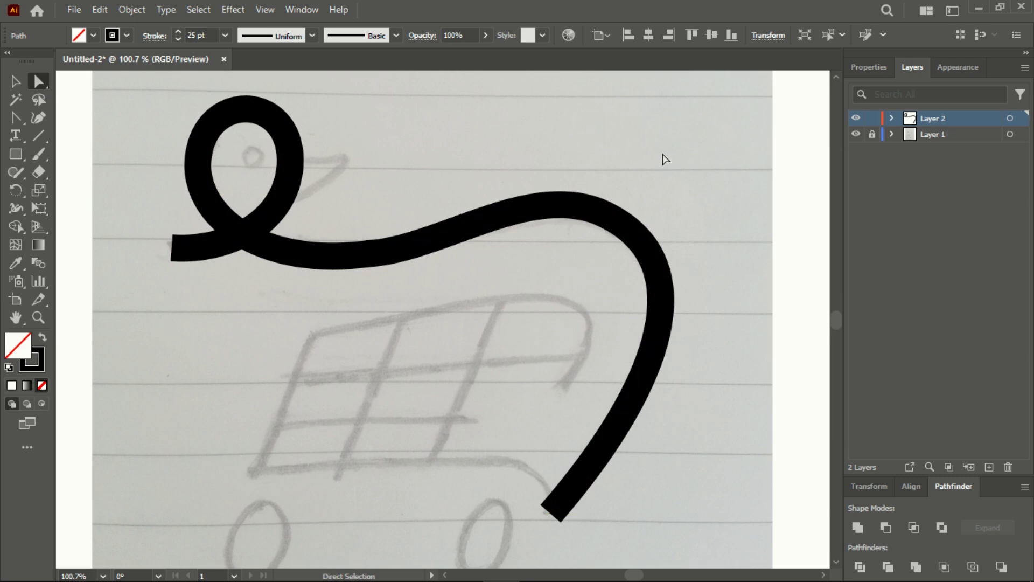
left_click(543, 209)
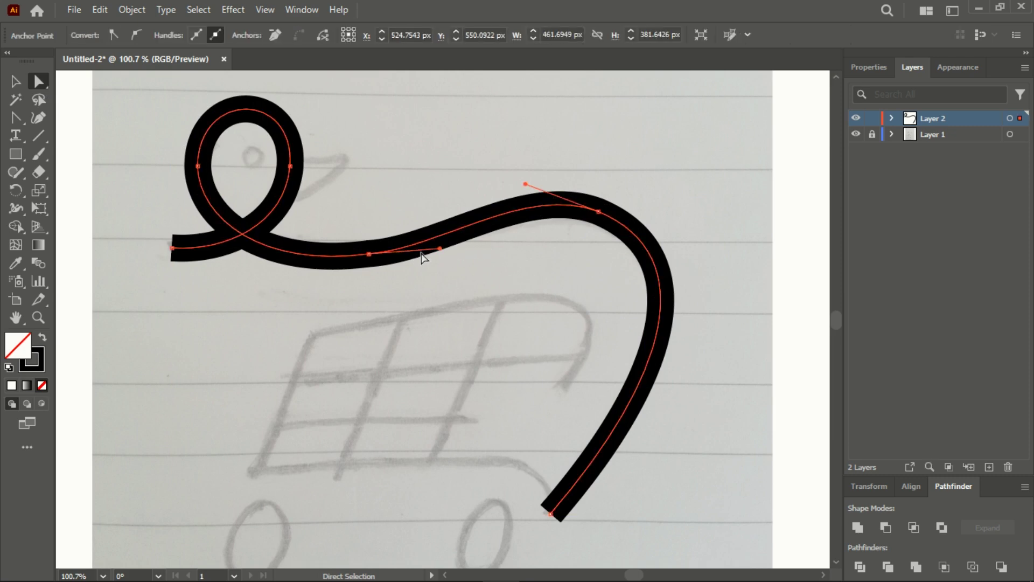
left_click_drag(441, 249, 453, 244)
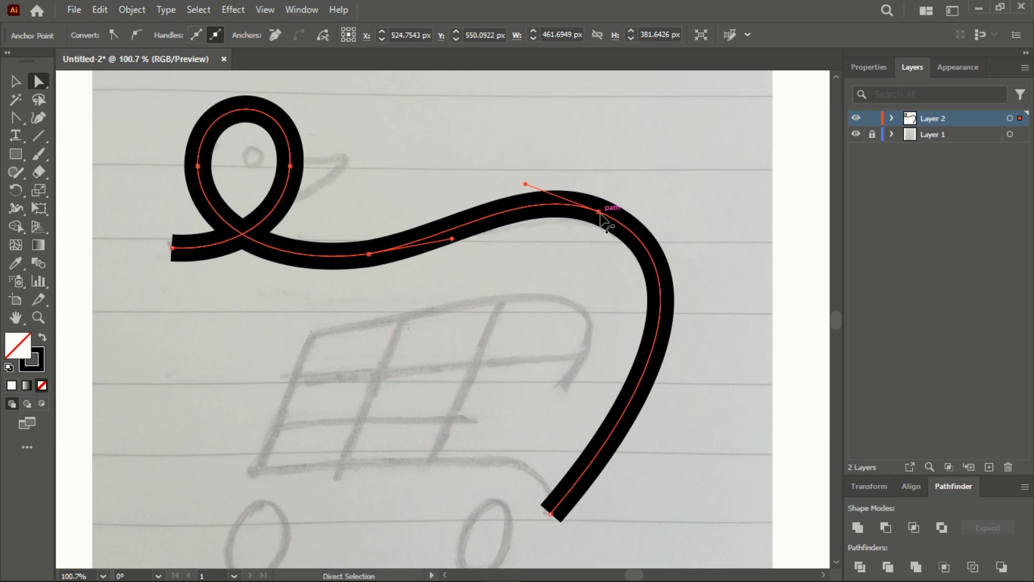
left_click_drag(600, 212, 697, 251)
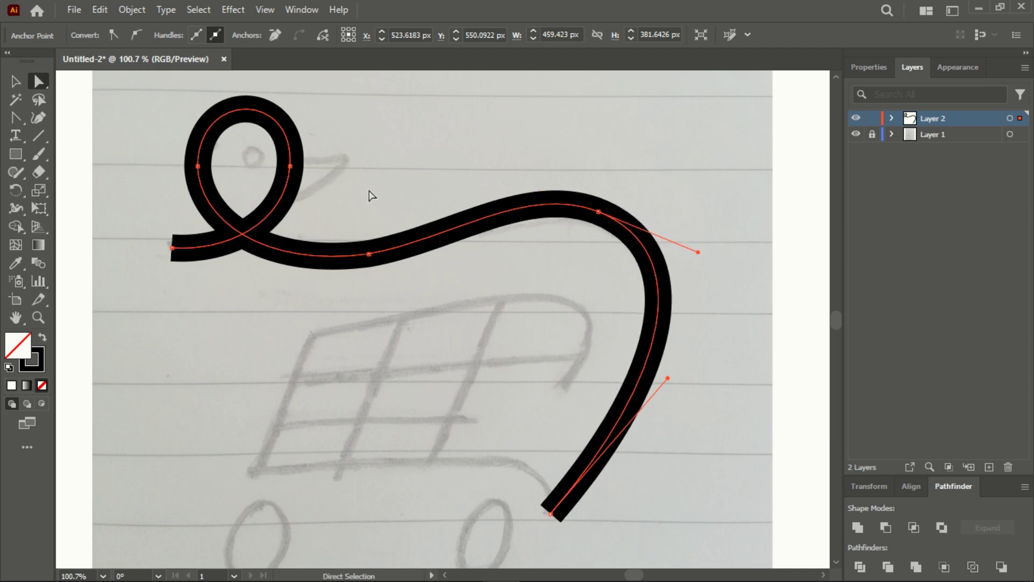
Taper the stroke to a fine point at the tail with the Width tool and widen it to about 35 px at the upper back anchor.
left_click(16, 210)
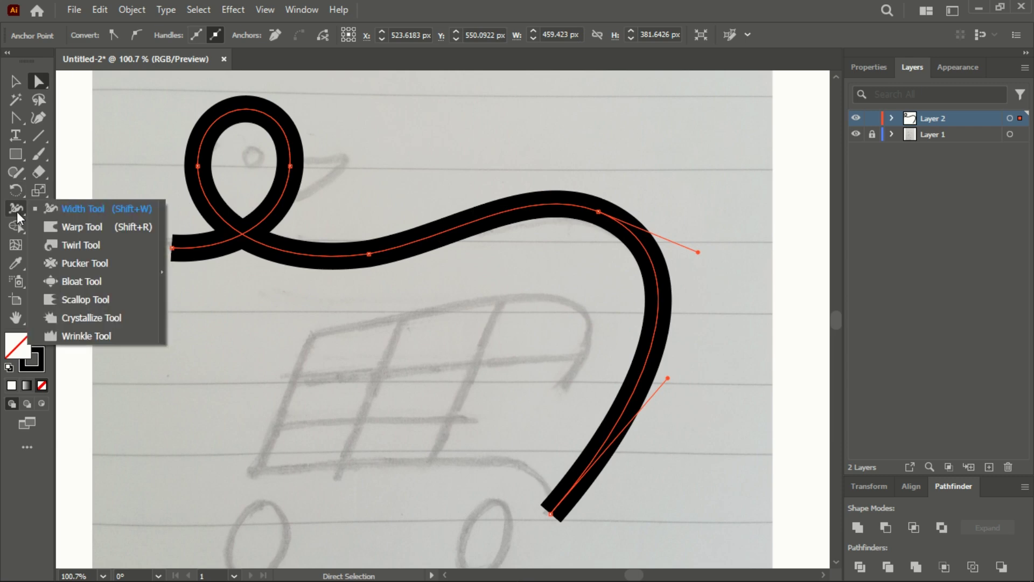
left_click(66, 208)
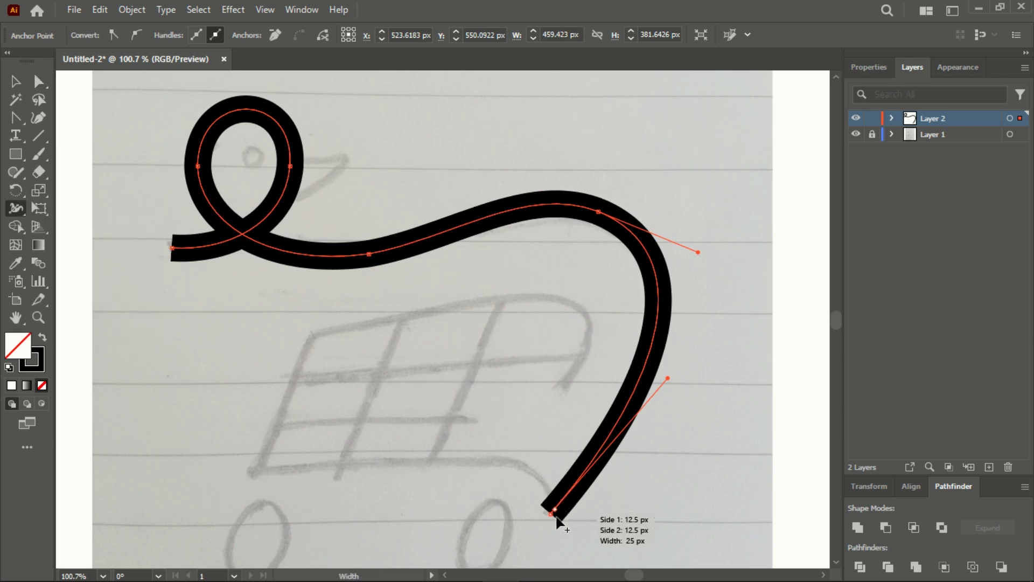
mouse_move(552, 517)
left_mouse_down()
mouse_move(560, 520)
mouse_move(548, 518)
left_mouse_up()
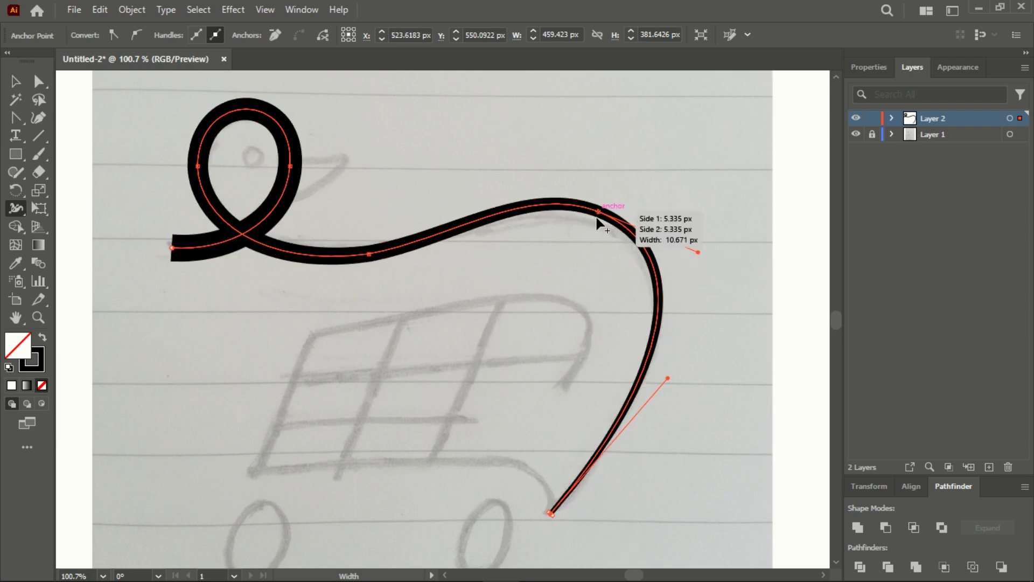
left_click_drag(591, 217, 583, 223)
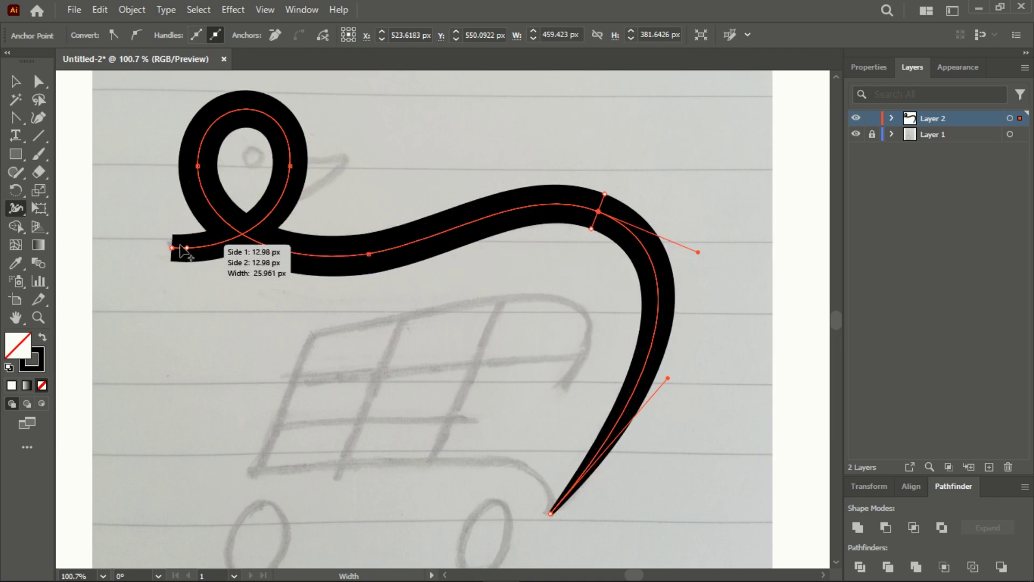
Narrow the stroke at the neckline's free end and to about 12 px at the back of the head, and widen the beak side to about 23 px.
left_click_drag(169, 258, 171, 253)
left_click_drag(211, 170, 205, 172)
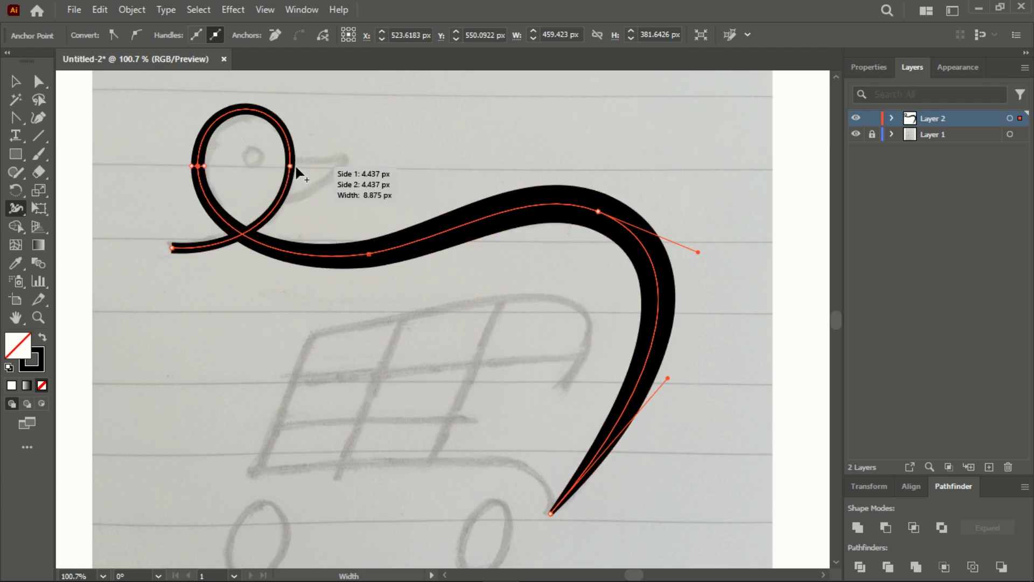
left_click_drag(296, 168, 302, 169)
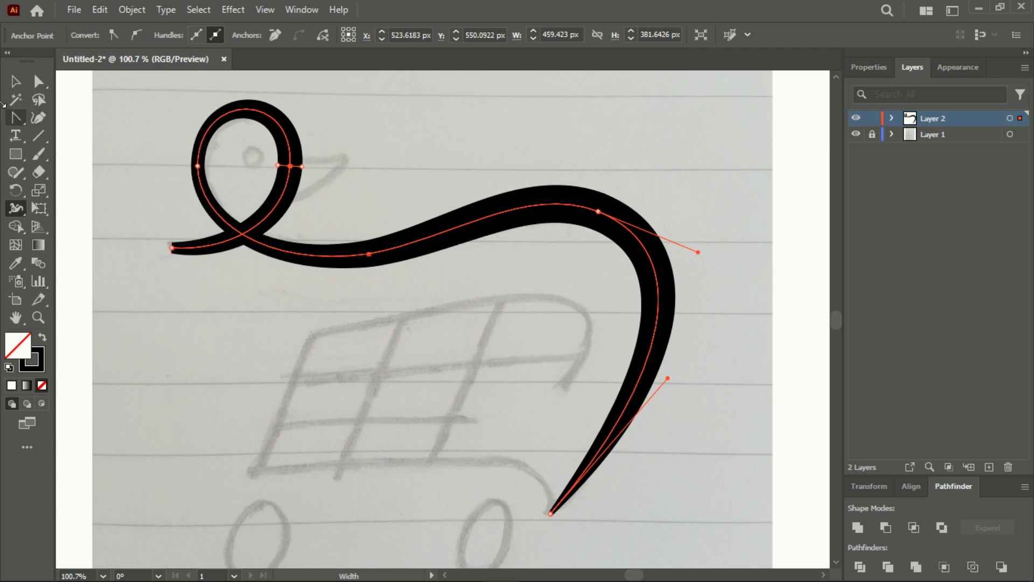
left_click(15, 80)
left_click(115, 111)
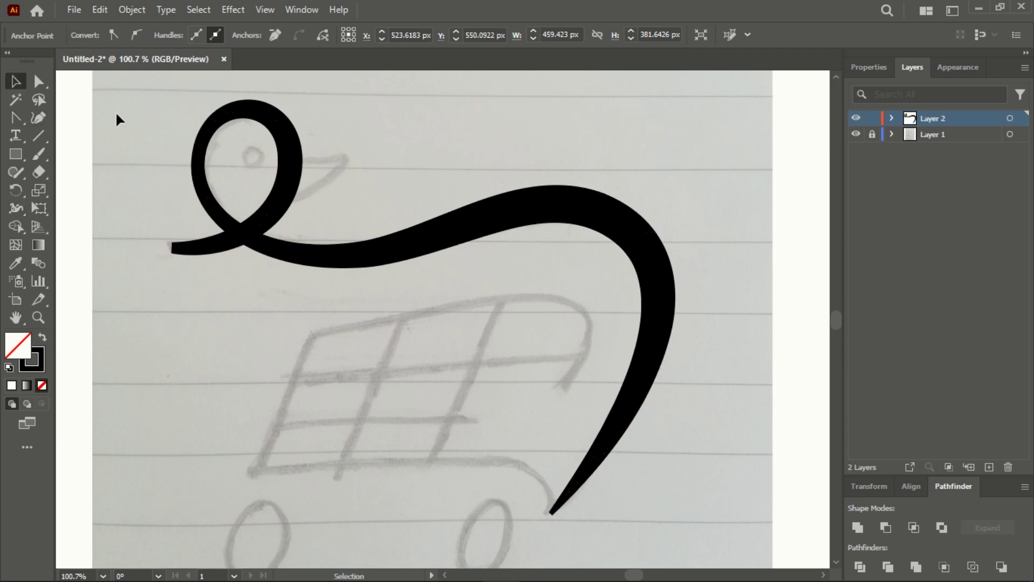
Add width points to the bird's stroke at the neck crossing and the top of the head, adjusting the thickness at both spots.
left_click(38, 317)
left_click_drag(519, 340, 377, 366)
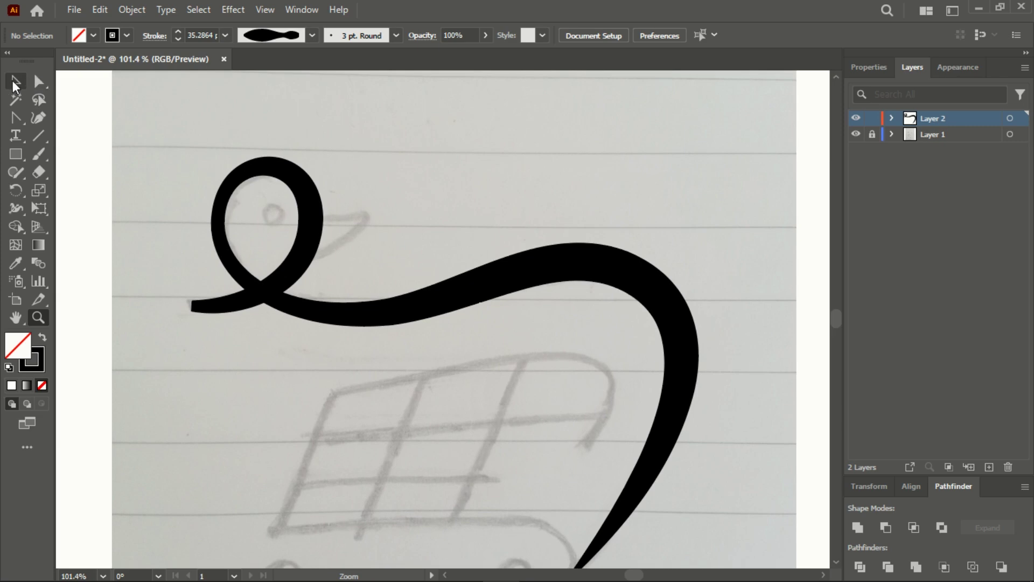
left_click(15, 80)
left_click(316, 237)
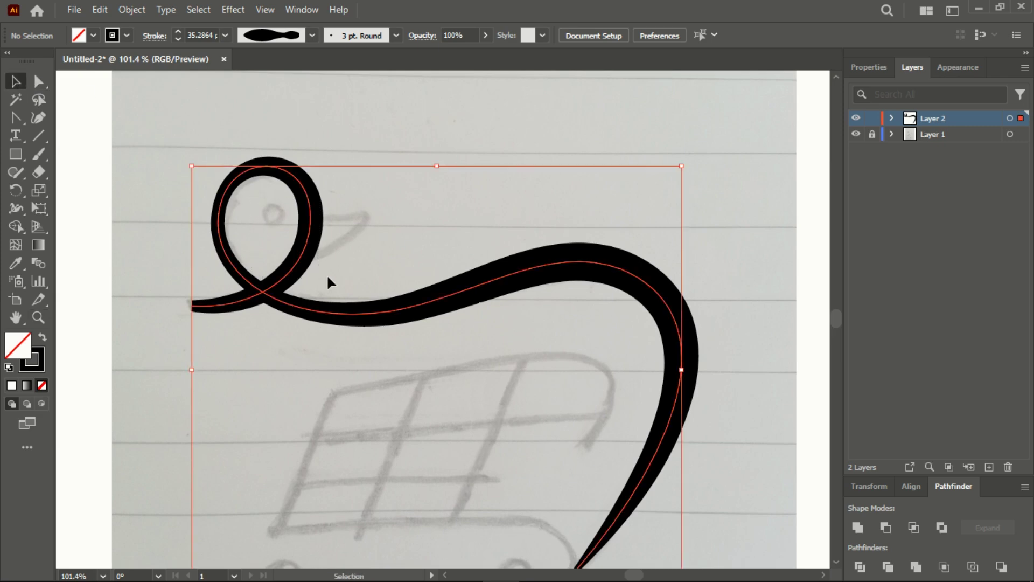
left_click(38, 82)
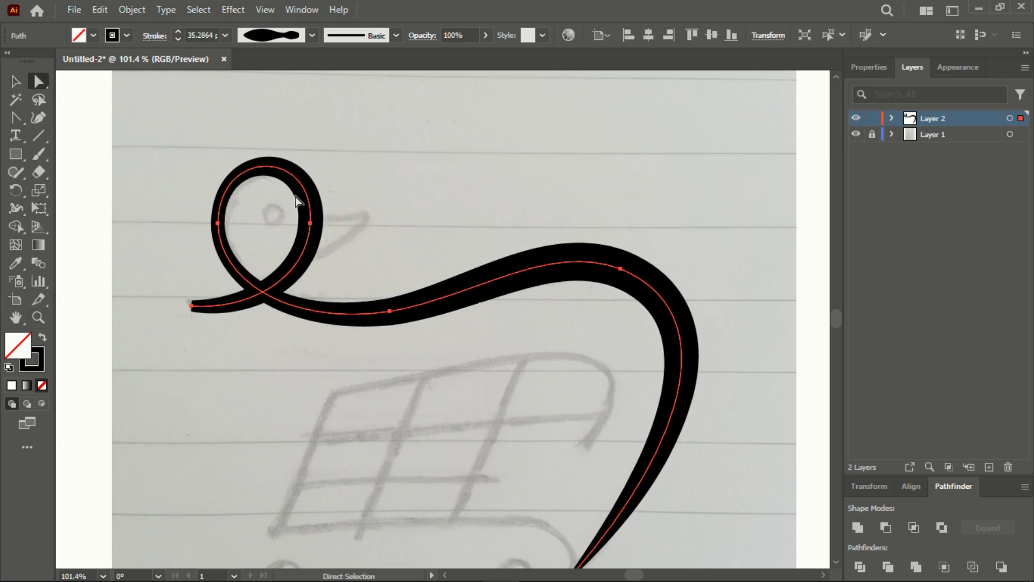
left_click_drag(12, 204, 61, 205)
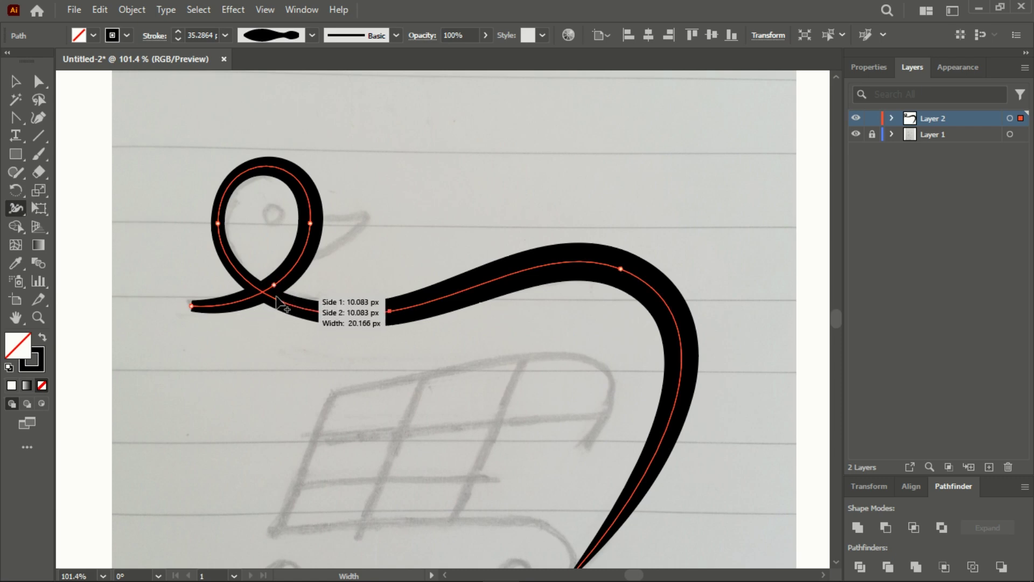
left_click_drag(266, 300, 266, 303)
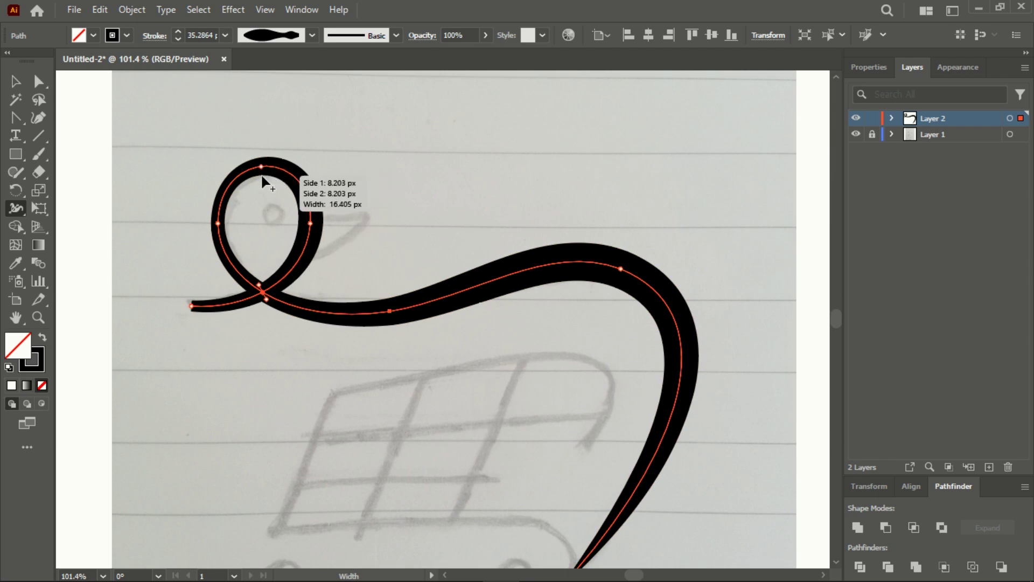
left_click_drag(262, 179, 262, 184)
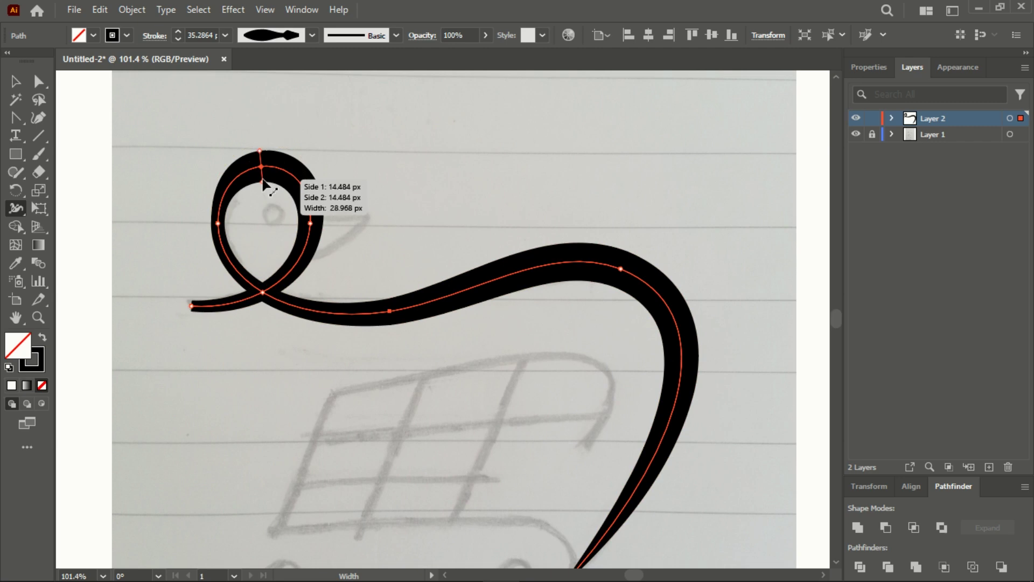
left_click_drag(263, 180, 263, 176)
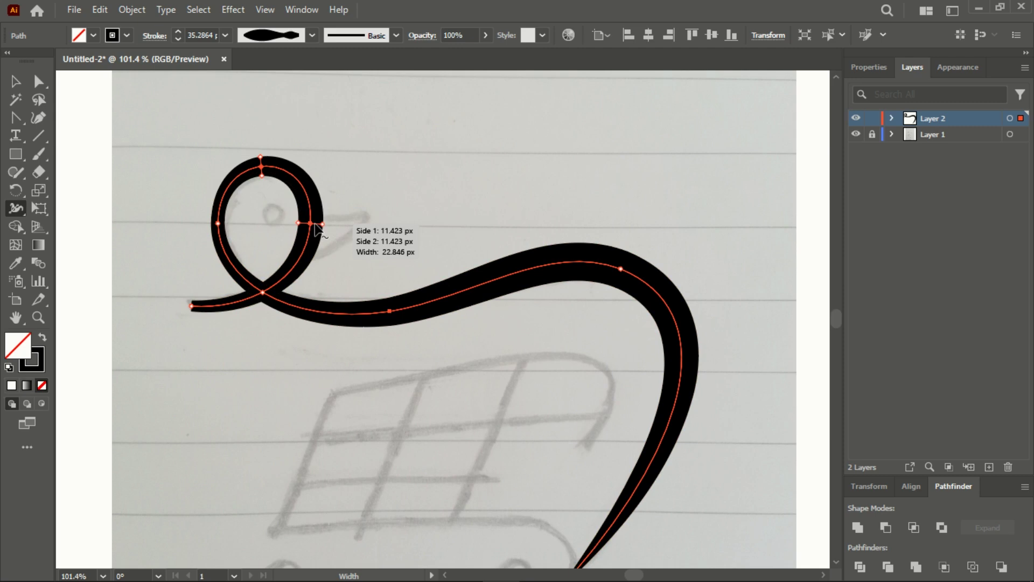
Even out the head loop's thickness by adjusting the stroke width at the beak side, back of the head and lower back of the head.
left_click_drag(323, 224, 323, 224)
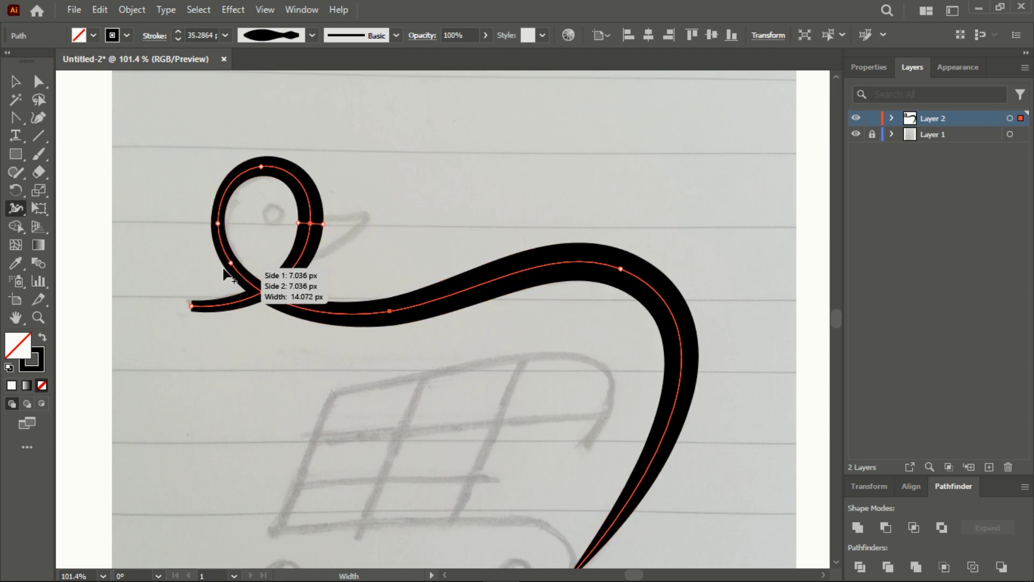
left_click_drag(225, 273, 223, 269)
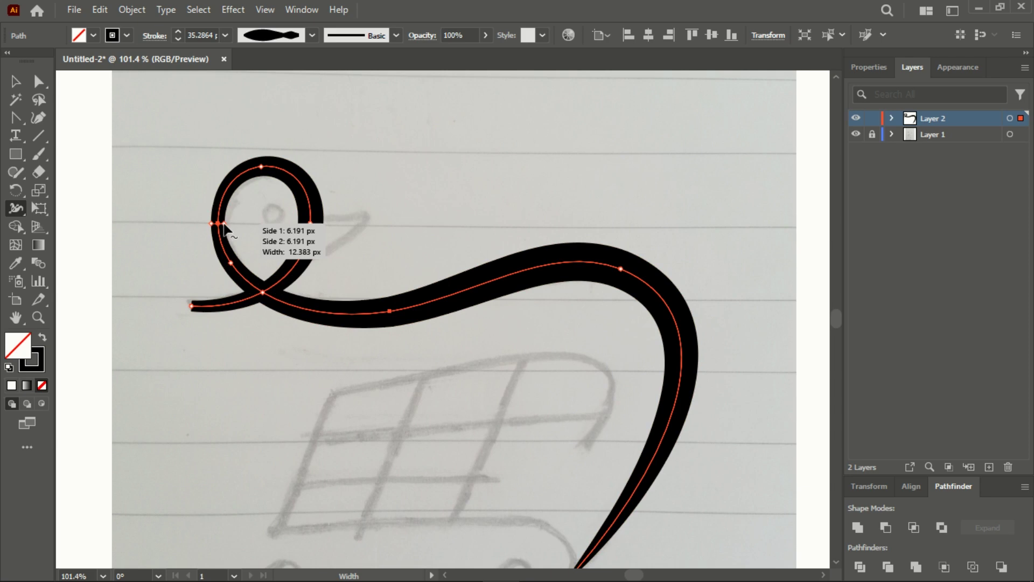
left_click_drag(226, 225, 227, 222)
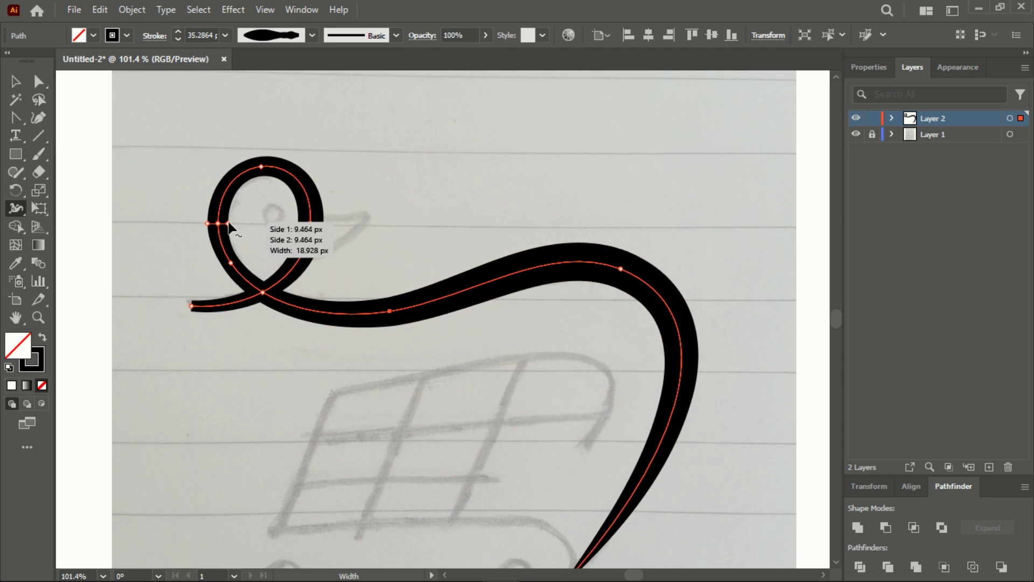
left_click_drag(228, 226, 225, 226)
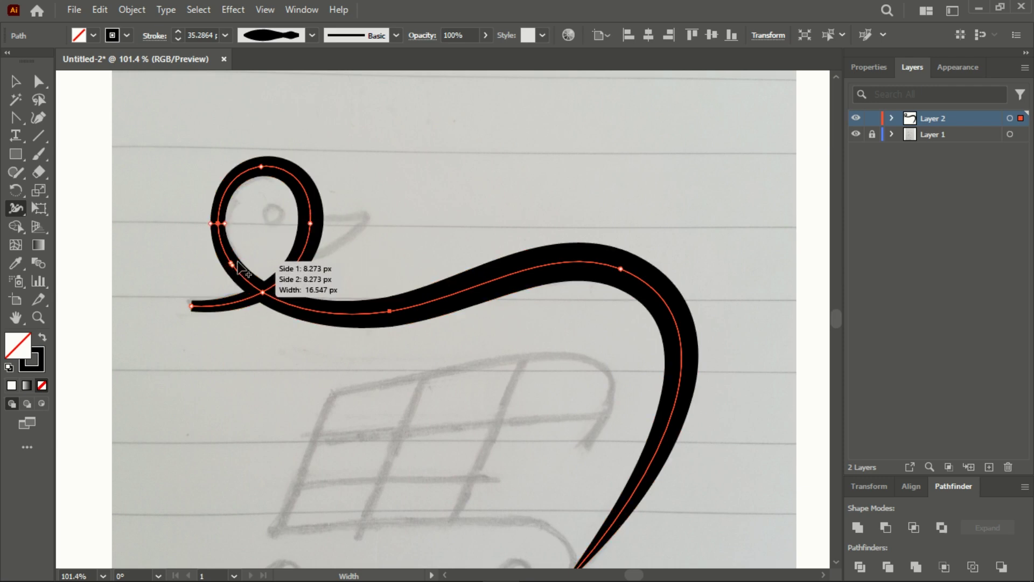
left_click_drag(233, 264, 268, 251)
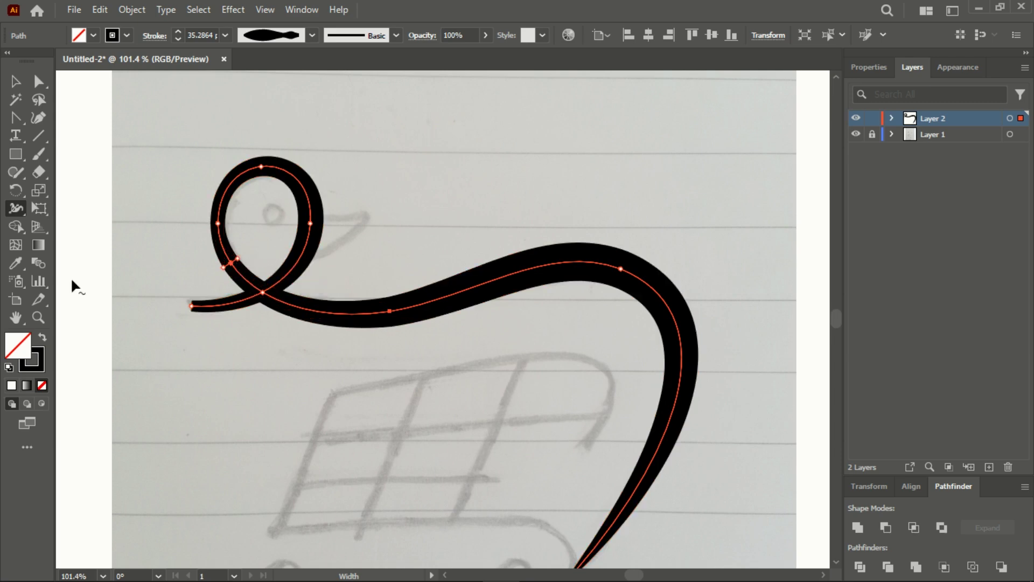
Narrow the stroke slightly at the lower back of the head with the Width tool, and deselect the path.
left_click(38, 318)
left_click(288, 273)
scroll(365, 320, "up", 3)
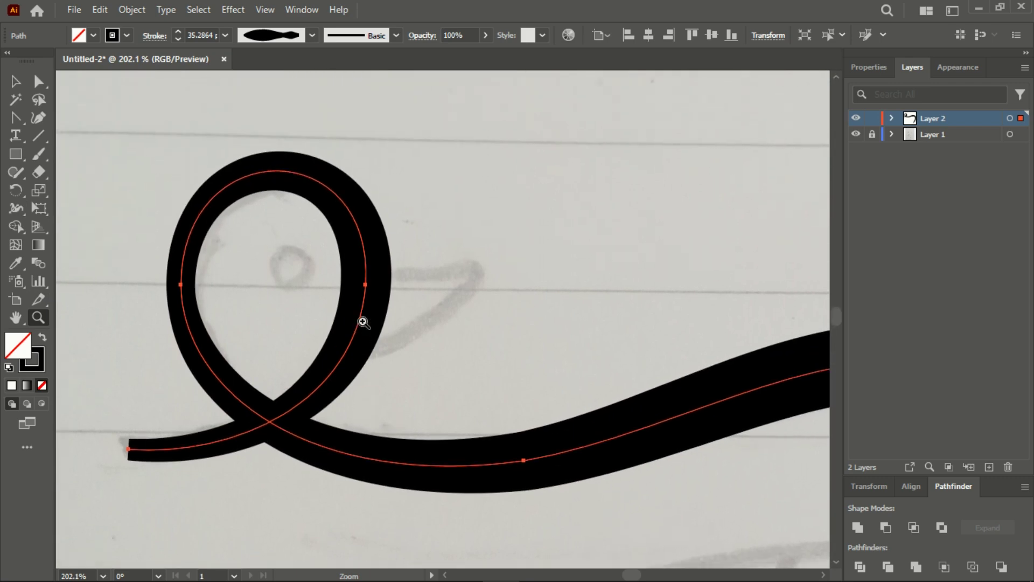
scroll(296, 346, "up", 1)
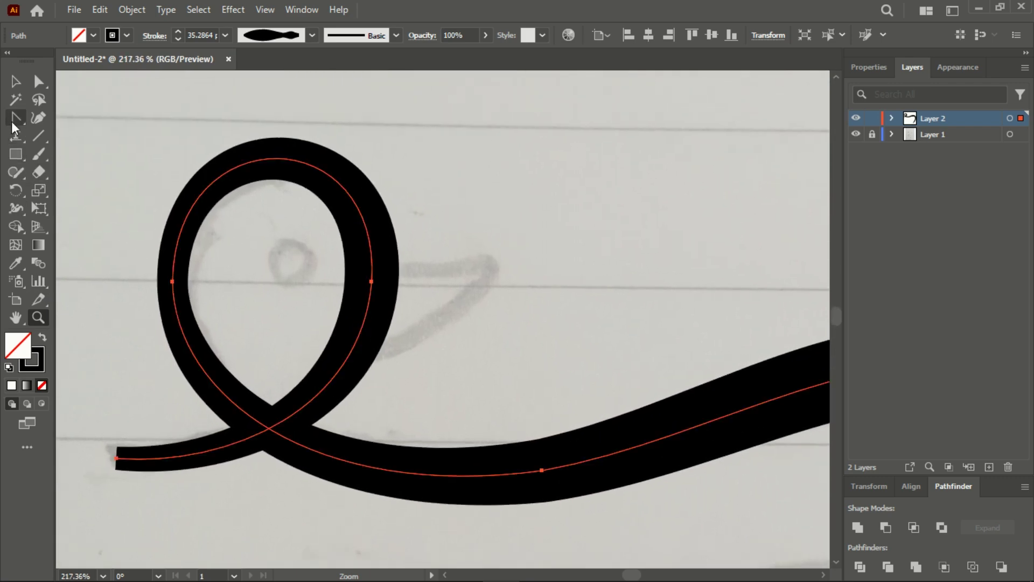
left_click(16, 208)
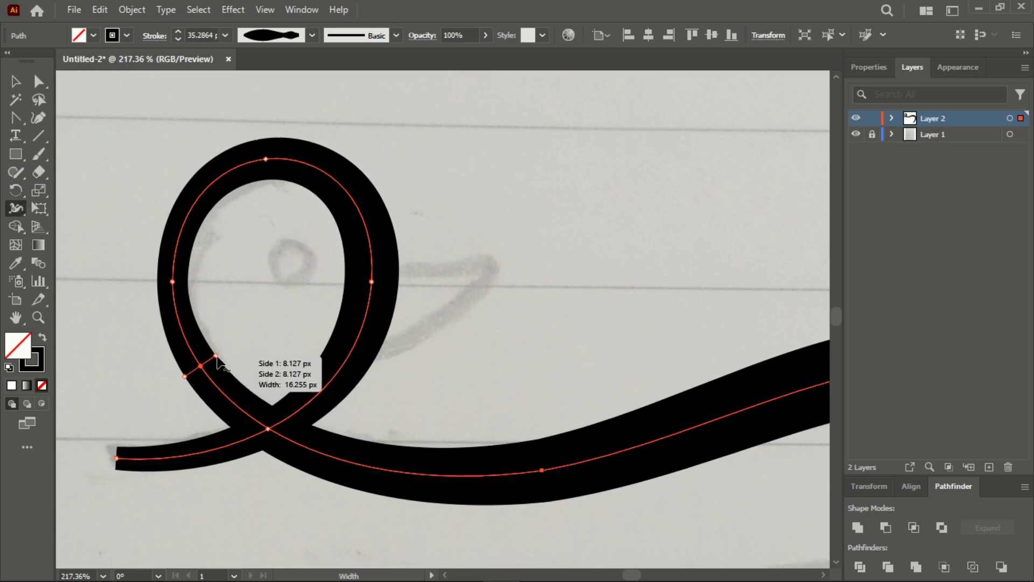
left_click_drag(217, 355, 212, 356)
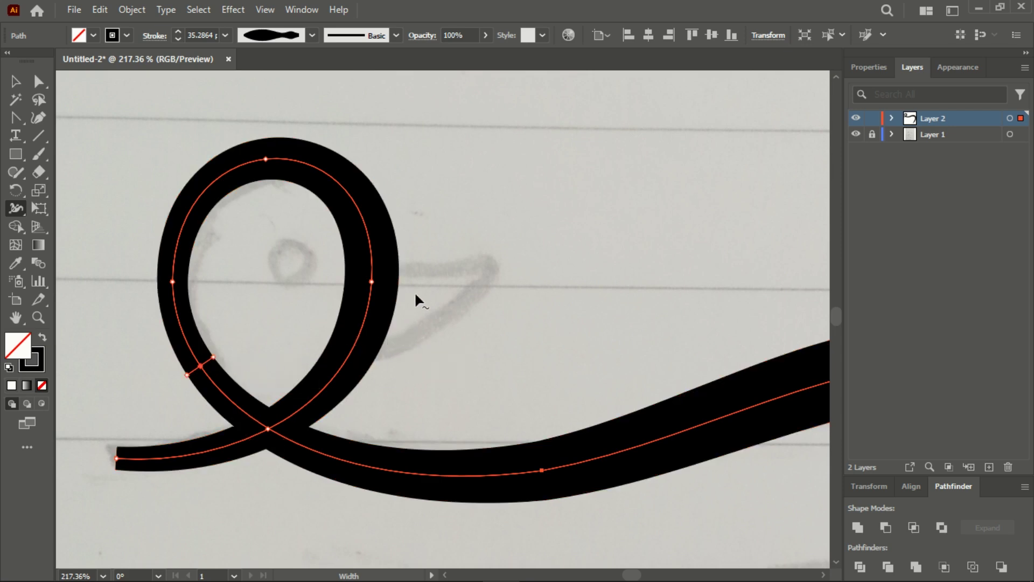
double_click(16, 317)
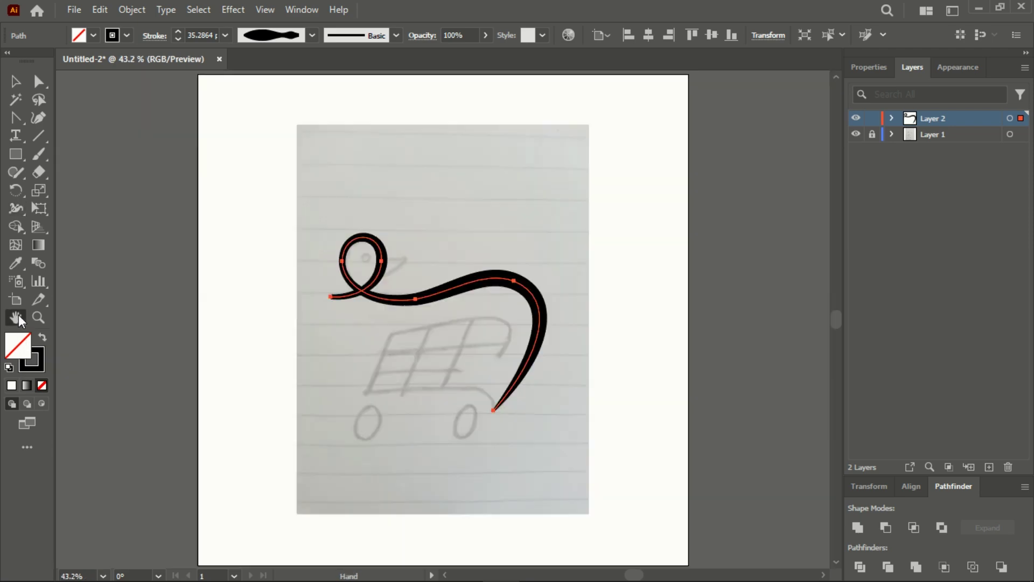
left_click(15, 81)
left_click(407, 134)
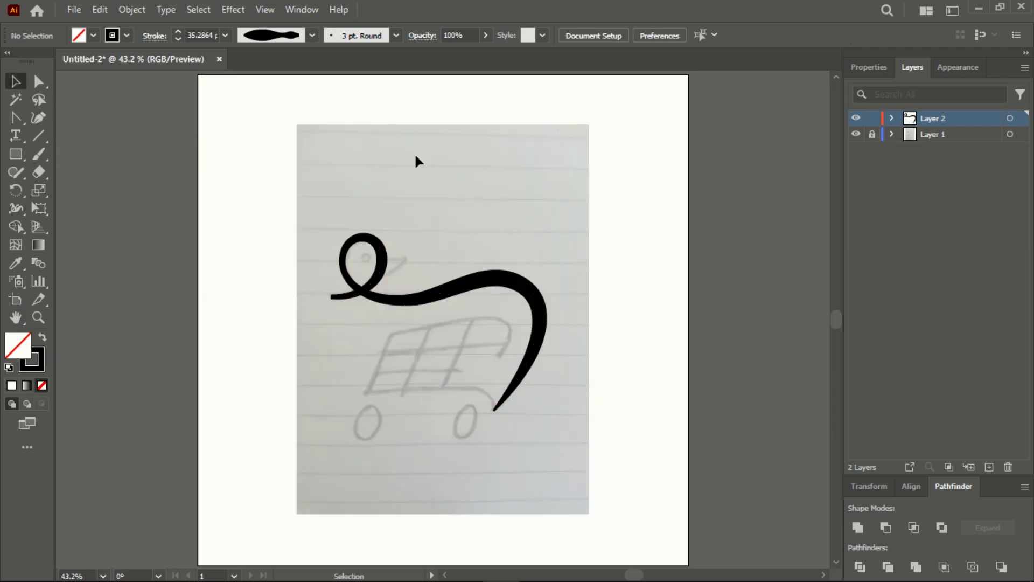
Set the drawing colours to a black fill with no stroke, ready for the beak at the bird's head.
left_click(39, 317)
left_click_drag(494, 357, 629, 397)
left_click(15, 81)
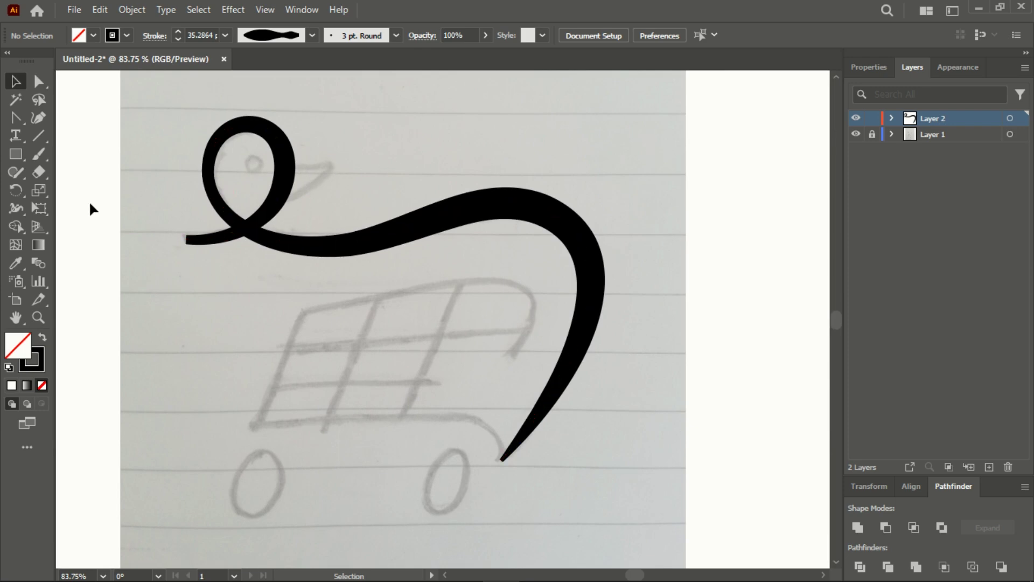
left_click(37, 321)
left_click_drag(281, 167, 351, 203)
left_click_drag(294, 203, 298, 275)
left_click_drag(298, 275, 174, 186)
left_click_drag(15, 119, 82, 114)
left_click(16, 82)
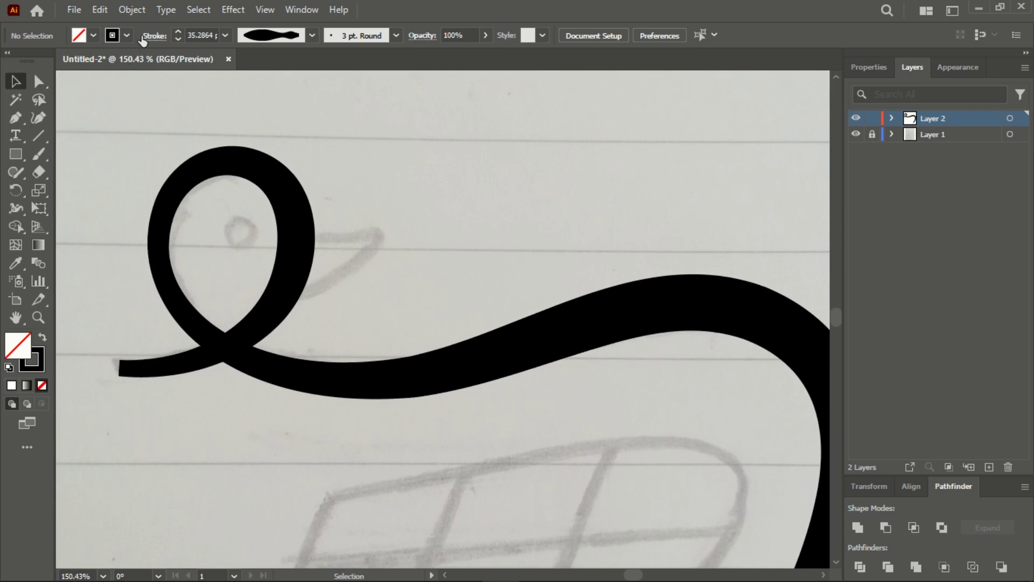
left_click(127, 34)
left_click(8, 61)
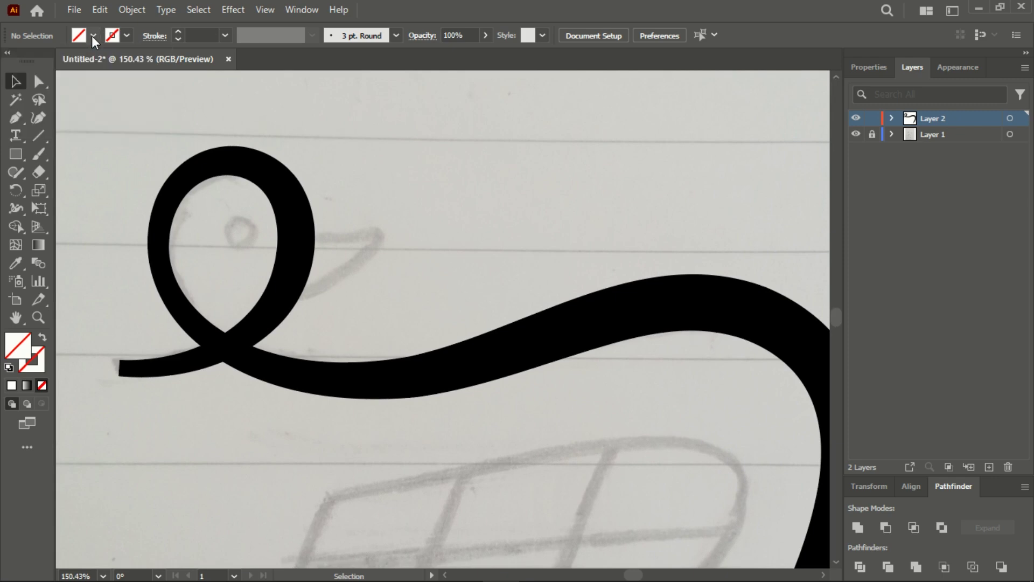
left_click(93, 36)
left_click(31, 60)
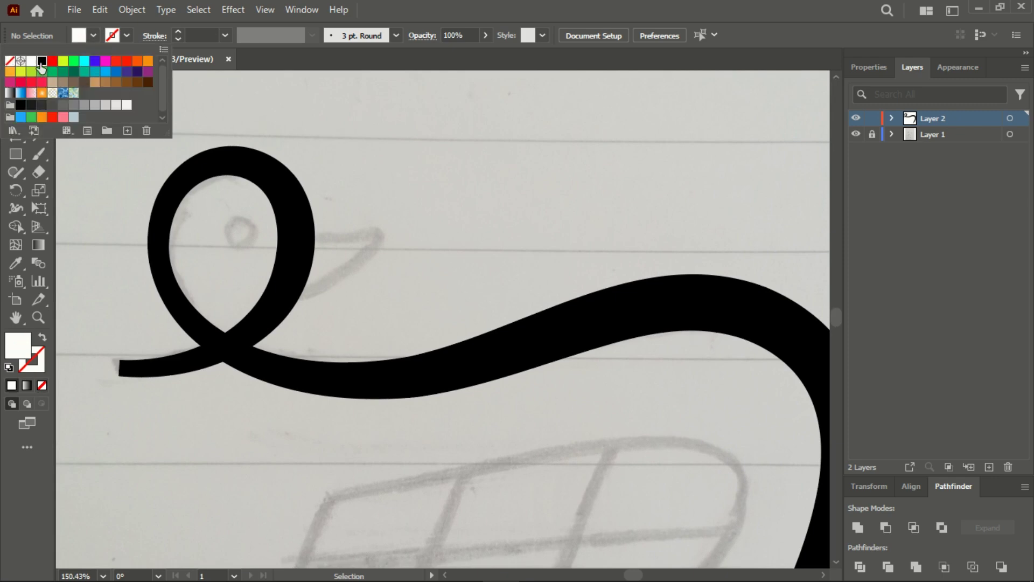
left_click(41, 62)
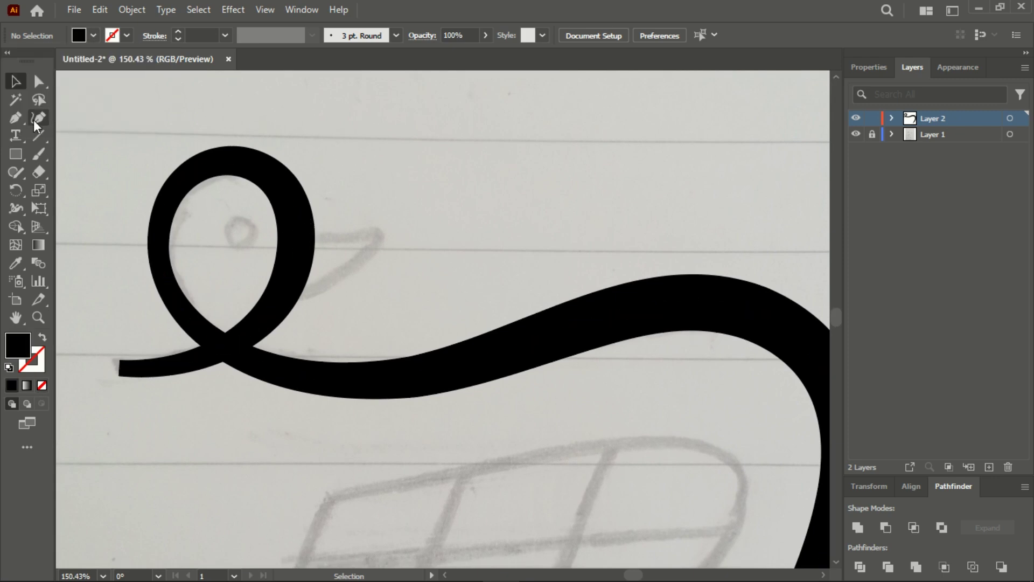
Draw a closed triangular beak with the Pen tool, its base hidden inside the head loop's thick right side.
left_click(16, 119)
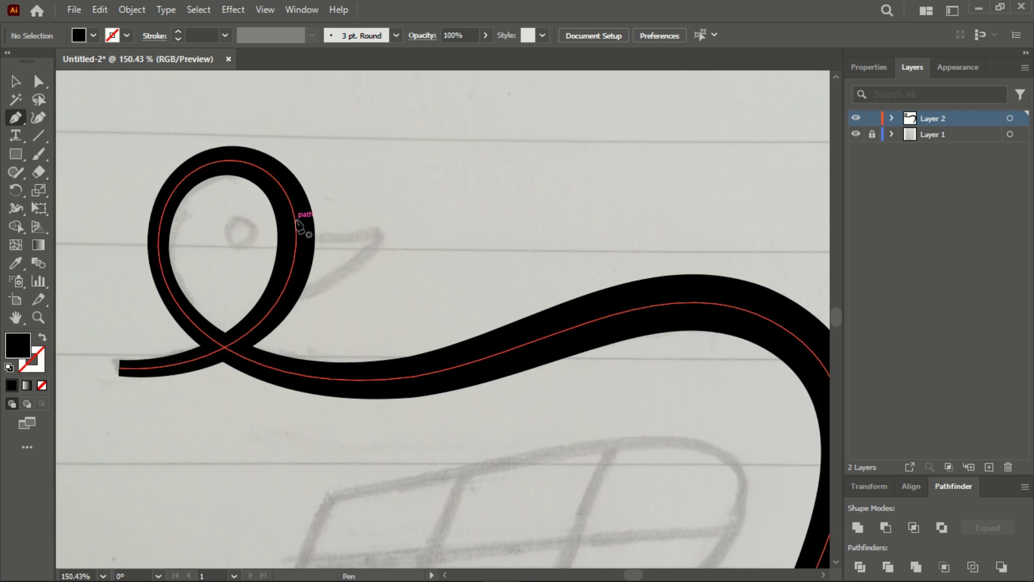
left_click_drag(296, 220, 393, 217)
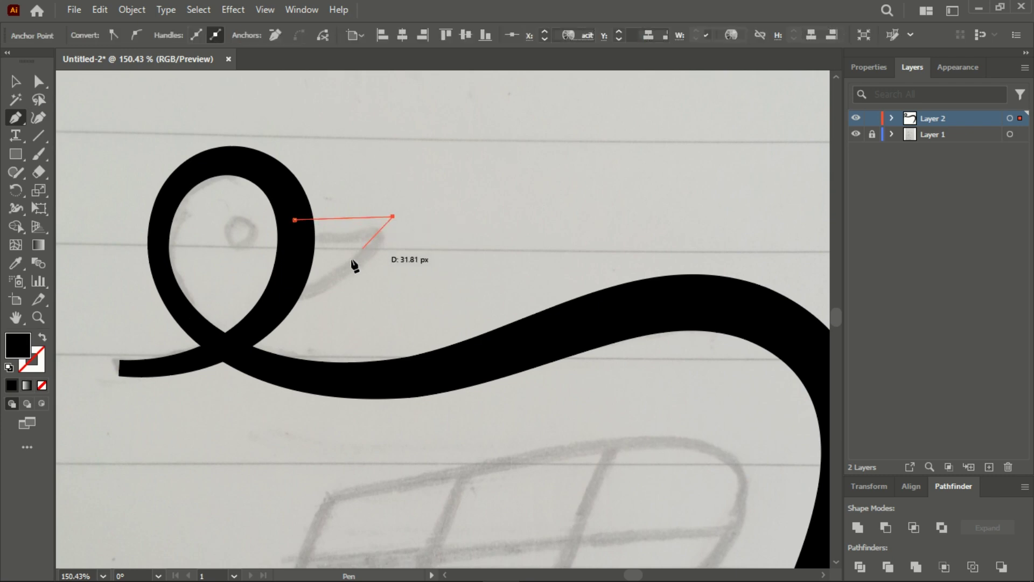
left_click(285, 286)
left_click(295, 221)
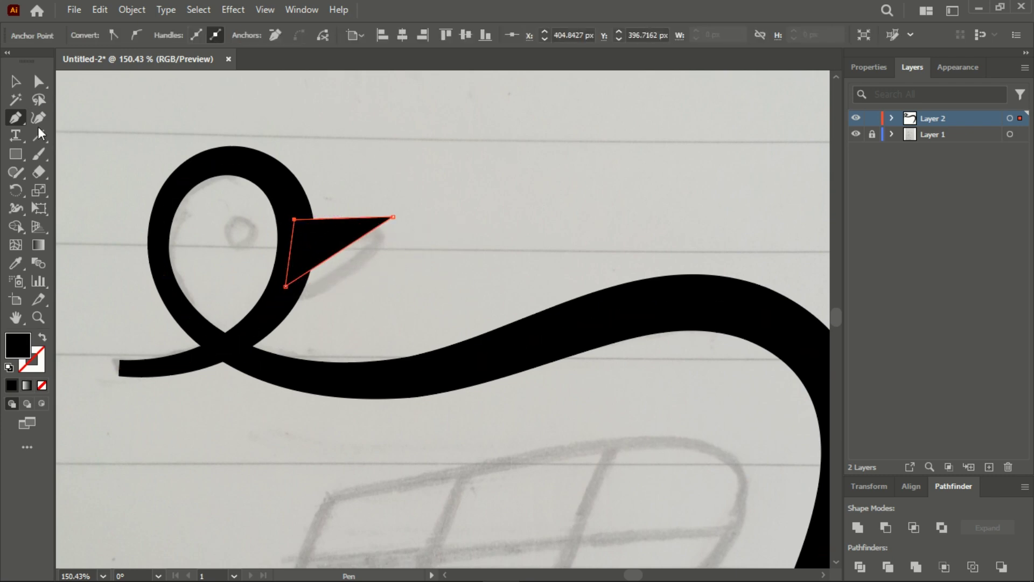
Bend the beak's lower edge outward and its upper edge slightly inward with the Anchor Point tool.
left_click(10, 117)
left_click(57, 171)
left_click_drag(338, 251, 351, 278)
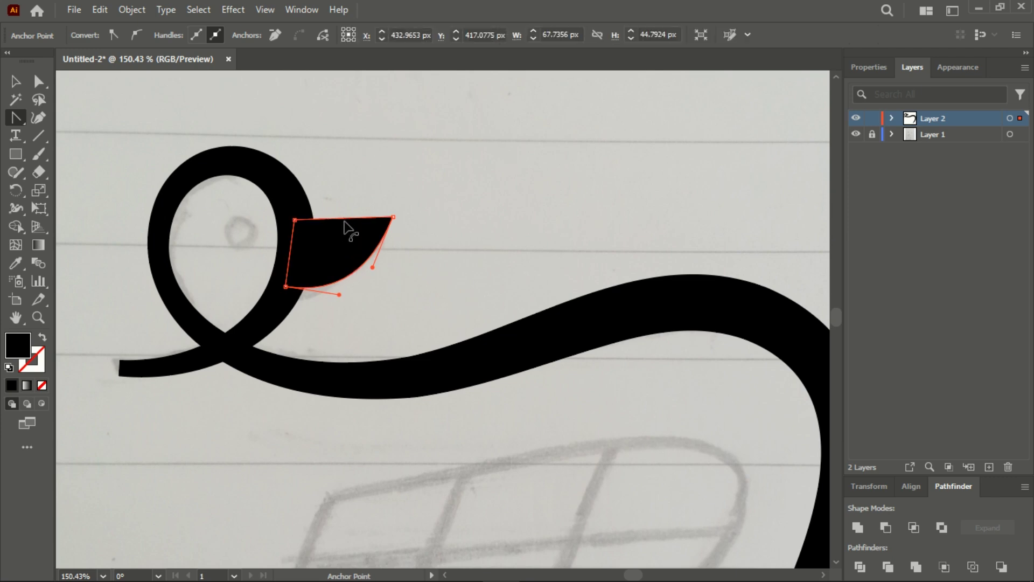
left_click_drag(344, 222, 344, 234)
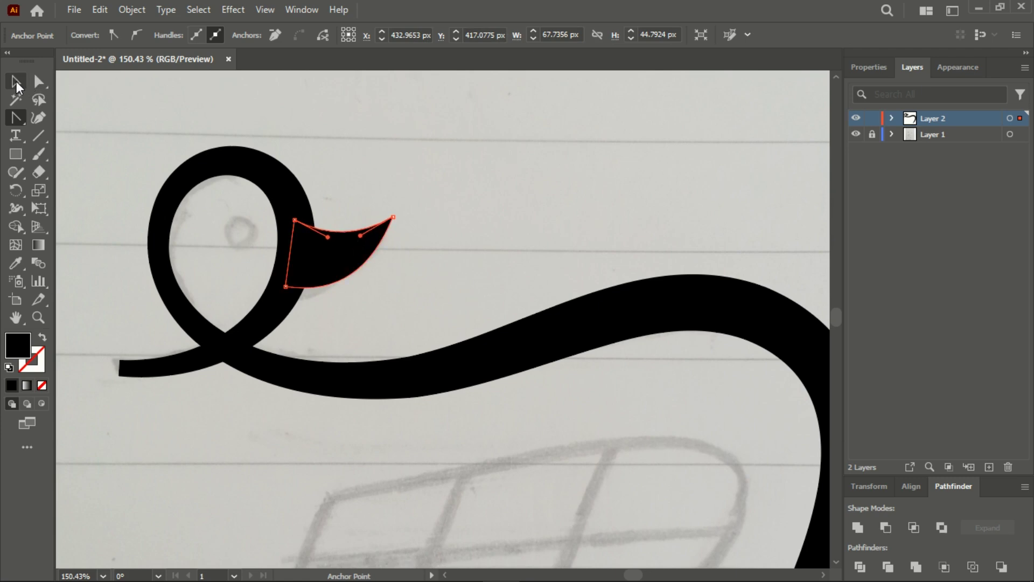
Lower the beak's tip anchor slightly towards the sketched tip, and deselect the shape.
left_click(39, 81)
left_click_drag(391, 219, 388, 228)
left_click(16, 82)
left_click(308, 117)
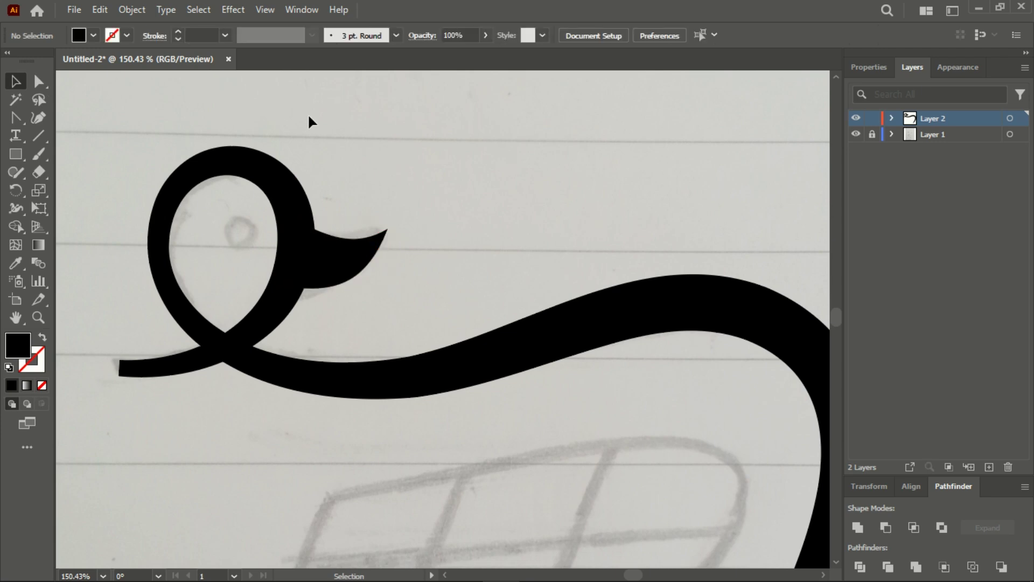
Draw a small solid black circle as the bird's eye inside the head loop, just left of the sketched eye.
left_click_drag(15, 154, 49, 190)
left_click_drag(228, 231, 246, 243)
left_click_drag(222, 208, 223, 209)
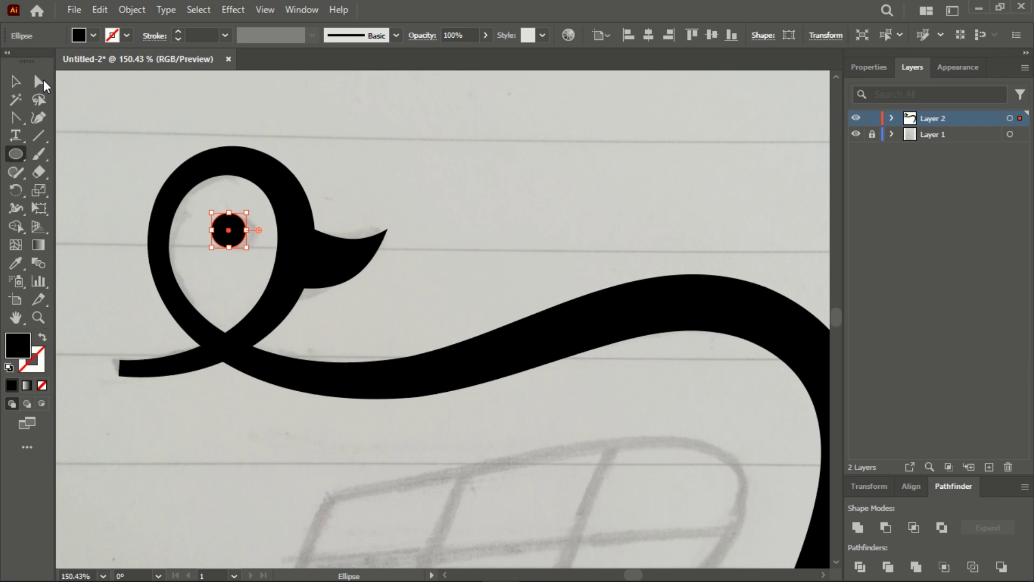
left_click(15, 81)
left_click(373, 172)
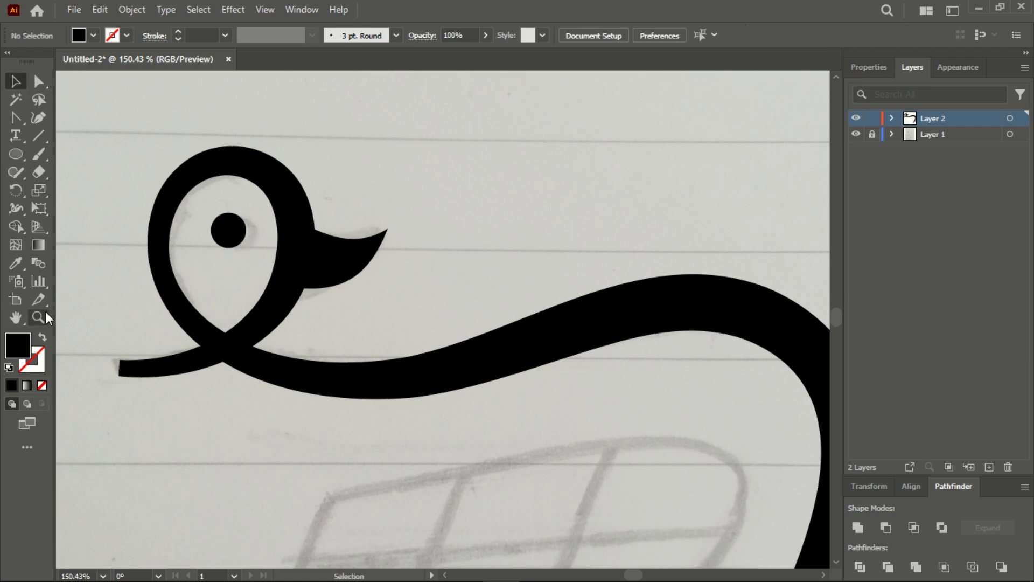
Make the beak's lower curve fuller near the tip by extending the tip anchor's lower handle downward, and deselect it.
left_click(38, 81)
left_click(358, 266)
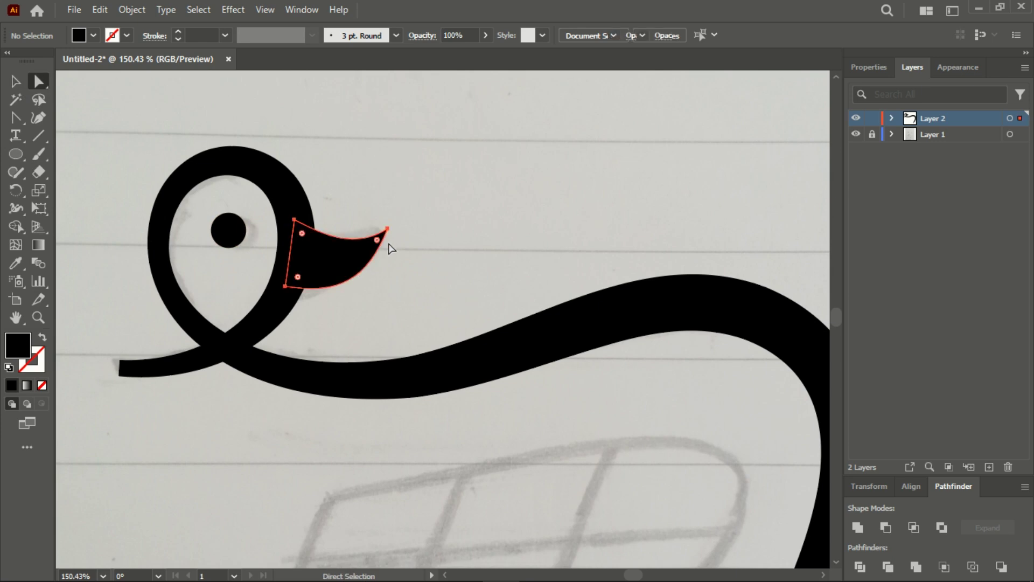
left_click(388, 229)
left_click_drag(377, 276, 376, 288)
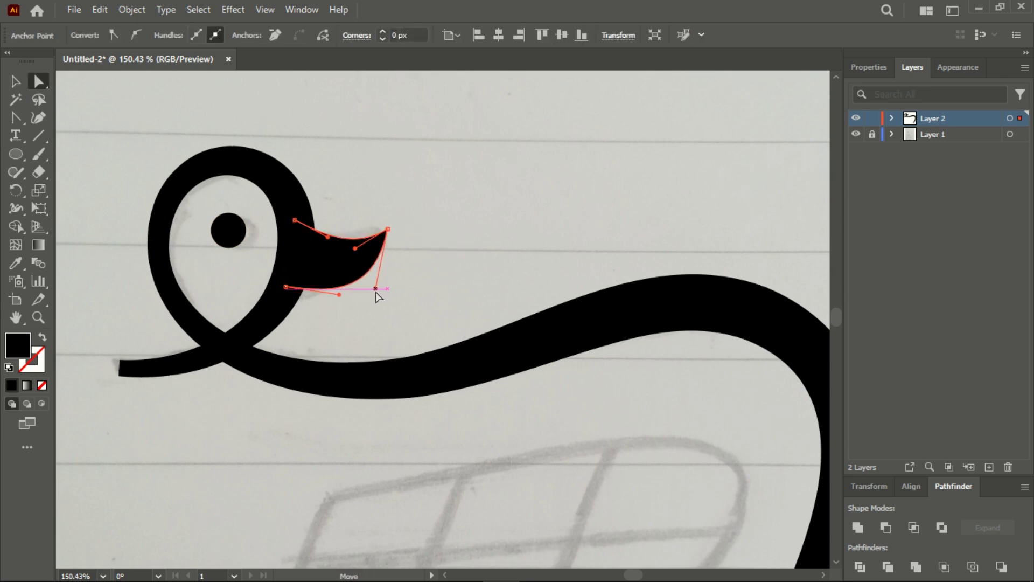
left_click(245, 130)
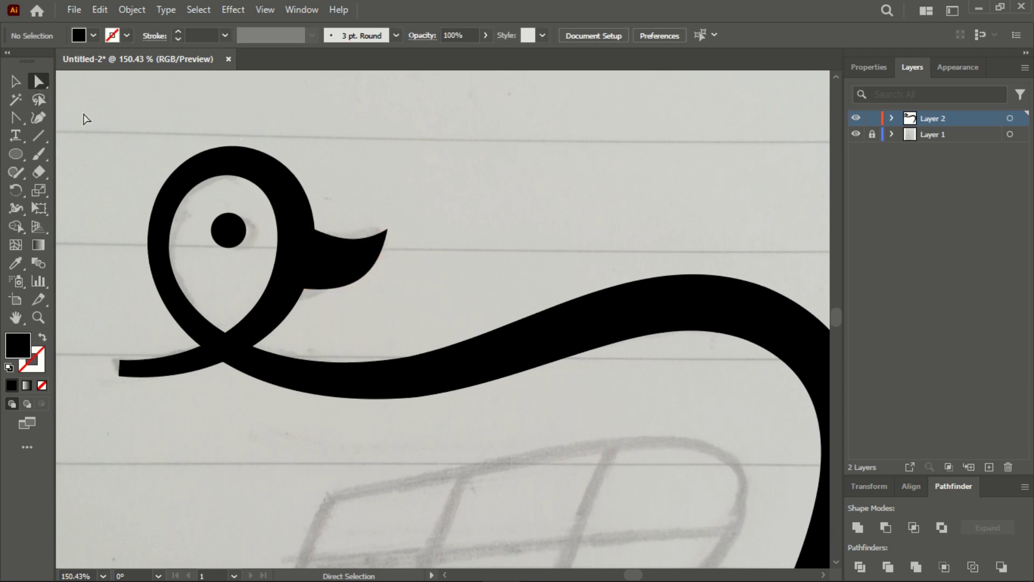
left_click(17, 81)
View the whole bird with the sketch on Layer 1 hidden, and show the sketch again.
left_click(38, 318)
left_click_drag(331, 318, 217, 297)
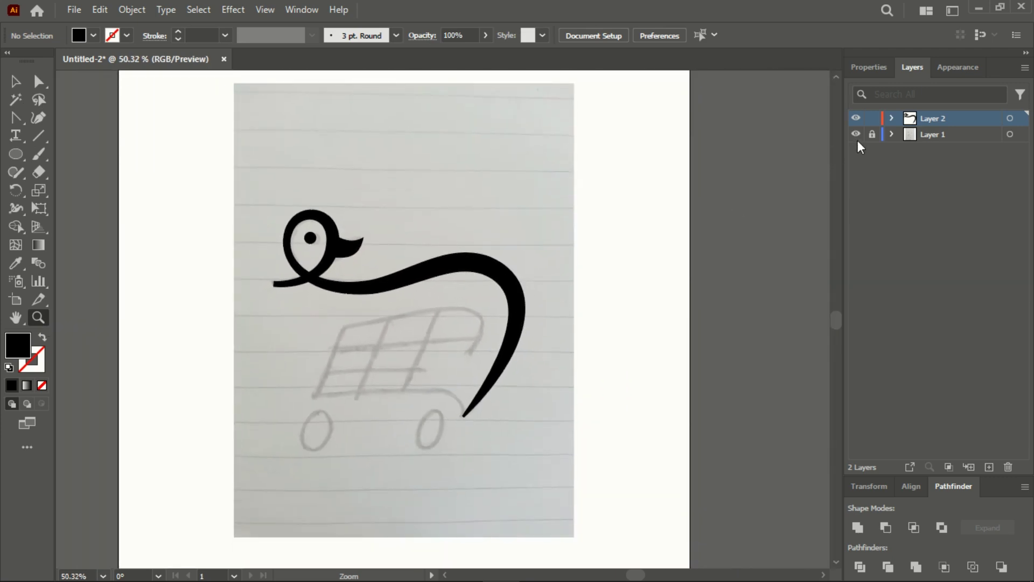
left_click(857, 134)
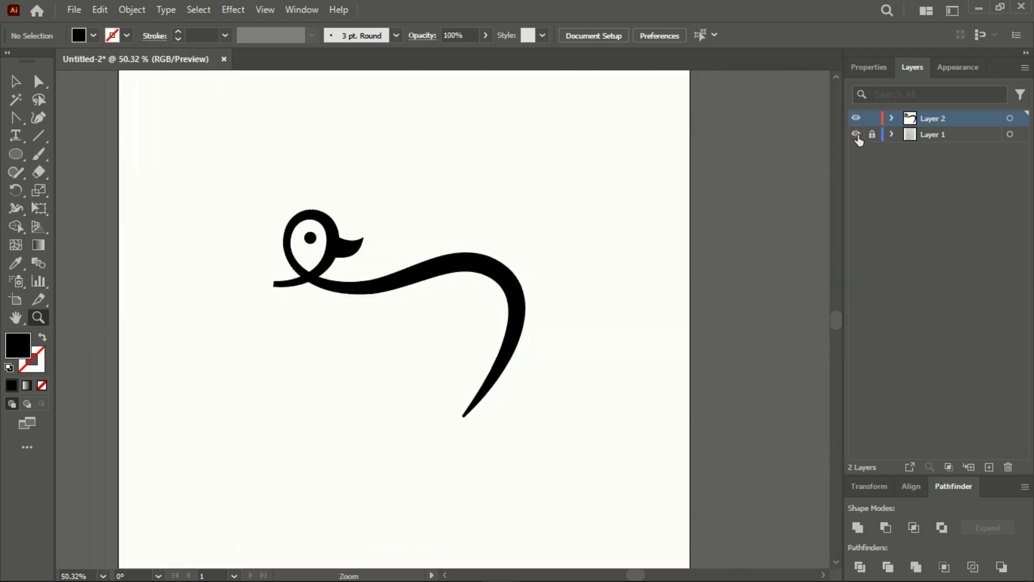
left_click(857, 134)
Apply a round cap to the bird's body stroke, and deselect the path.
left_click_drag(406, 286, 540, 323)
scroll(548, 321, "down", 2)
left_click_drag(347, 216, 385, 241)
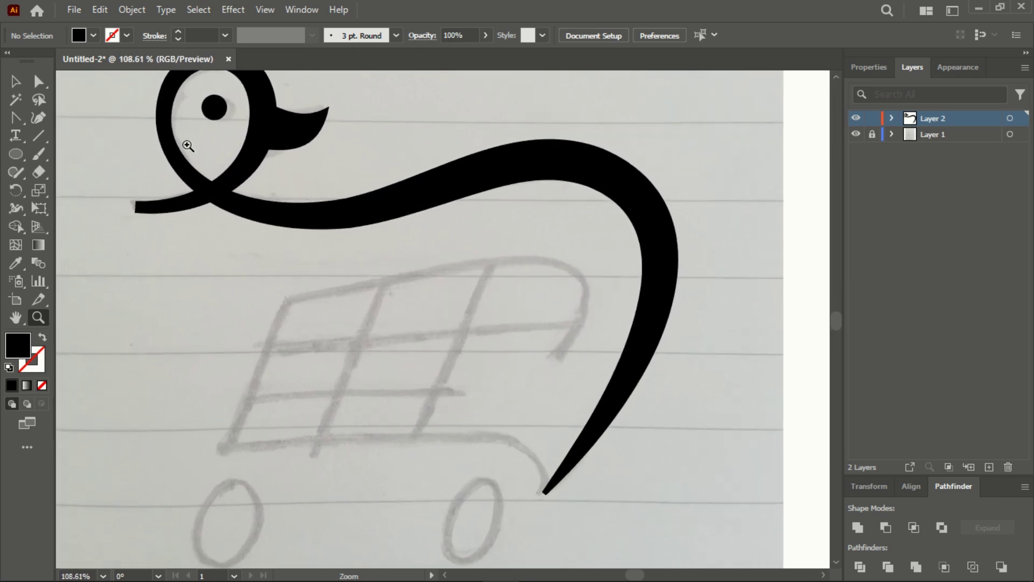
left_click(15, 81)
left_click_drag(107, 125, 212, 183)
left_click(154, 37)
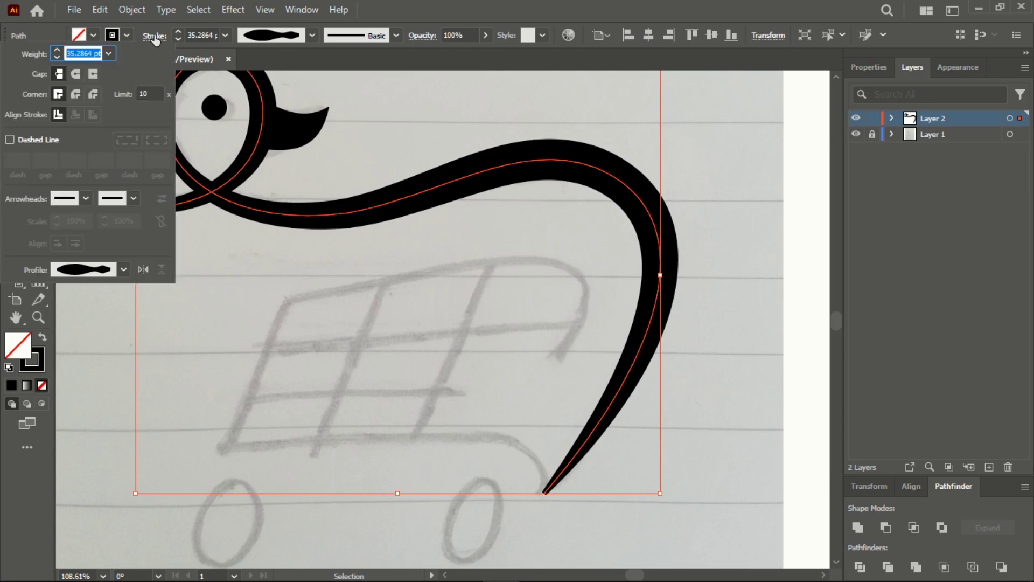
left_click(75, 75)
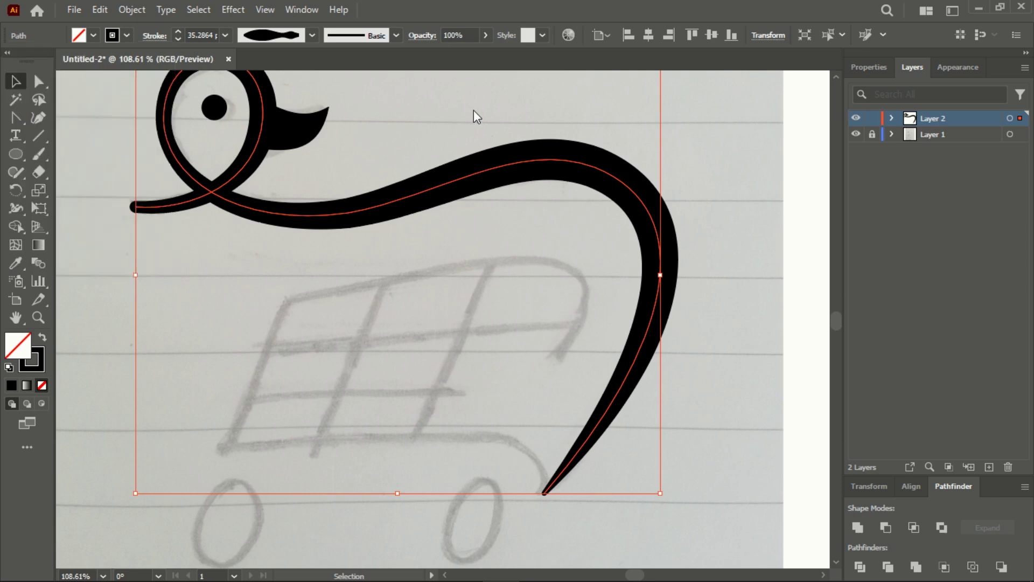
left_click(397, 135)
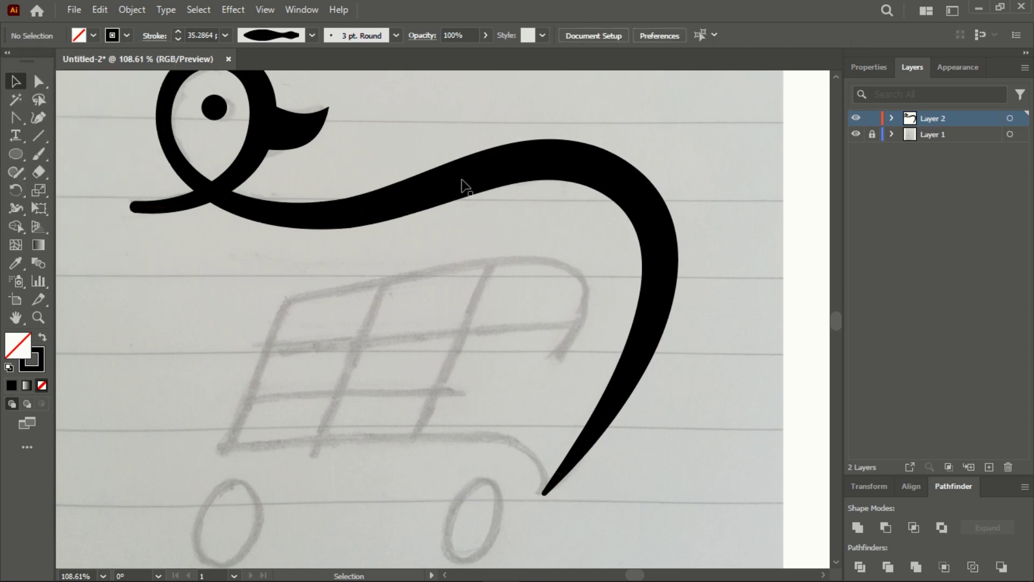
Add a layer for the cart, lock Layer 2, and set the Pen tool's stroke to 1 pt with the Uniform width profile.
scroll(714, 335, "down", 3)
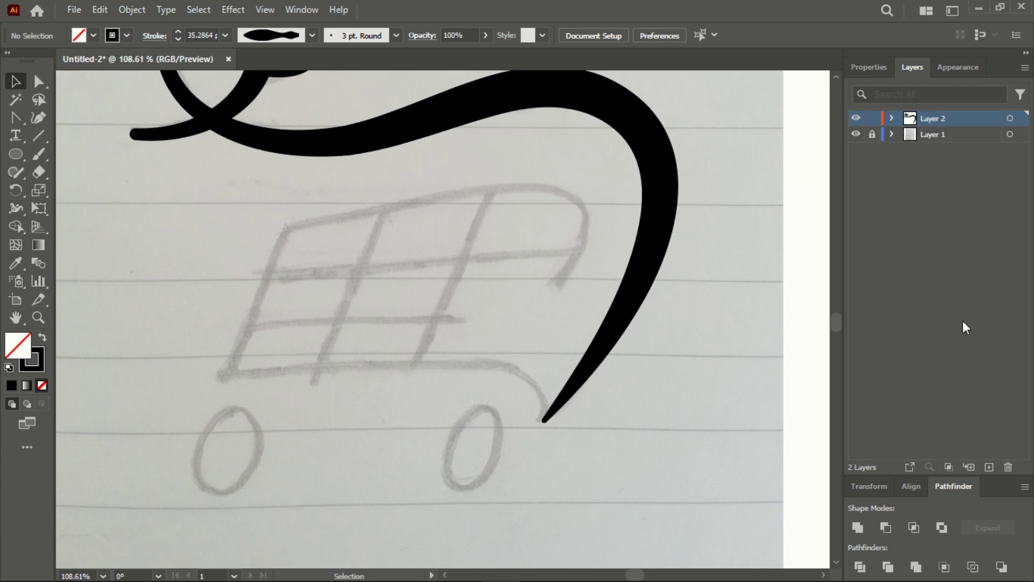
left_click(989, 468)
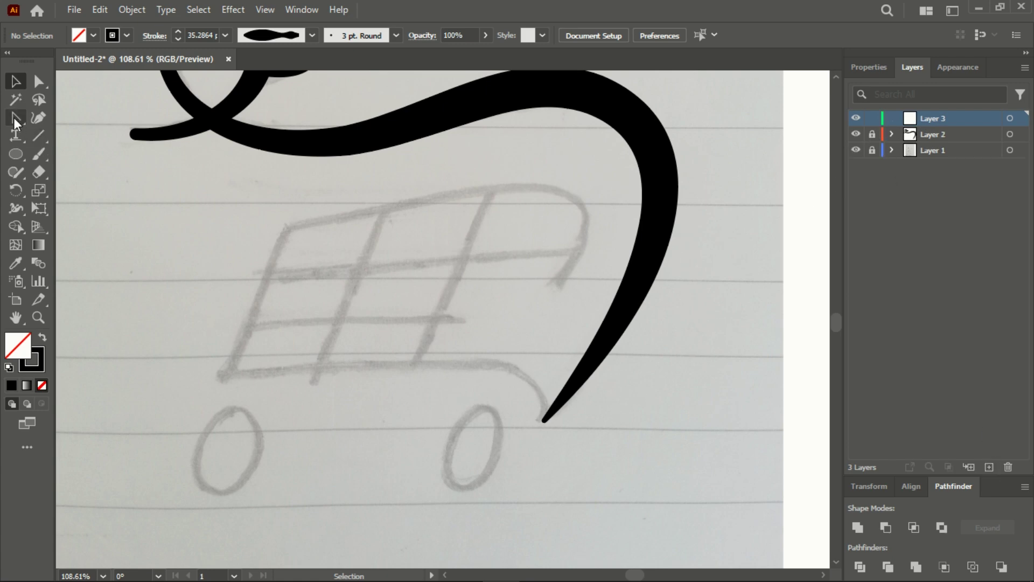
left_click_drag(14, 117, 65, 117)
left_click(226, 35)
left_click(245, 112)
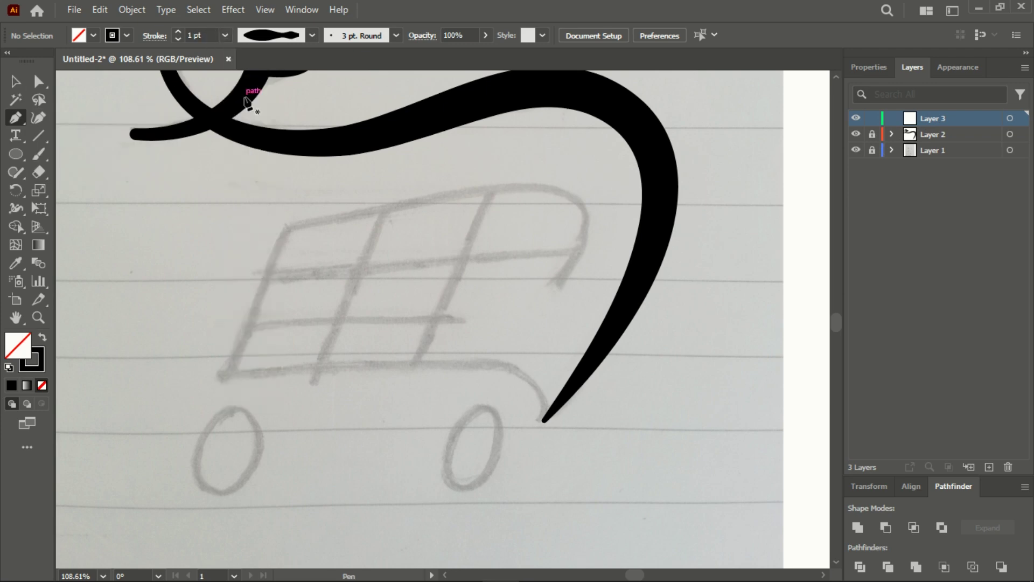
left_click(312, 35)
left_click(281, 80)
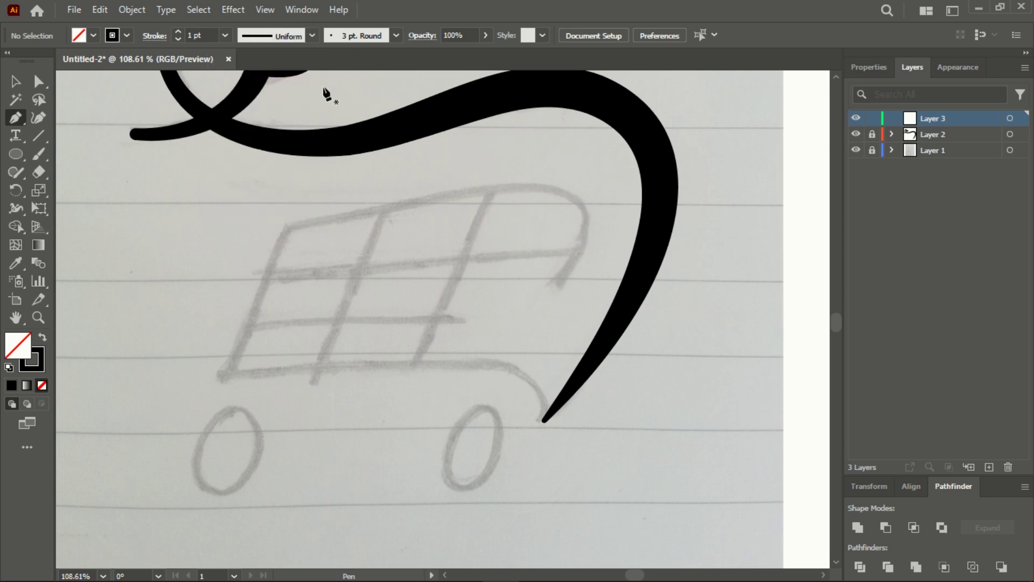
Trace the cart's outline as an open straight-sided path from the tail tip around the basket to the hook's free end.
left_click(545, 421)
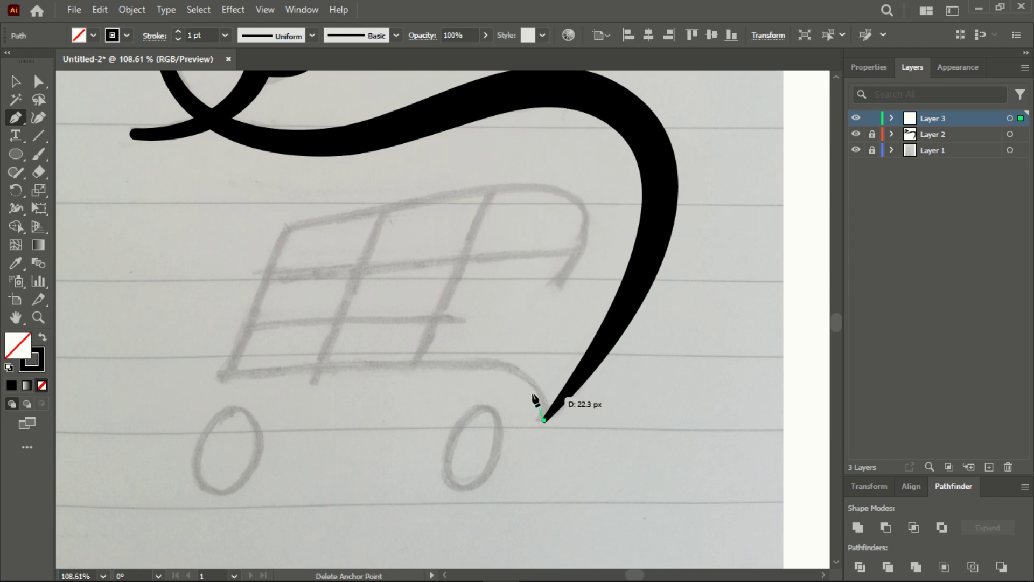
left_click(417, 362)
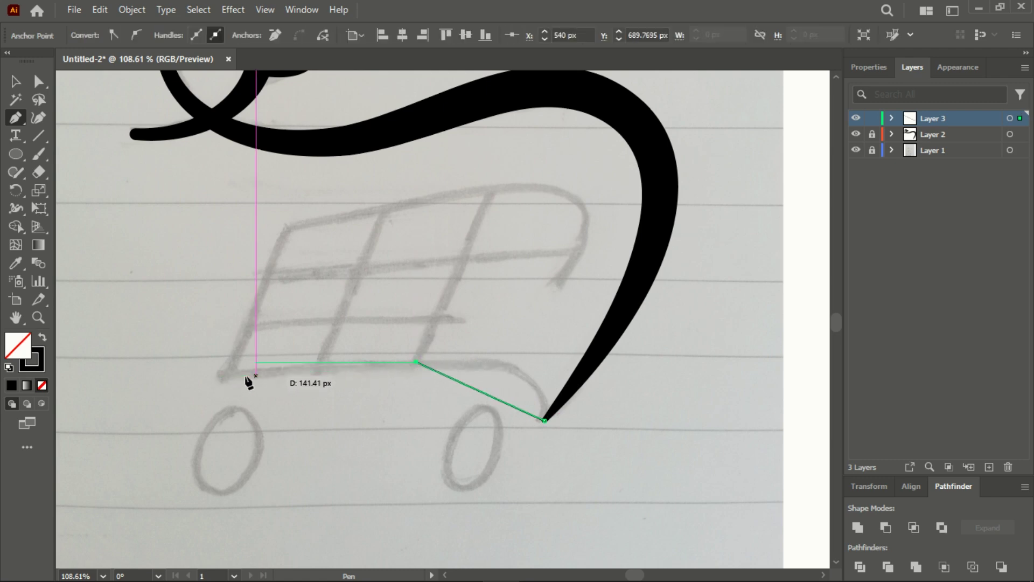
left_click(215, 377)
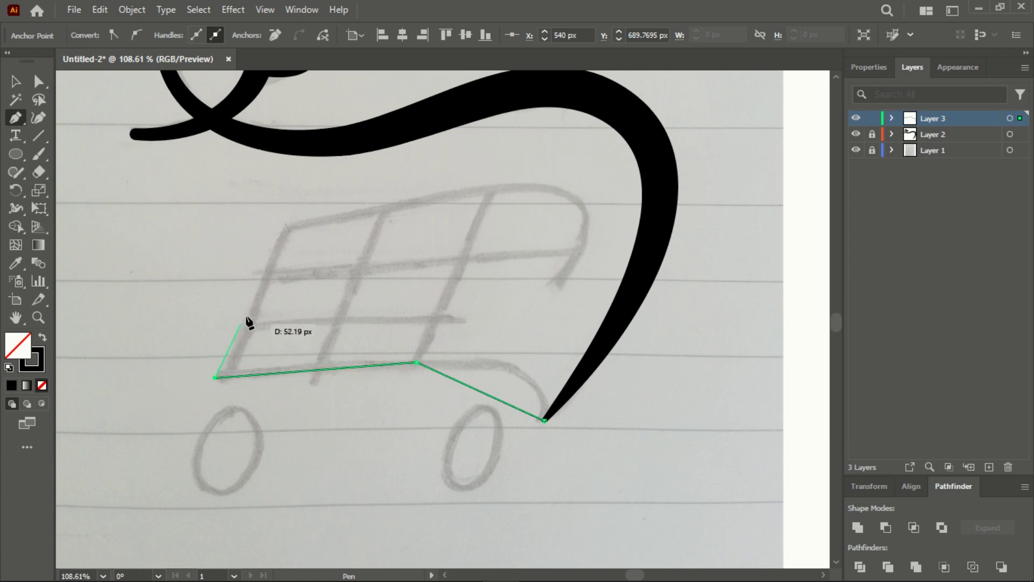
left_click(278, 215)
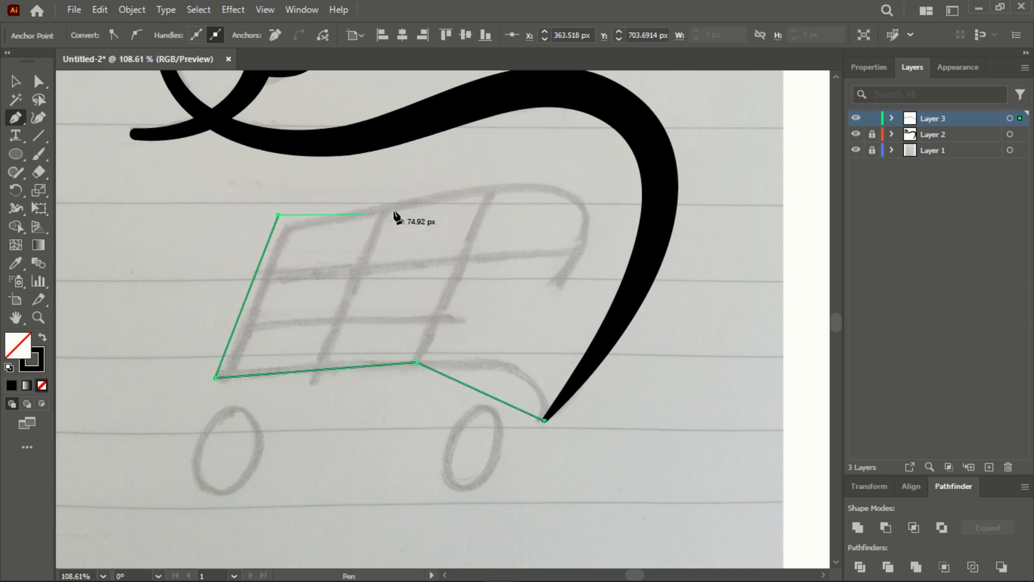
left_click(493, 185)
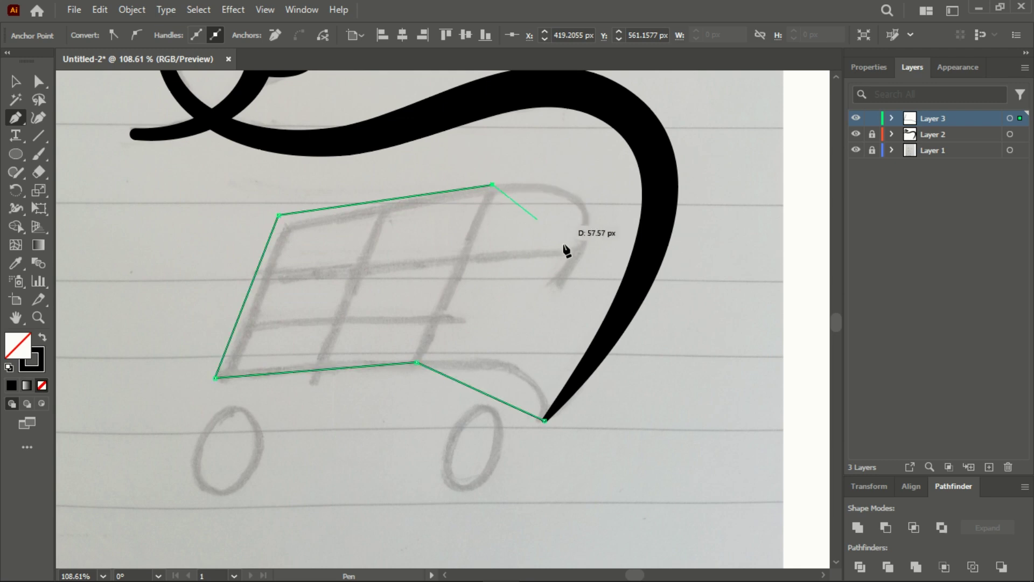
left_click(559, 283)
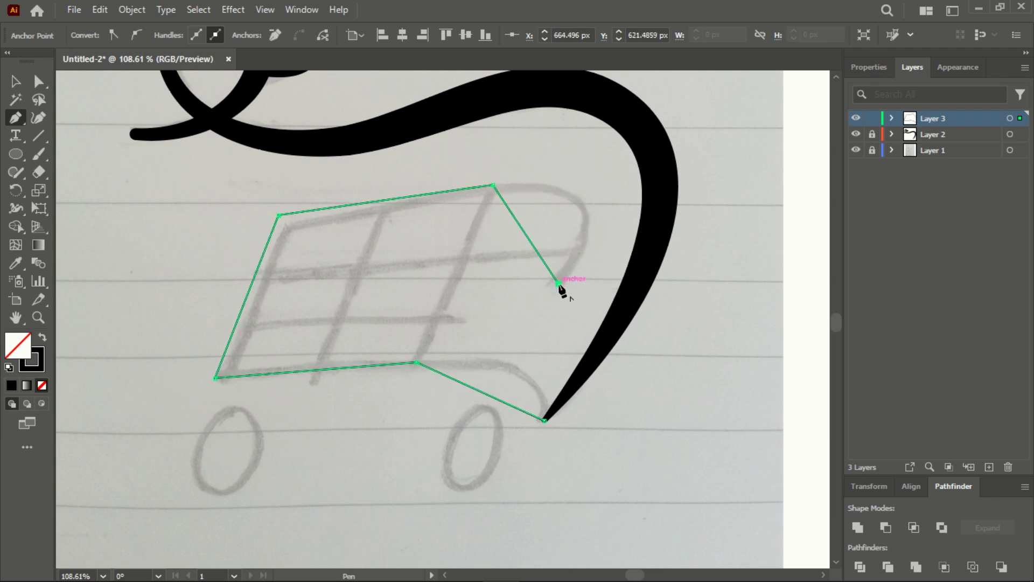
Curve the cart outline's upper hook segment and the lower segment meeting the tail tip to follow the sketch.
left_click_drag(16, 118, 54, 171)
left_click_drag(523, 231, 577, 196)
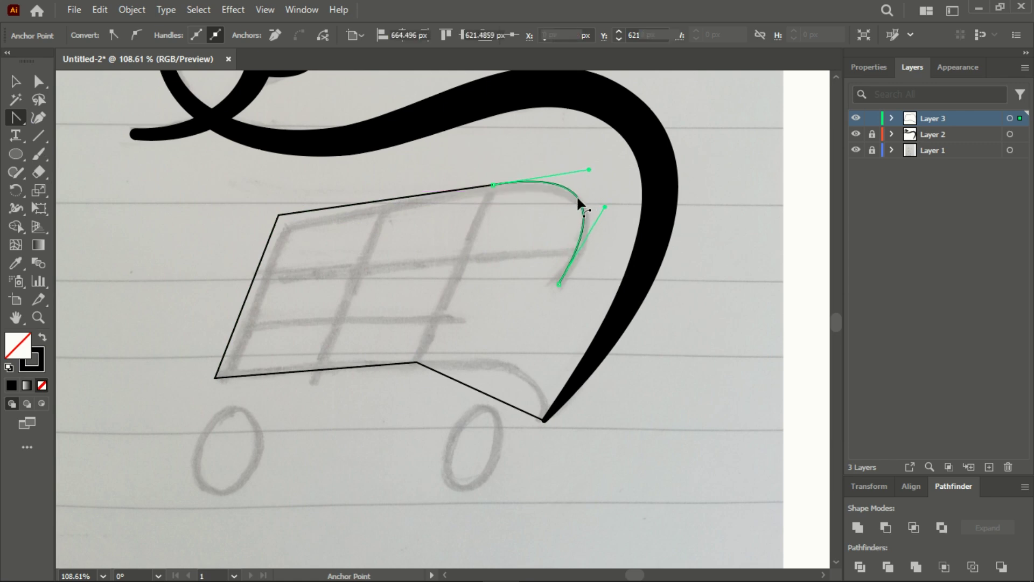
key("ctrl+a")
left_click_drag(481, 389, 517, 372)
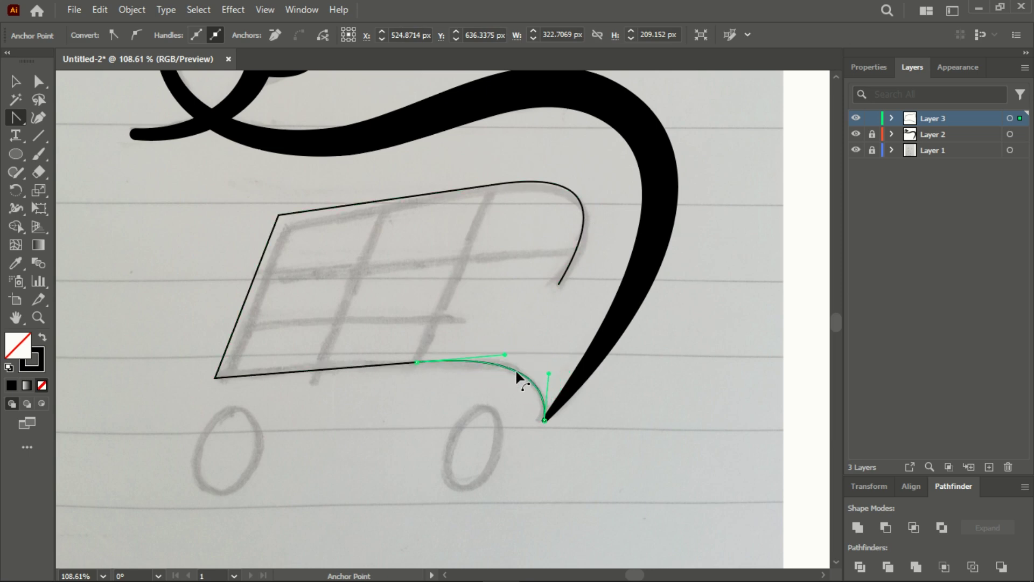
left_click(33, 318)
left_click(466, 369)
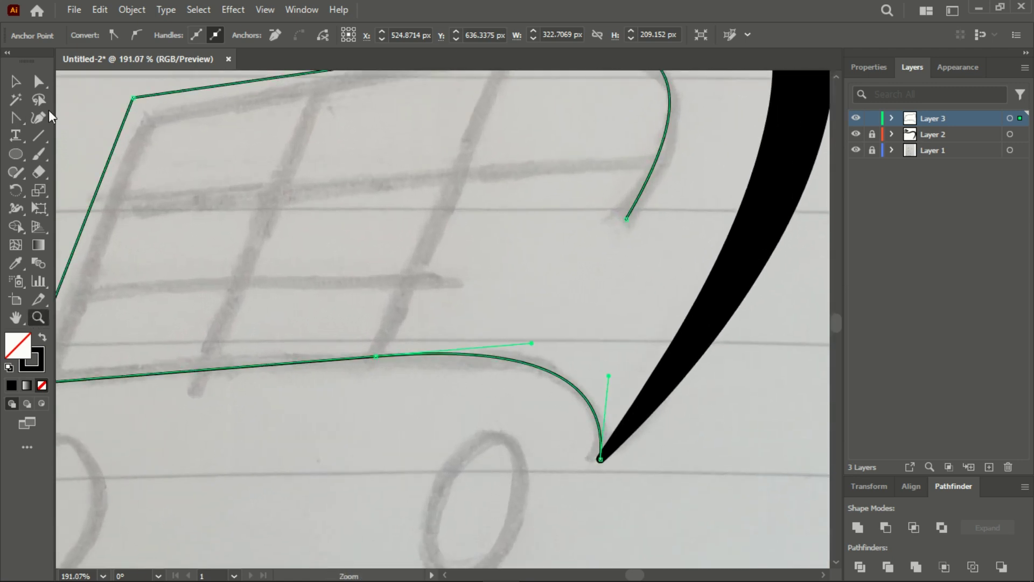
Reshape the cart outline's lower curve into the tail tip by adjusting the direction handles at both ends of the segment.
left_click(15, 80)
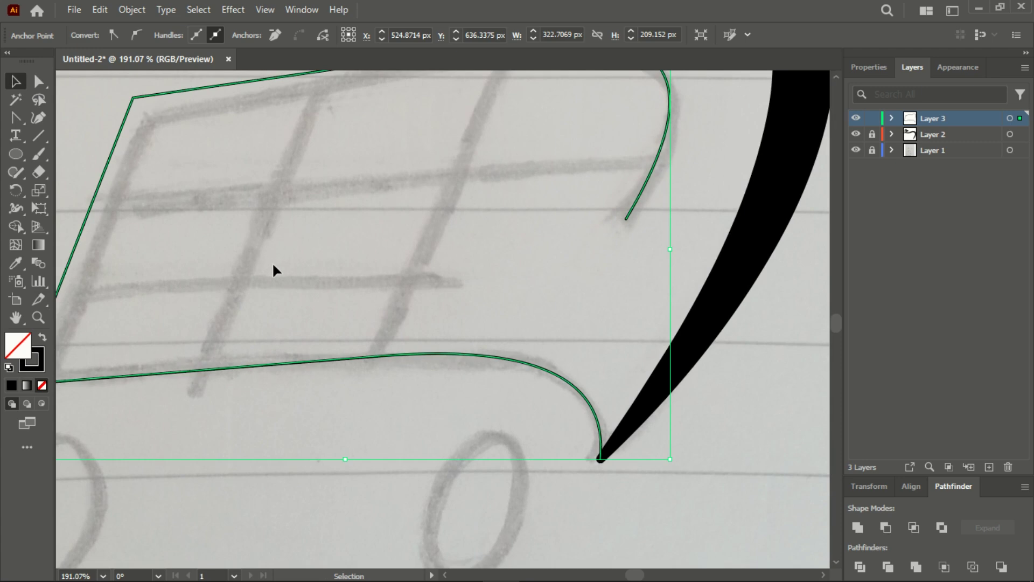
scroll(273, 269, "left", 3)
scroll(295, 277, "down", 1)
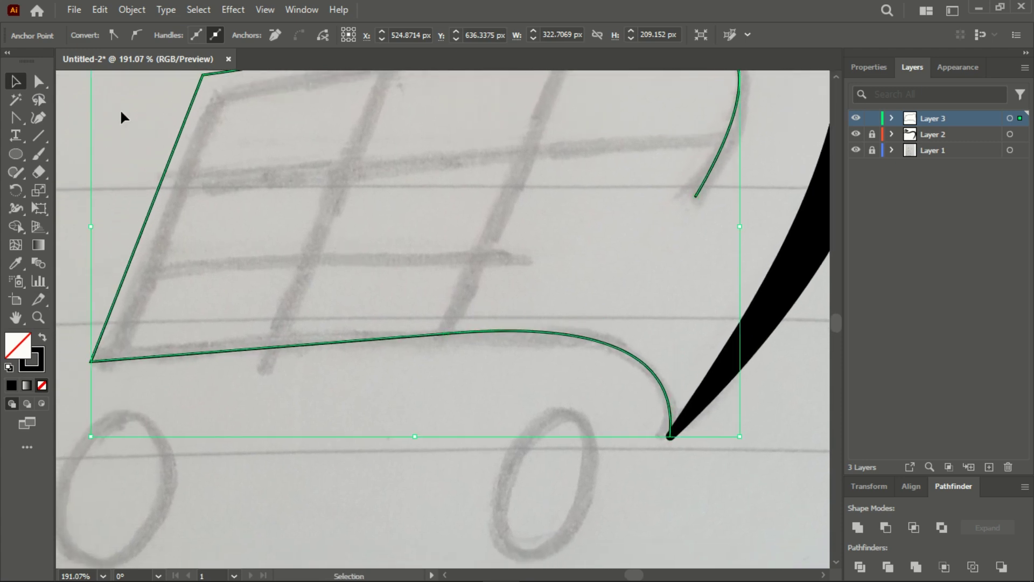
left_click(39, 82)
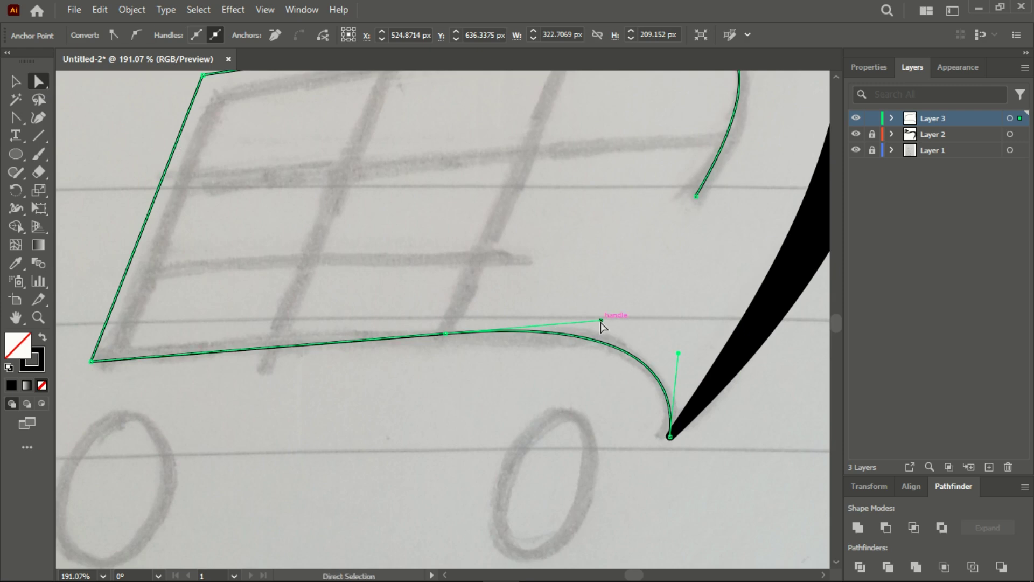
left_click_drag(602, 321, 633, 318)
left_click_drag(678, 353, 688, 324)
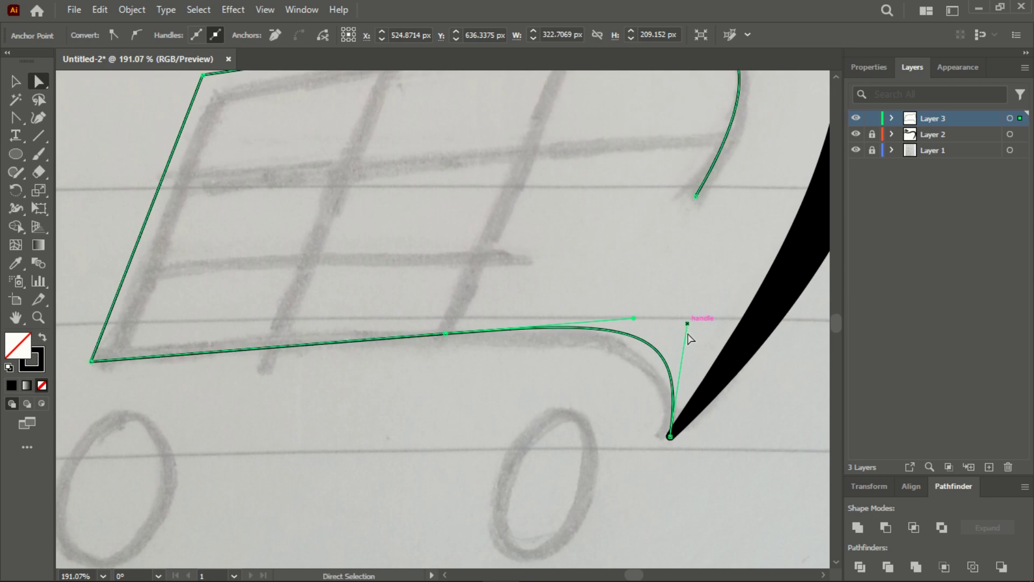
left_click_drag(687, 324, 714, 354)
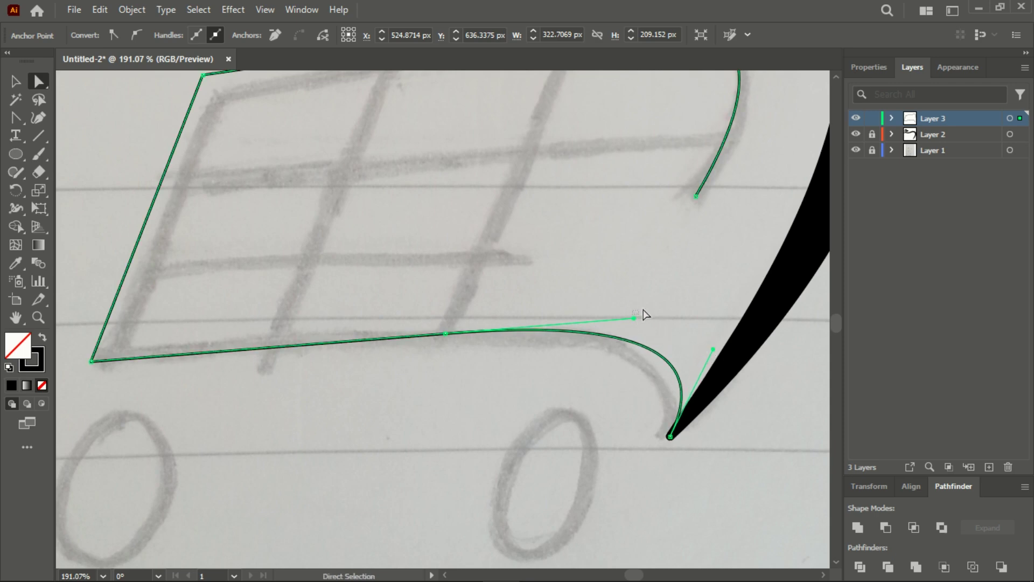
mouse_move(652, 303)
left_mouse_down()
mouse_move(635, 323)
mouse_move(665, 284)
mouse_move(659, 317)
left_mouse_up()
left_click(596, 337)
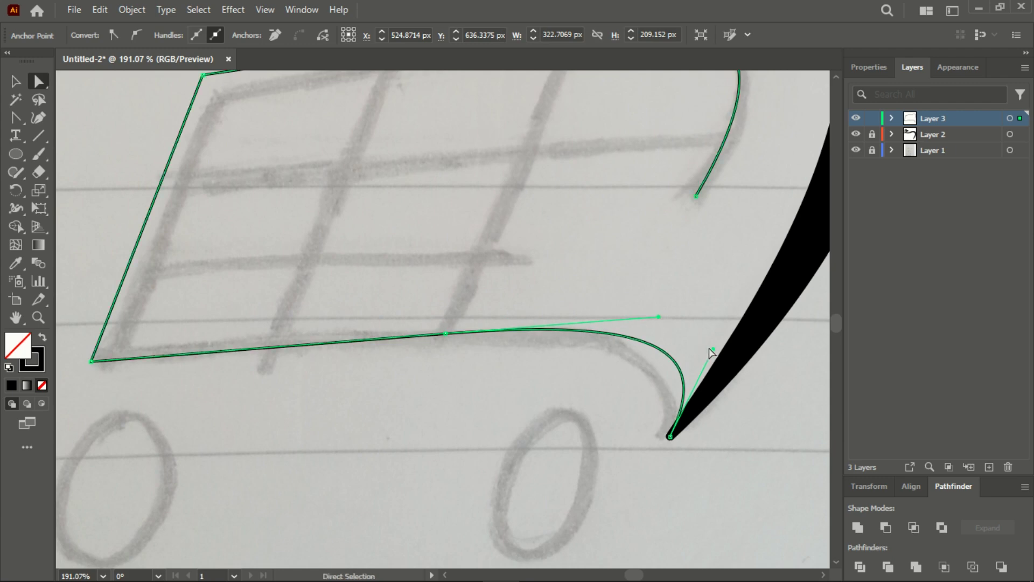
left_click_drag(714, 350, 633, 338)
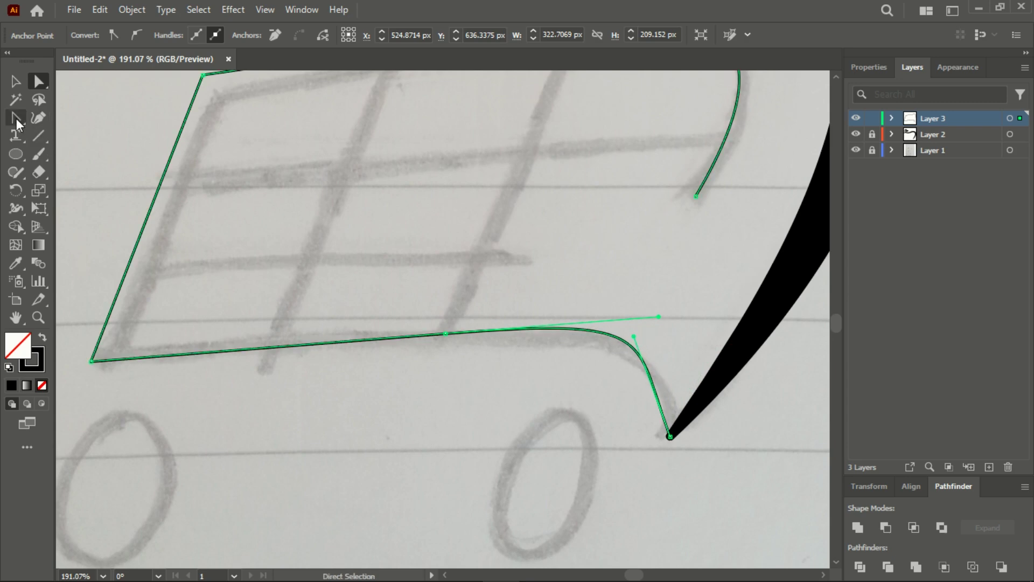
Add an anchor point to the cart's lower curve just above the tail tip, and pull curve handles out of it.
left_click(38, 119)
left_click(49, 138)
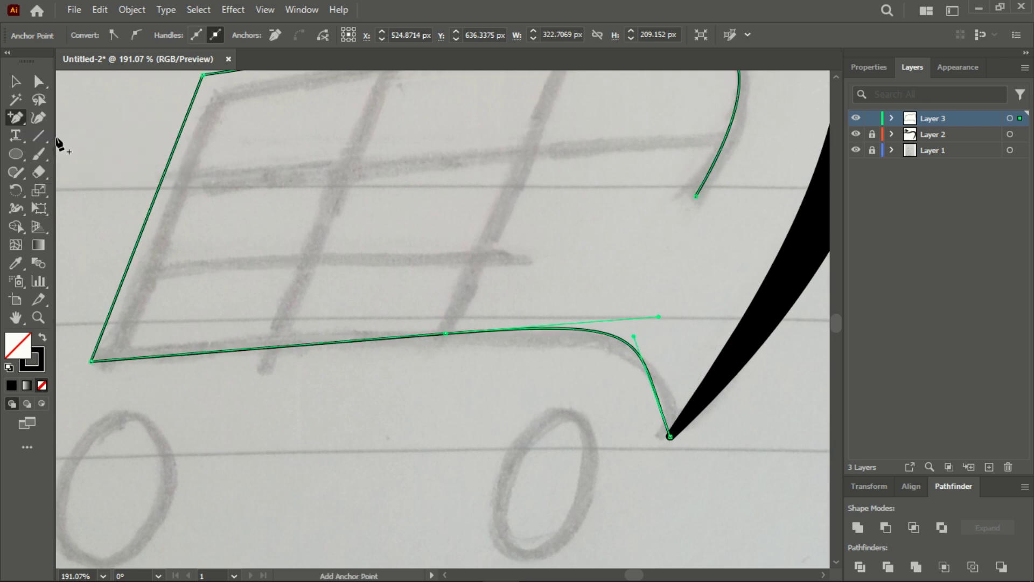
left_click(658, 398)
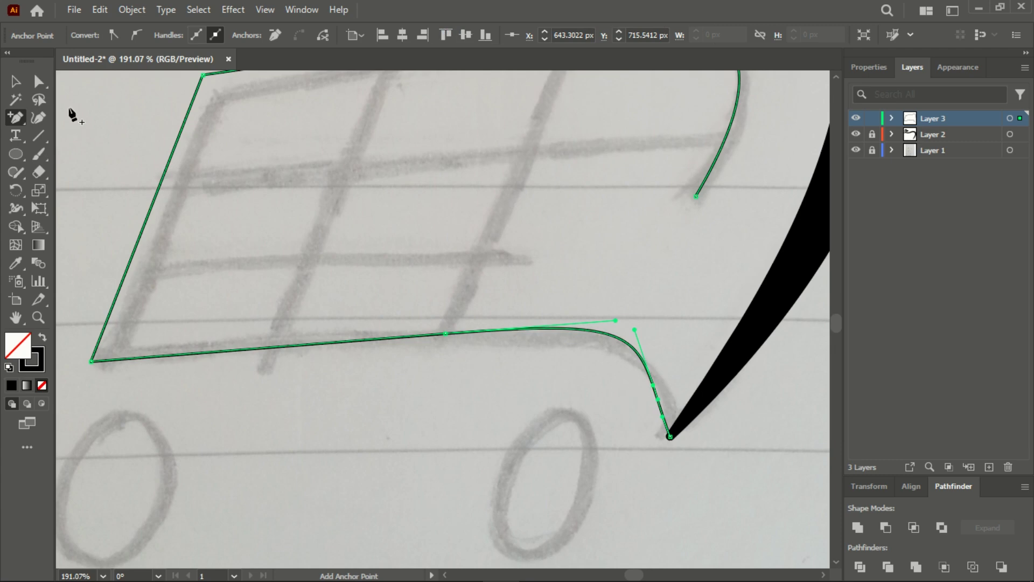
left_click(21, 115)
left_click(50, 169)
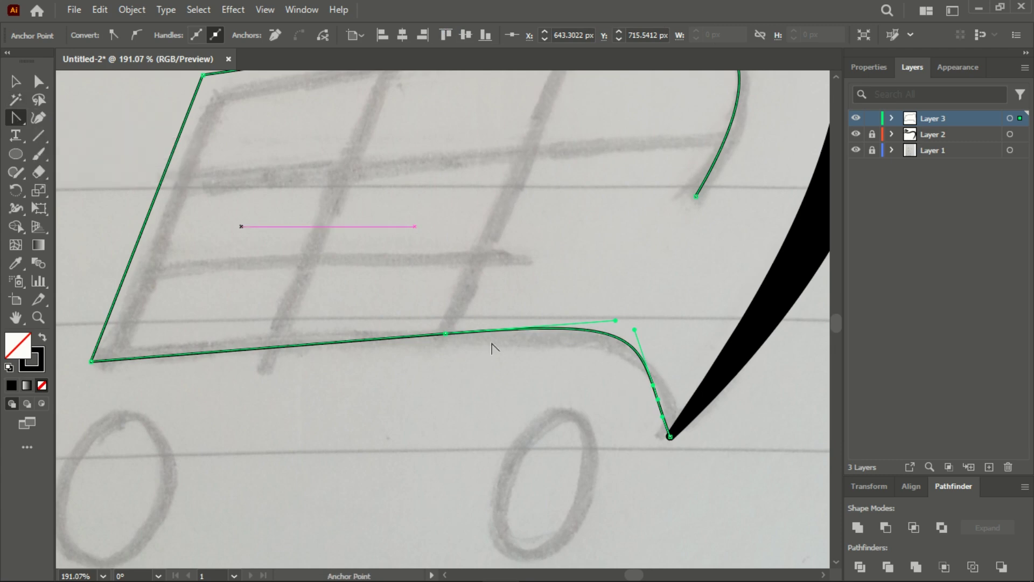
left_click(655, 386)
left_click_drag(660, 386, 649, 349)
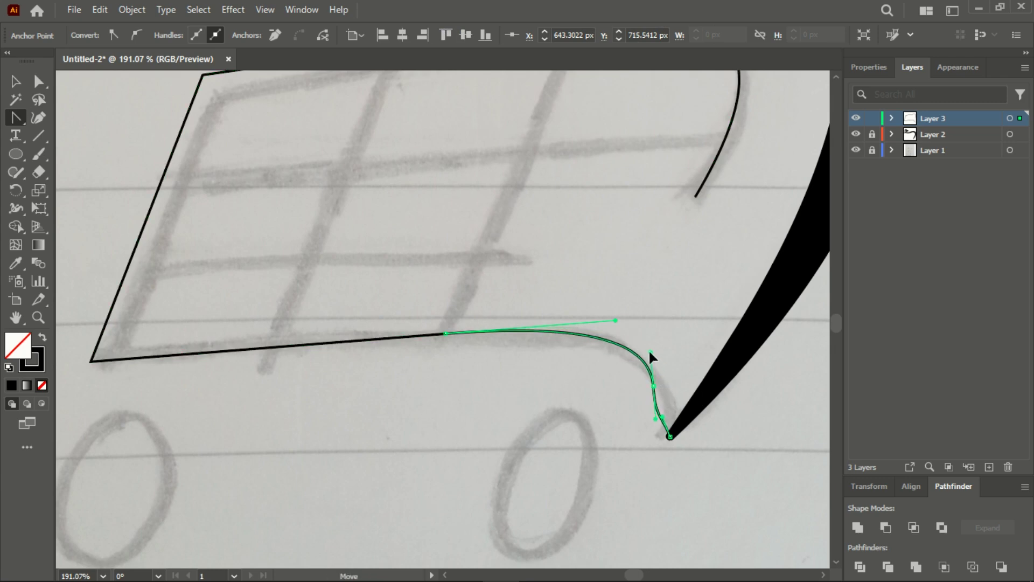
Reposition the added anchor point and adjust the nearby handles to round the lower curve into the tail tip.
left_click(38, 81)
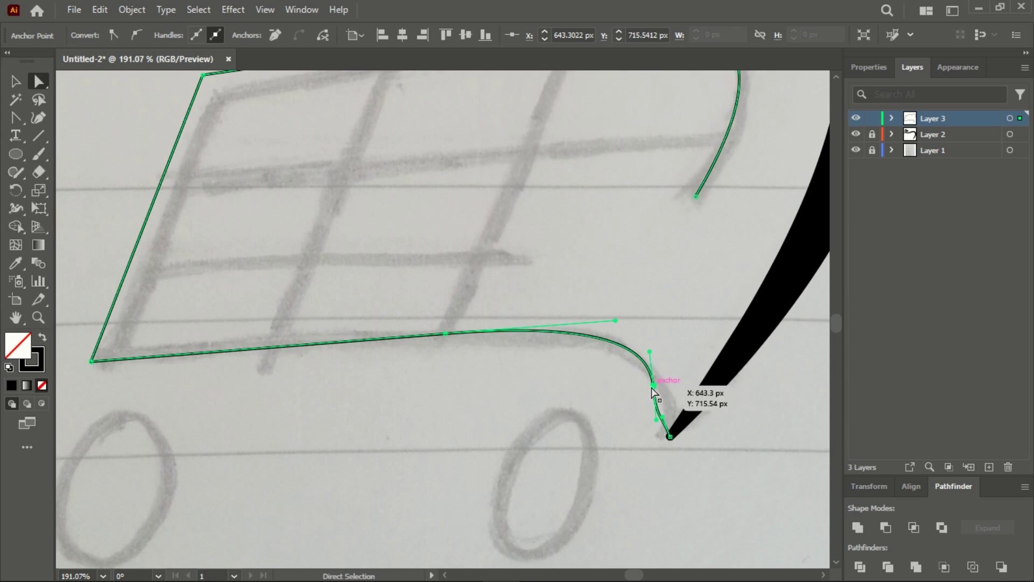
mouse_move(654, 386)
left_mouse_down()
mouse_move(682, 410)
mouse_move(653, 372)
left_mouse_up()
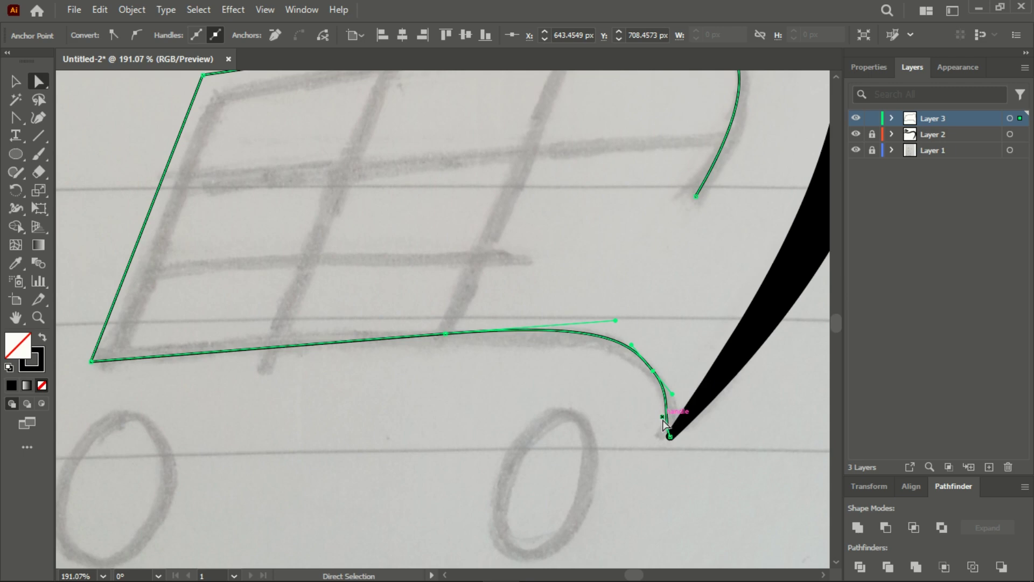
left_click_drag(666, 424, 677, 413)
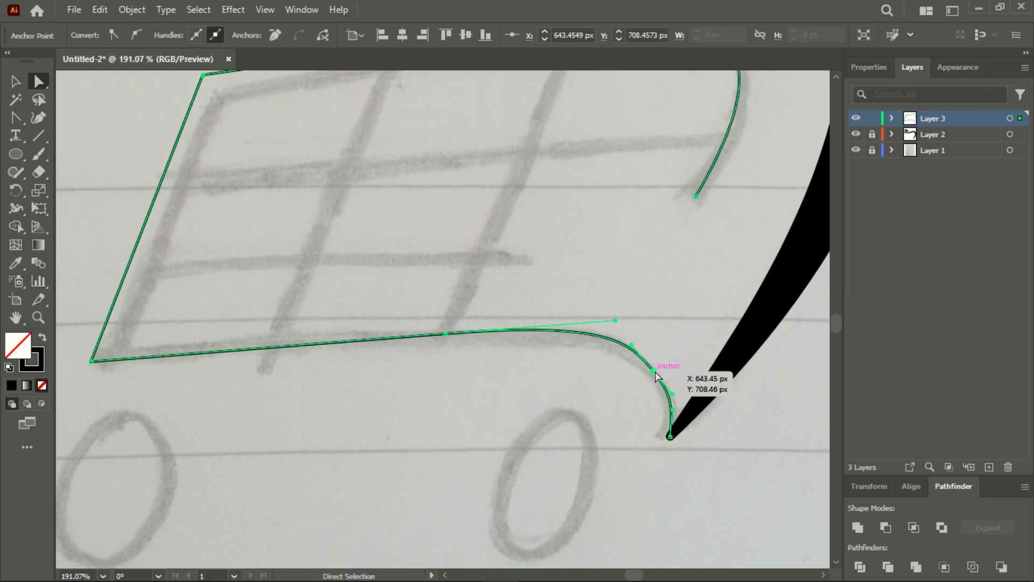
left_click_drag(656, 374, 668, 388)
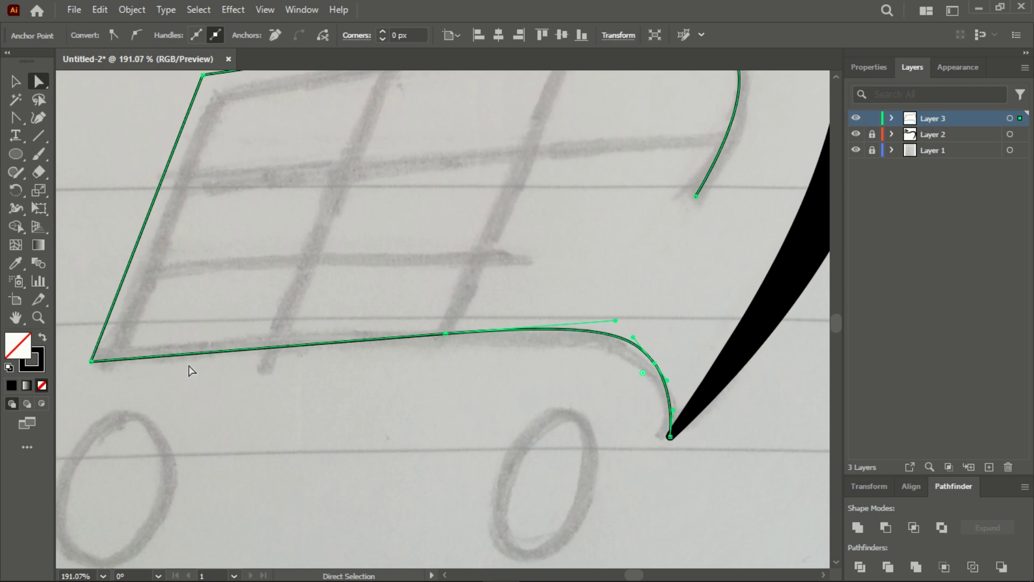
left_click(38, 318)
left_click_drag(646, 367, 726, 404)
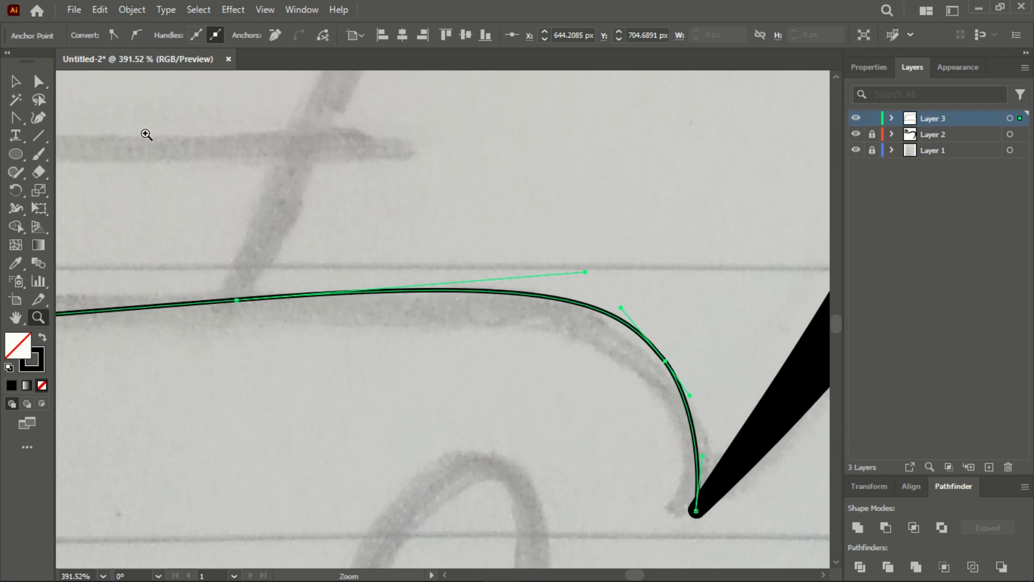
left_click(38, 81)
left_click(664, 359)
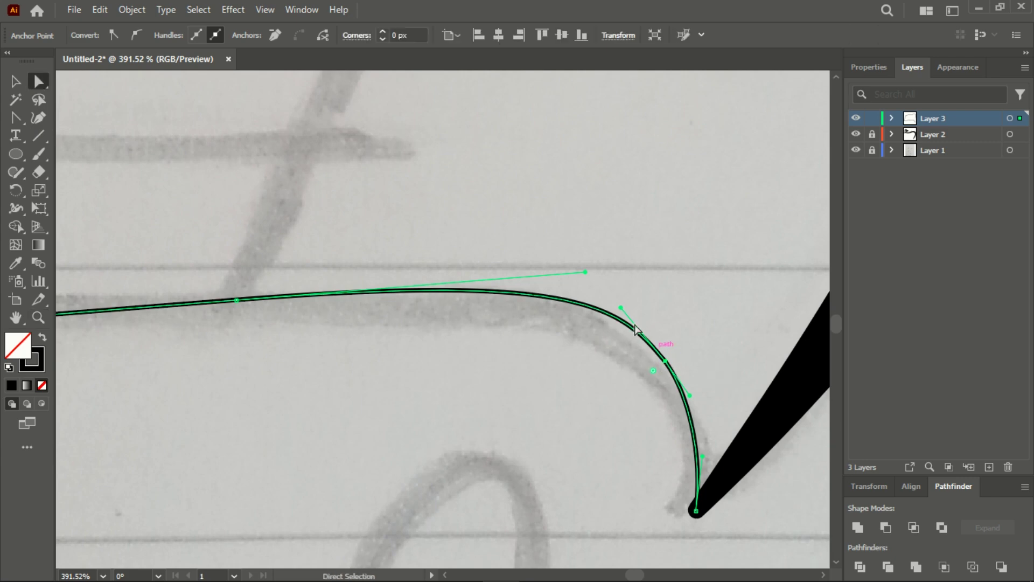
left_click_drag(620, 308, 615, 307)
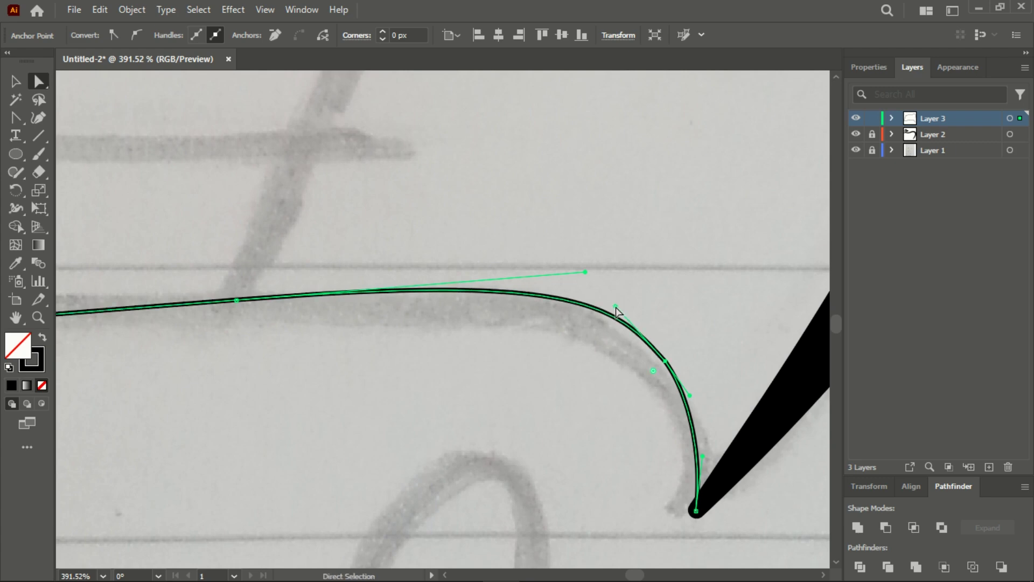
Even out the cart outline's lower curve with the Smooth tool along the bend towards the tail tip, and deselect the path.
left_click(13, 119)
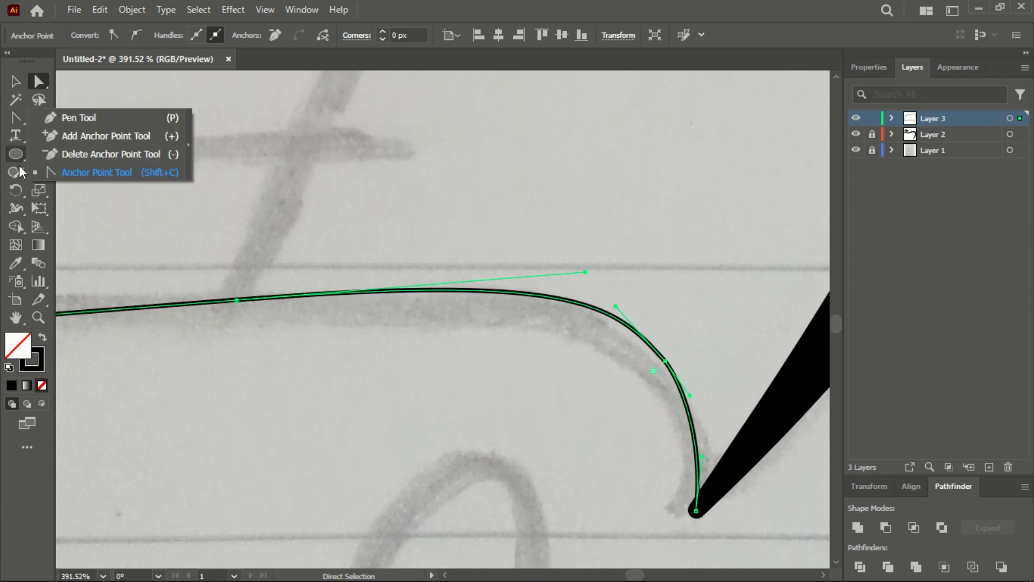
left_click(15, 173)
left_click(54, 209)
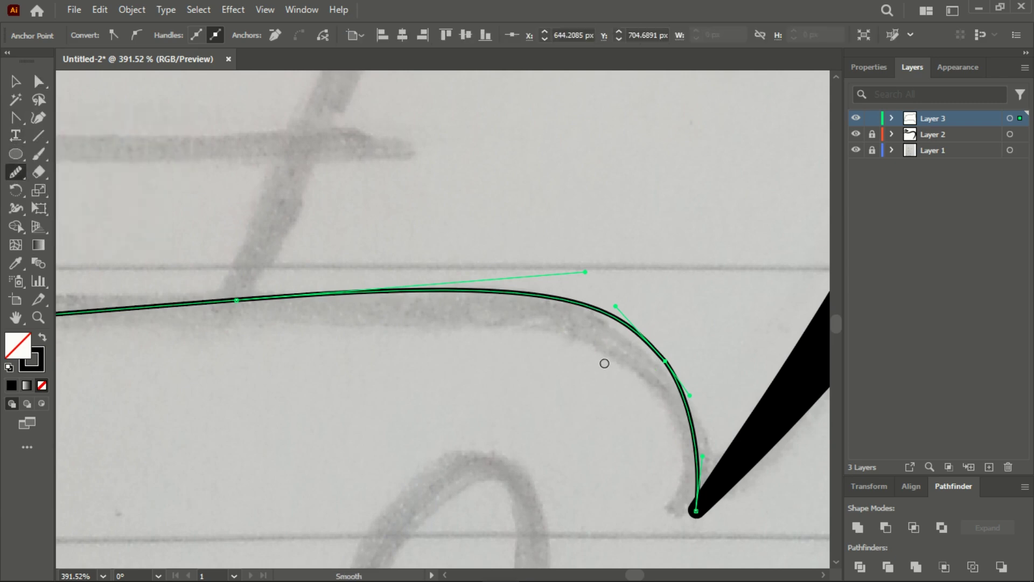
left_click_drag(669, 359, 681, 419)
mouse_move(682, 382)
left_mouse_down()
mouse_move(654, 351)
mouse_move(547, 321)
mouse_move(594, 327)
mouse_move(601, 316)
mouse_move(479, 302)
left_mouse_up()
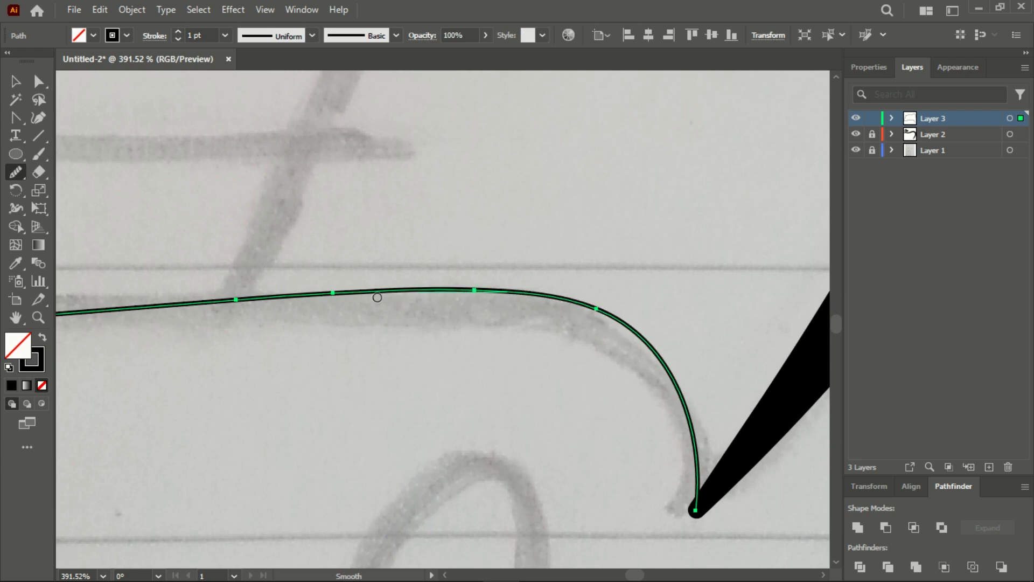
left_click_drag(378, 298, 355, 303)
left_click_drag(444, 283, 554, 306)
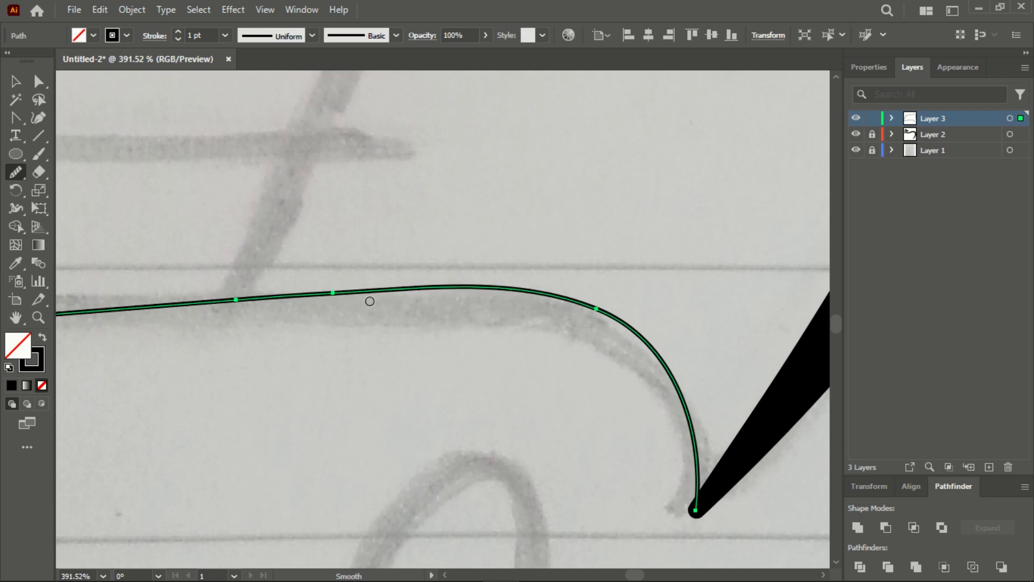
left_click_drag(371, 292, 546, 288)
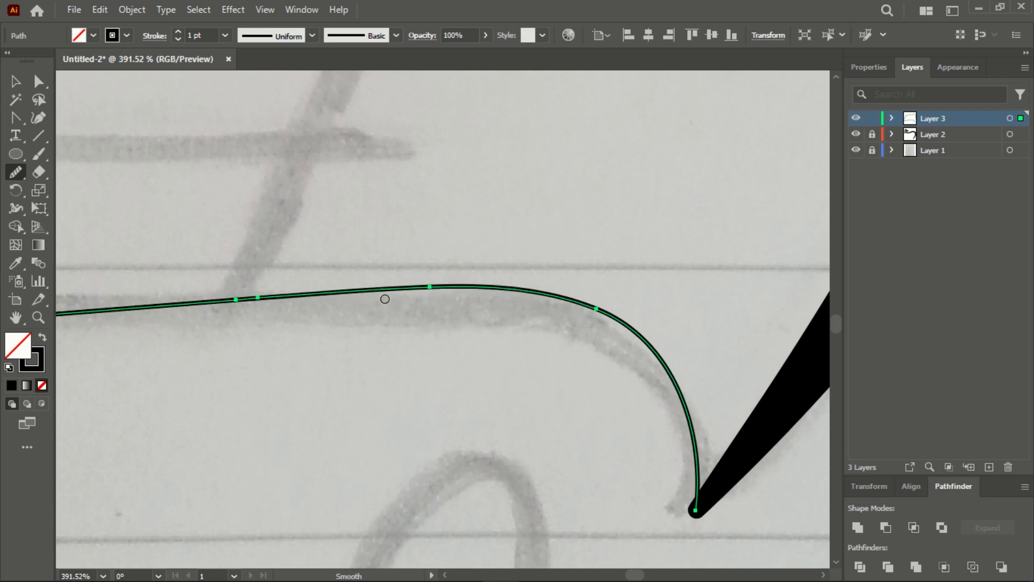
left_click(15, 81)
left_click(289, 183)
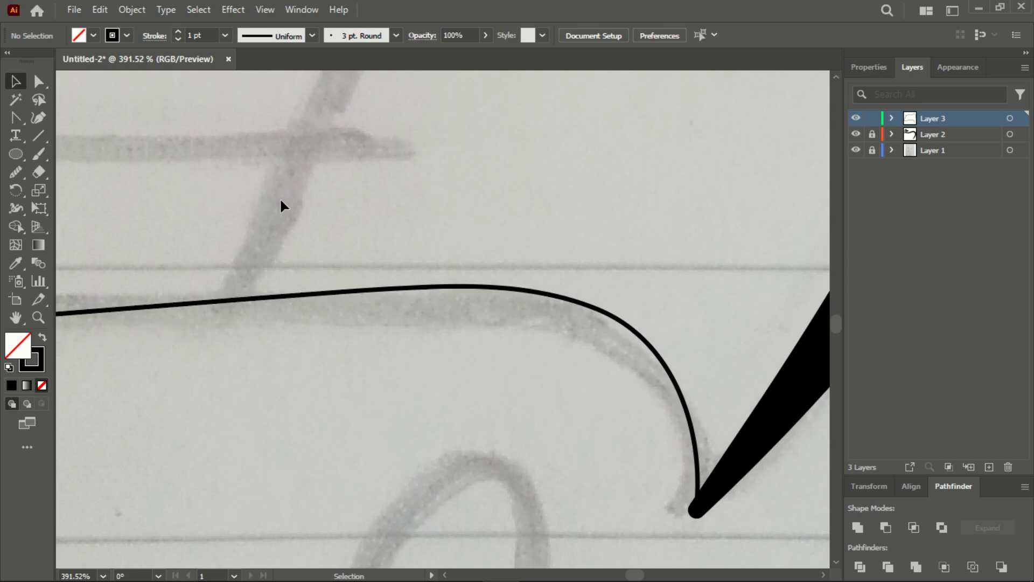
Fine-tune the cart outline's upper hook curve by slightly shifting the direction handle at the start of the bend.
left_click(39, 318)
mouse_move(572, 357)
left_mouse_down()
mouse_move(306, 340)
mouse_move(415, 354)
left_mouse_up()
scroll(697, 302, "up", 4)
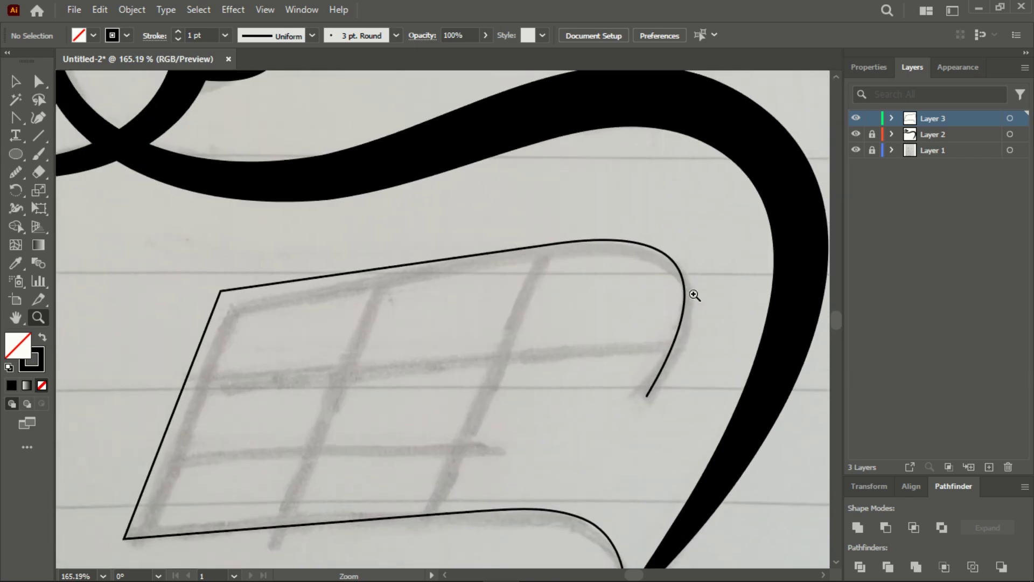
mouse_move(693, 296)
left_mouse_down()
mouse_move(774, 330)
mouse_move(727, 338)
left_mouse_up()
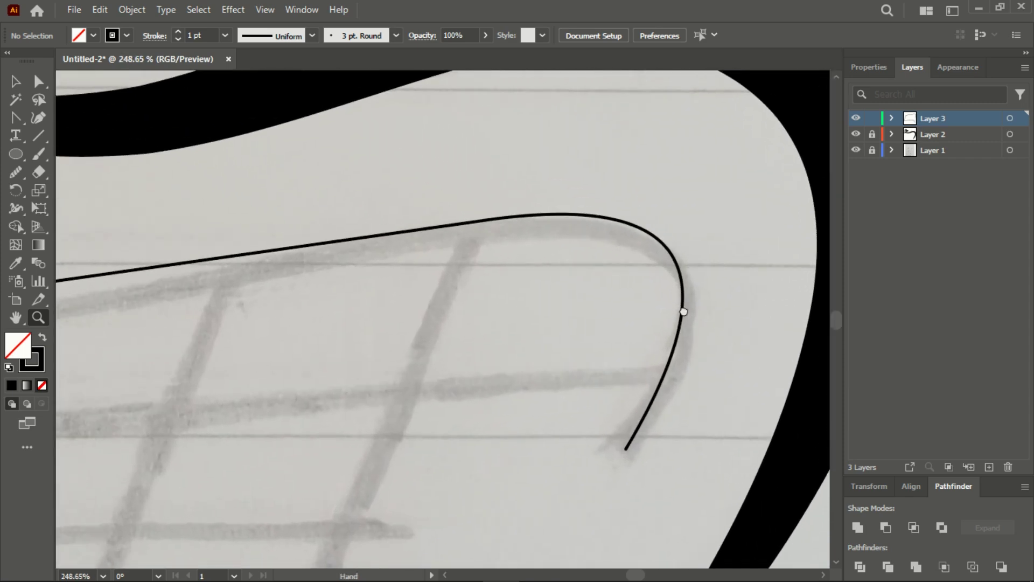
left_click_drag(684, 312, 591, 307)
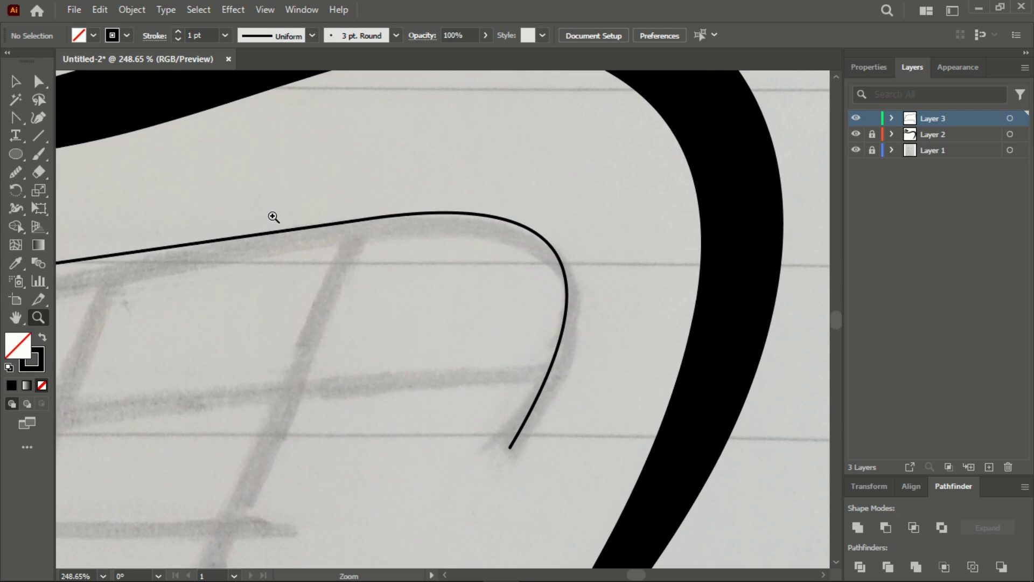
left_click(40, 83)
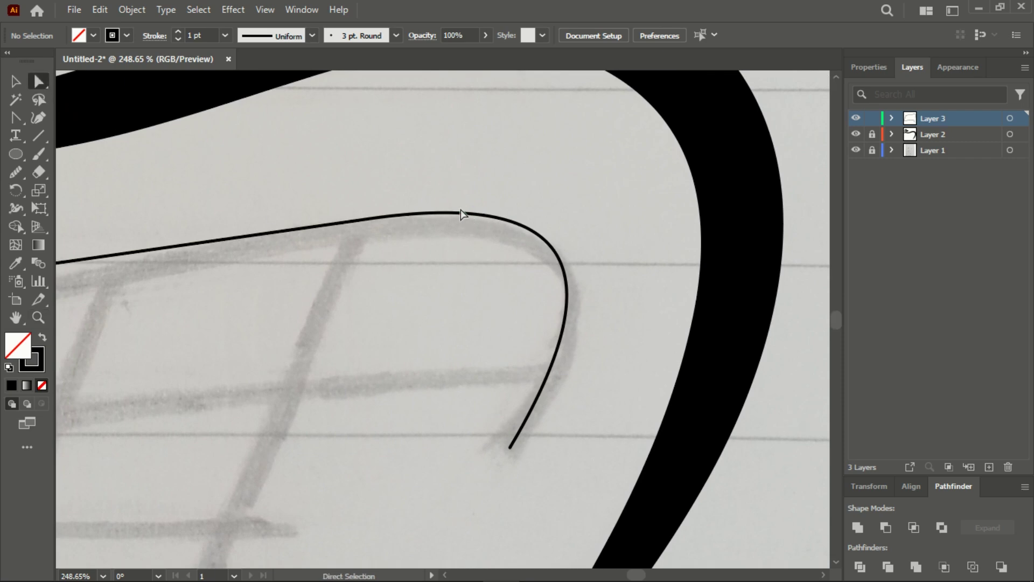
left_click(461, 214)
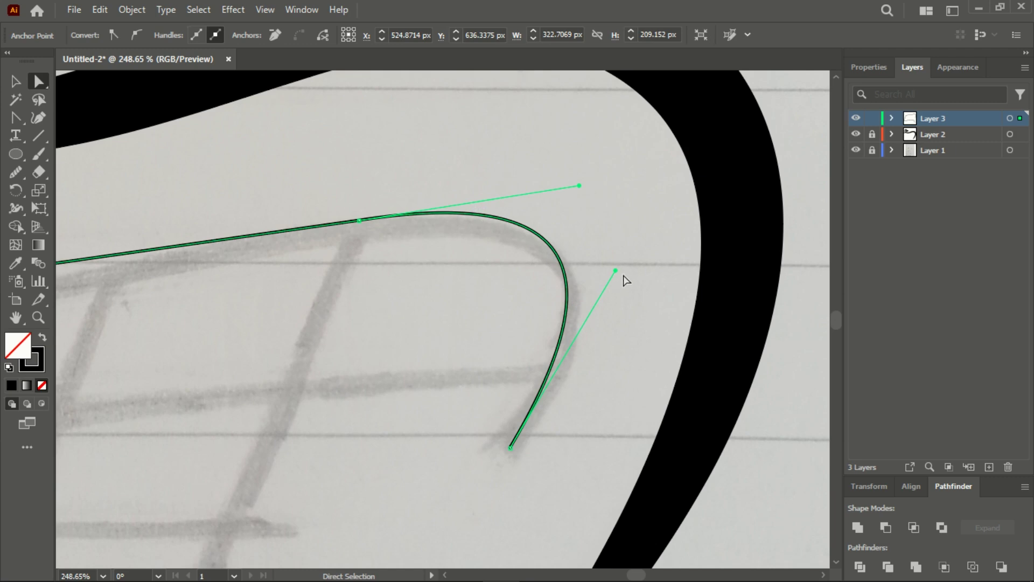
left_click(563, 186)
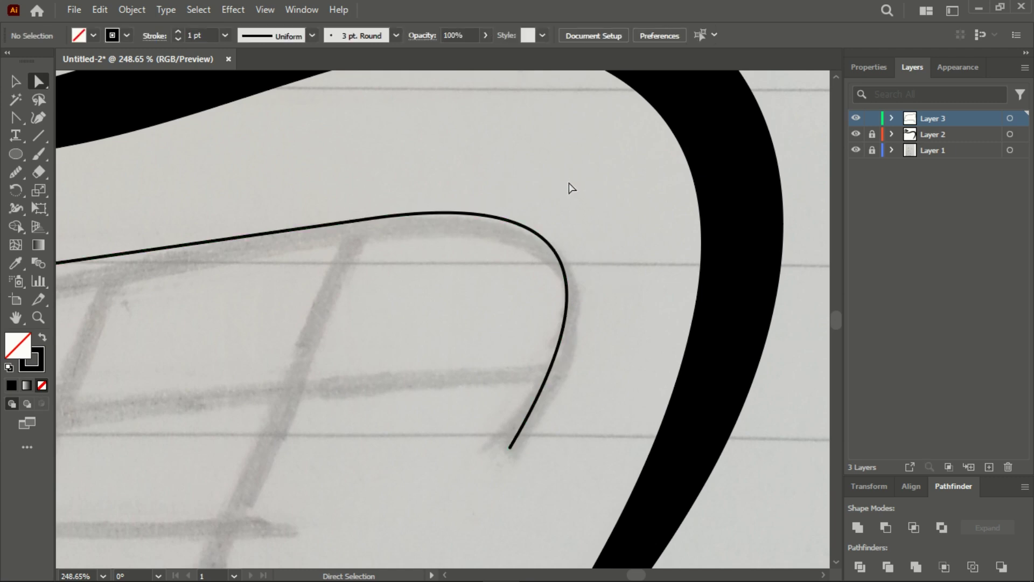
left_click(530, 231)
mouse_move(578, 184)
left_mouse_down()
mouse_move(564, 187)
mouse_move(576, 185)
left_mouse_up()
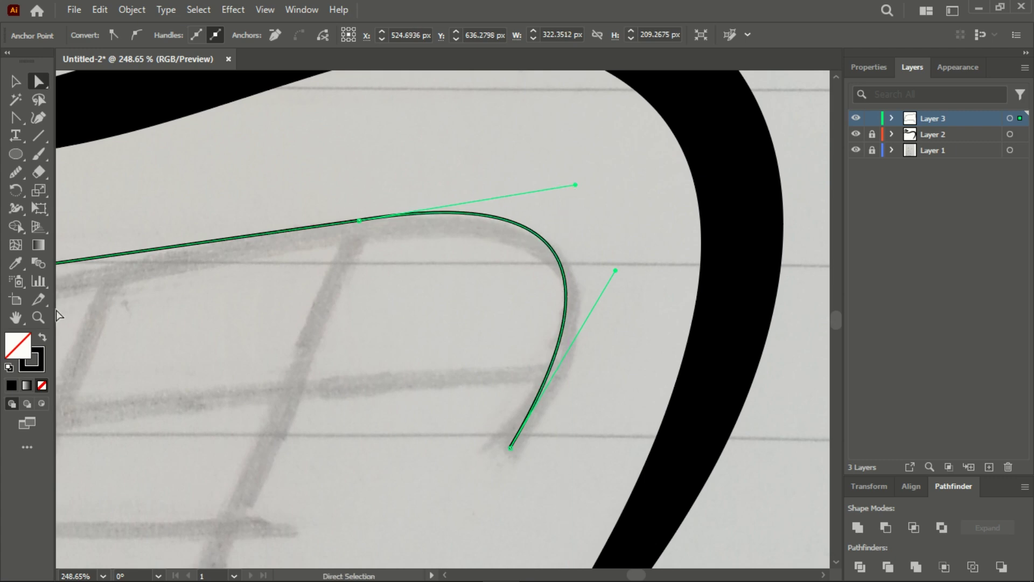
Select the whole cart outline and set its stroke weight to 5 pt.
left_click(38, 318)
left_click_drag(359, 355, 452, 336)
scroll(453, 336, "up", 1)
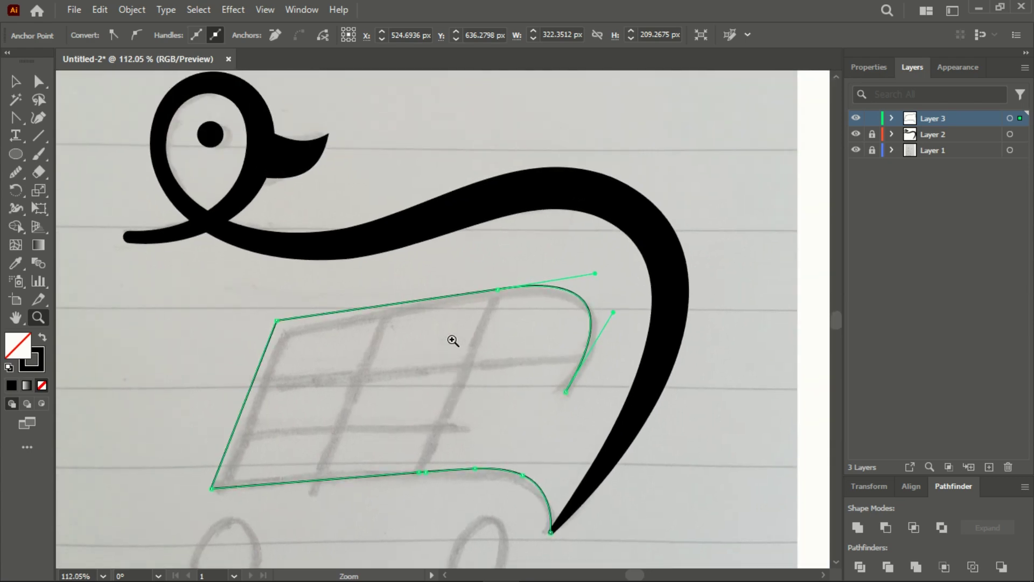
scroll(452, 337, "down", 2)
left_click(16, 84)
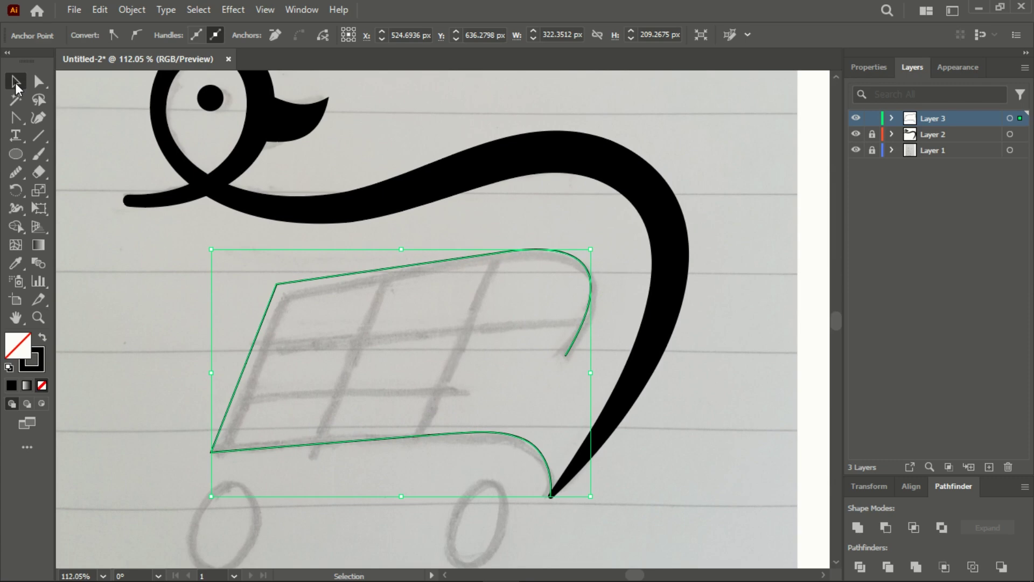
left_click(363, 112)
left_click_drag(312, 335, 312, 337)
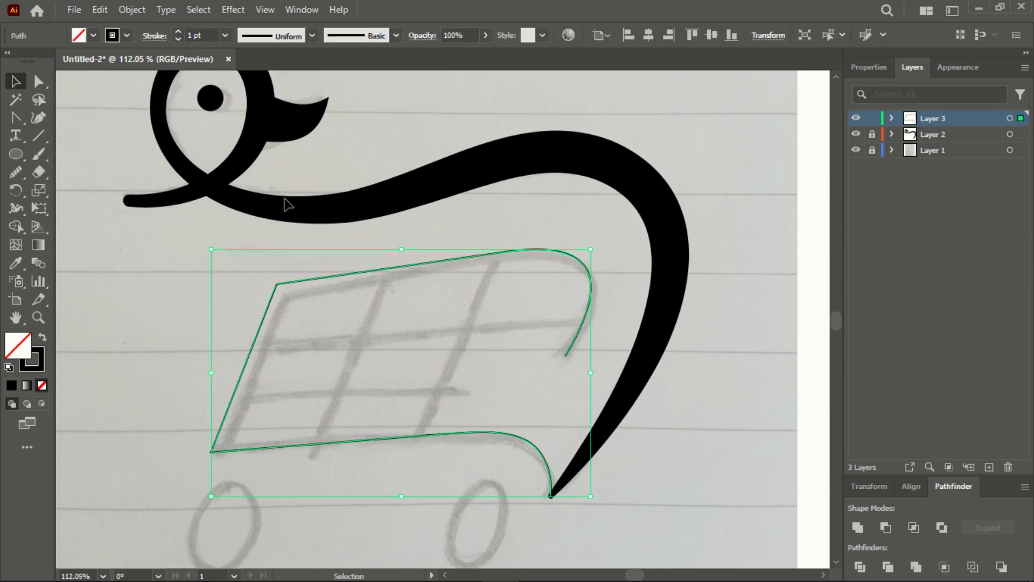
left_click(178, 34)
left_click(178, 33)
left_click(177, 34)
left_click(177, 34)
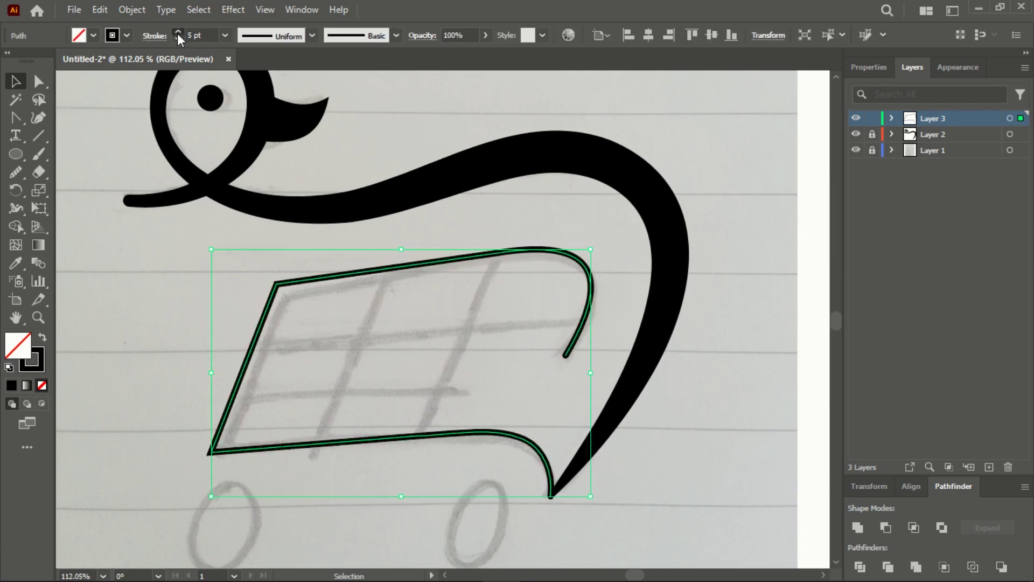
Increase the selected cart outline's stroke weight to 8 pt and deselect it.
left_click(177, 34)
left_click(177, 33)
left_click(177, 34)
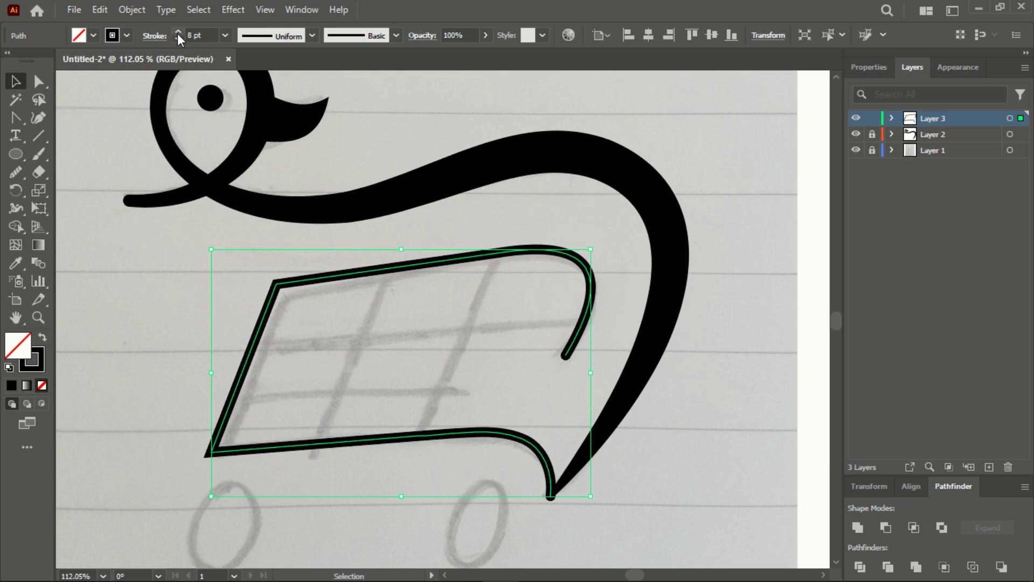
left_click(588, 218)
scroll(589, 219, "down", 1)
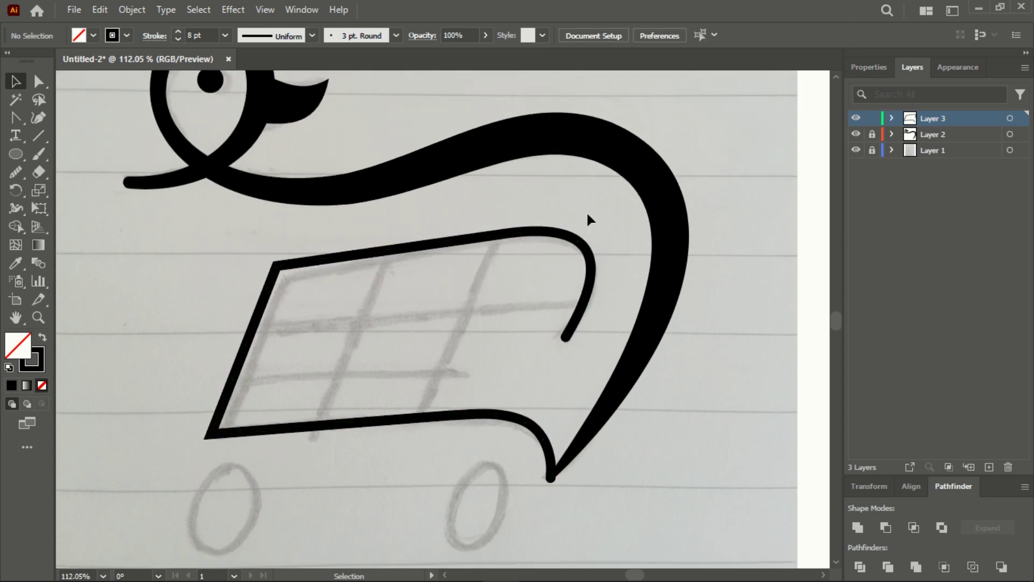
Select the cart outline's lower end anchor at the tail tip and nudge it up to Y 738.9135 px.
left_click(553, 482)
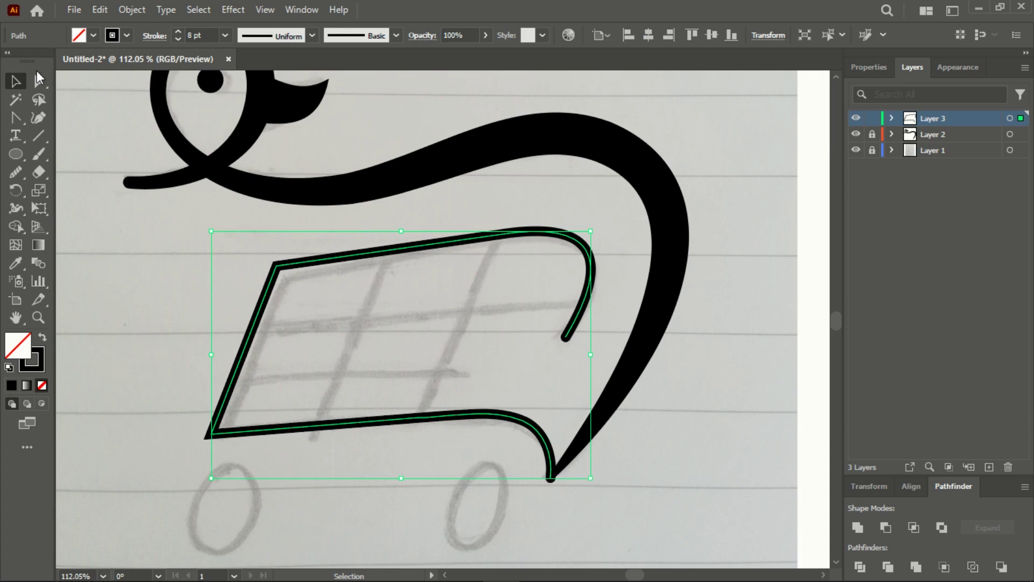
left_click(38, 80)
left_click_drag(551, 478, 550, 479)
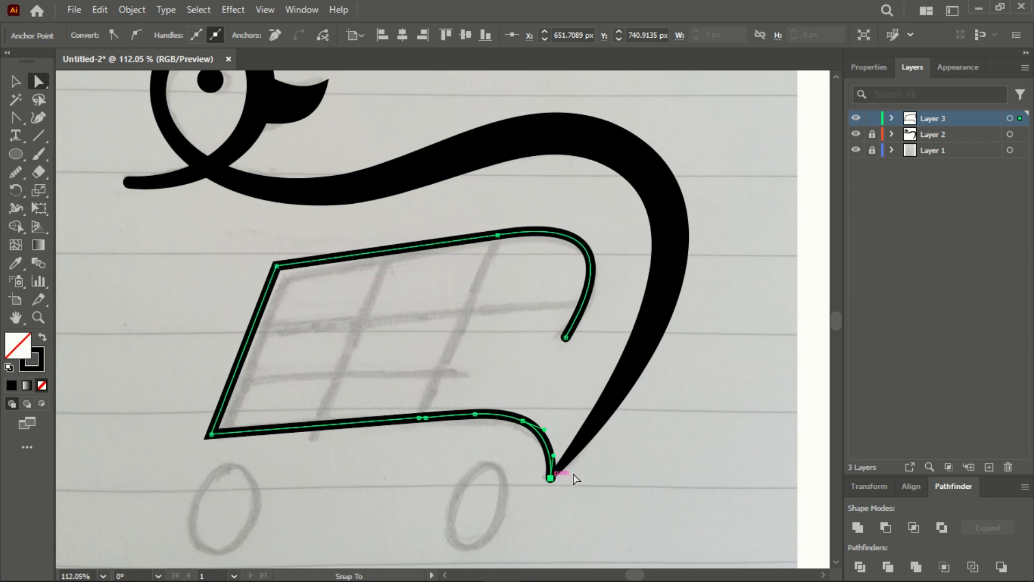
left_click(662, 468)
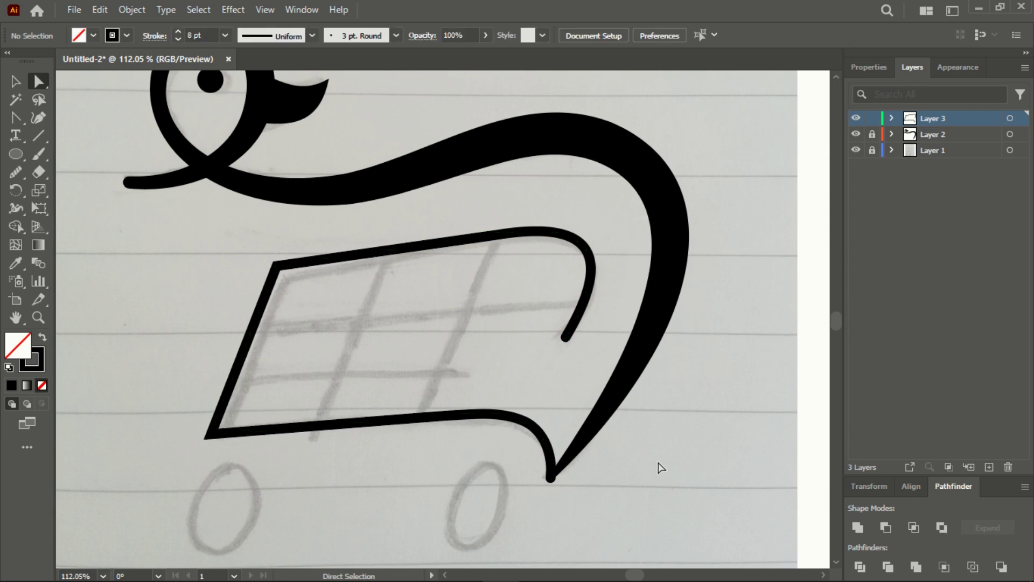
left_click(550, 477)
key("Up")
key("Up")
key("Up")
key("Up")
key("Up")
key("Up")
key("Up")
key("Up")
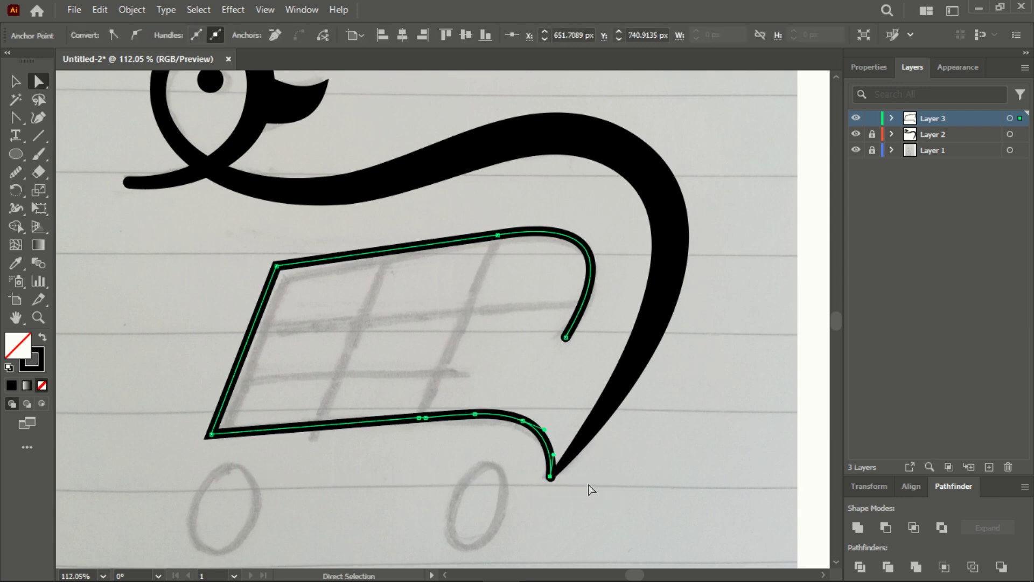
key("Down")
key("Down")
Narrow the cart outline's stroke at its lower end with the Width tool so it tapers into the tail tip.
left_click(38, 318)
left_click_drag(563, 485, 722, 512)
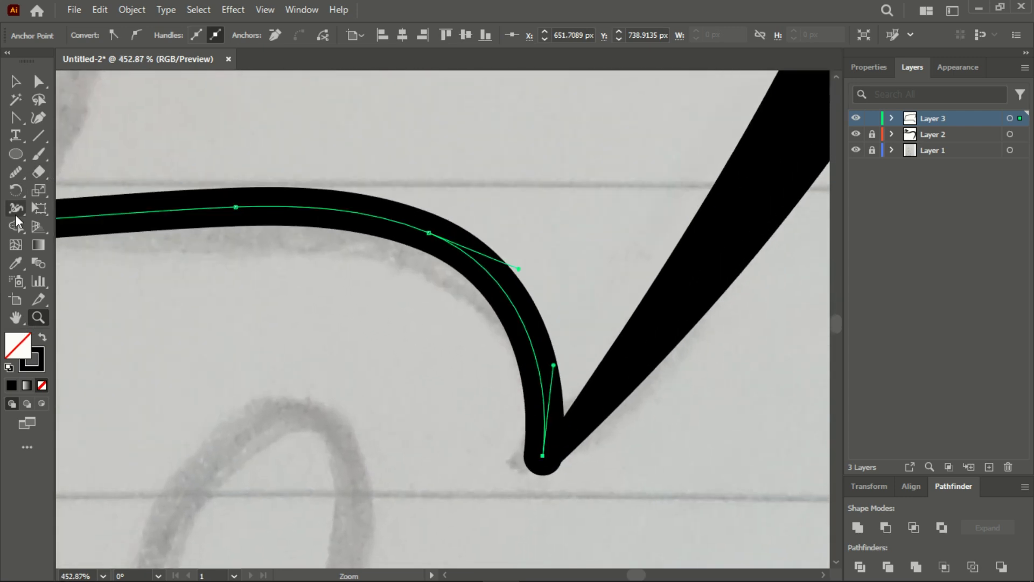
left_click_drag(15, 208, 59, 202)
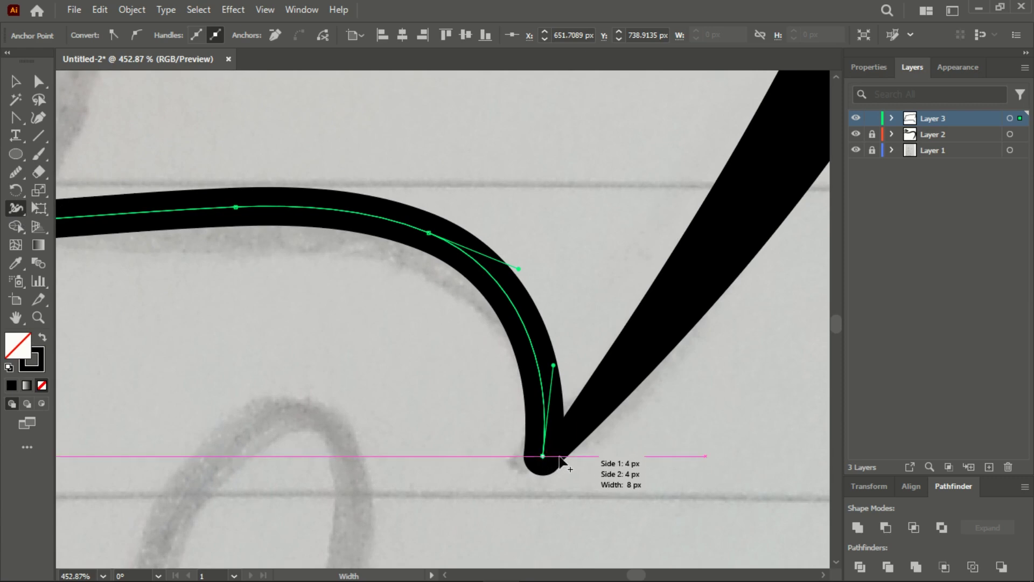
left_click_drag(556, 461, 554, 459)
left_click_drag(553, 457, 552, 458)
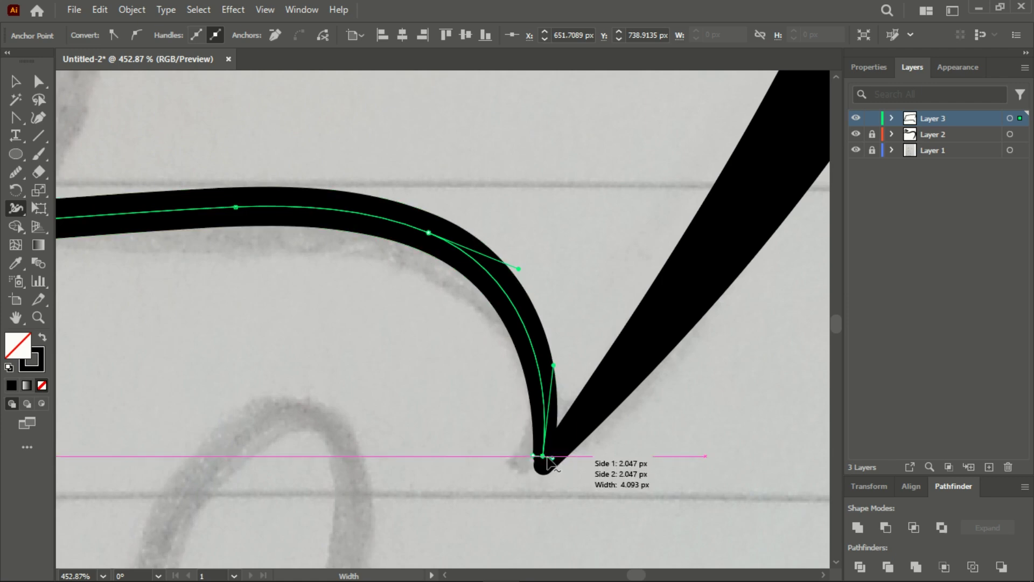
left_click_drag(555, 458, 556, 458)
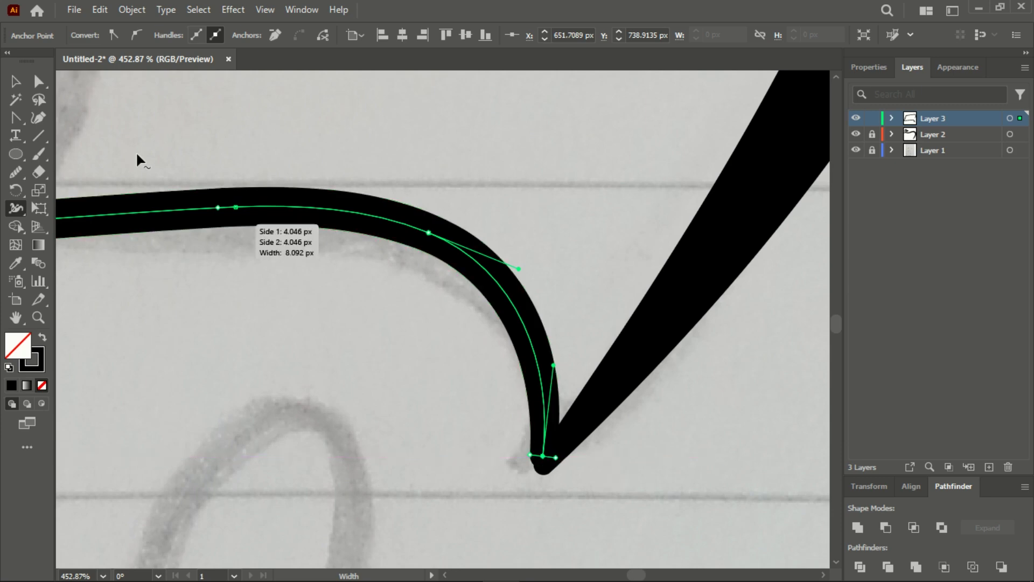
Nudge the lower end anchor down to Y 739.9135 px to blend it with the tail tip, and deselect the path.
left_click(39, 81)
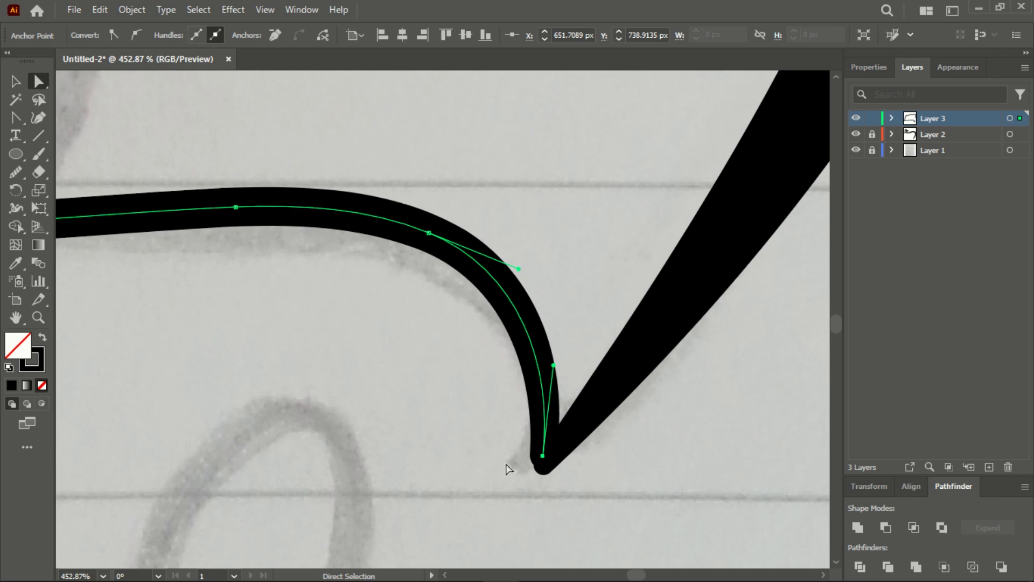
left_click(508, 468)
left_click(543, 455)
key("Right")
key("Right")
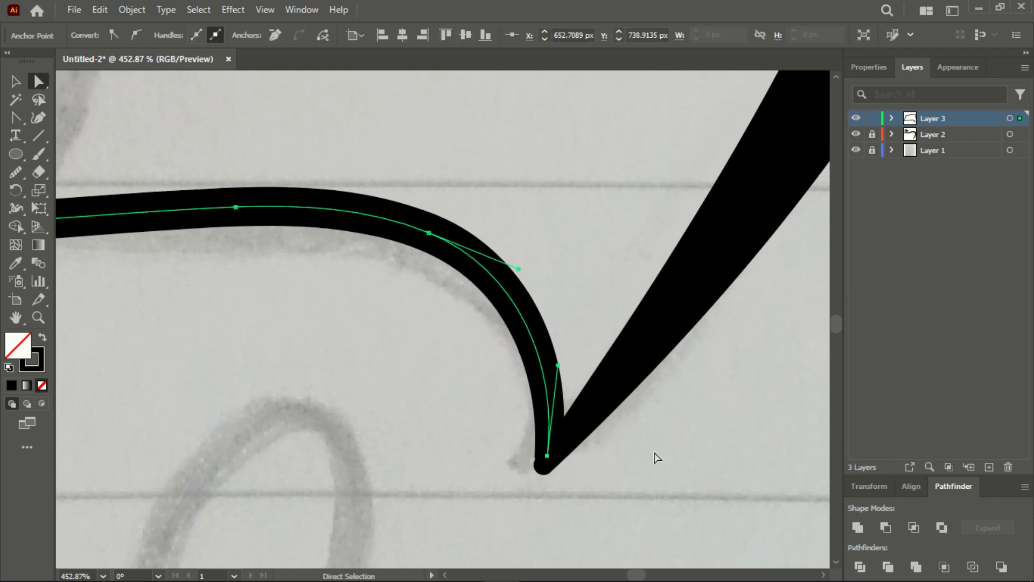
key("Down")
key("Down")
key("Left")
key("Left")
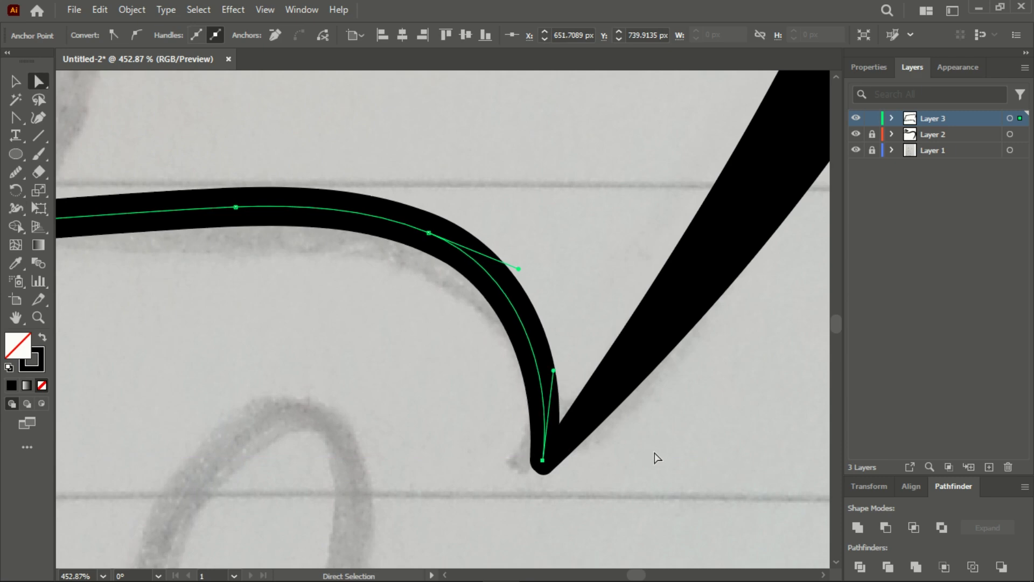
key("Down")
key("Down")
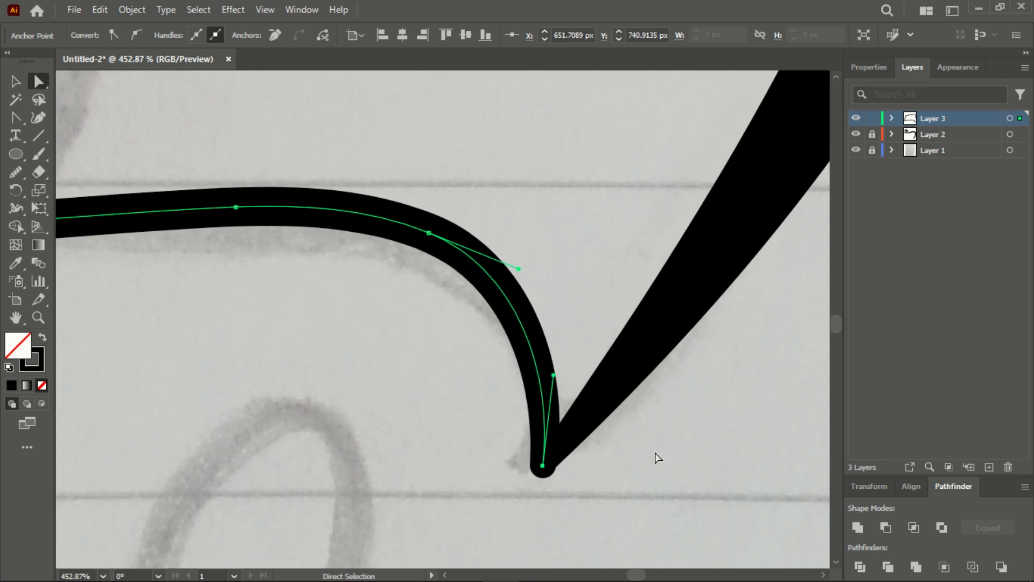
key("Up")
key("Up")
left_click(657, 457)
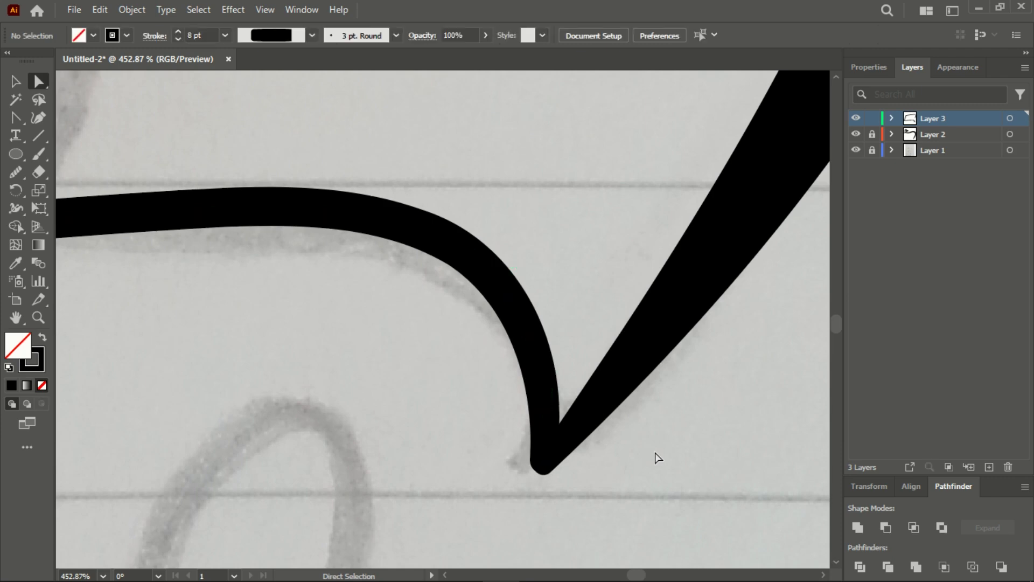
Try to taper the cart outline's upper hook with the Width tool by narrowing its free end and widening the bend.
left_click(37, 317)
scroll(376, 339, "down", 5)
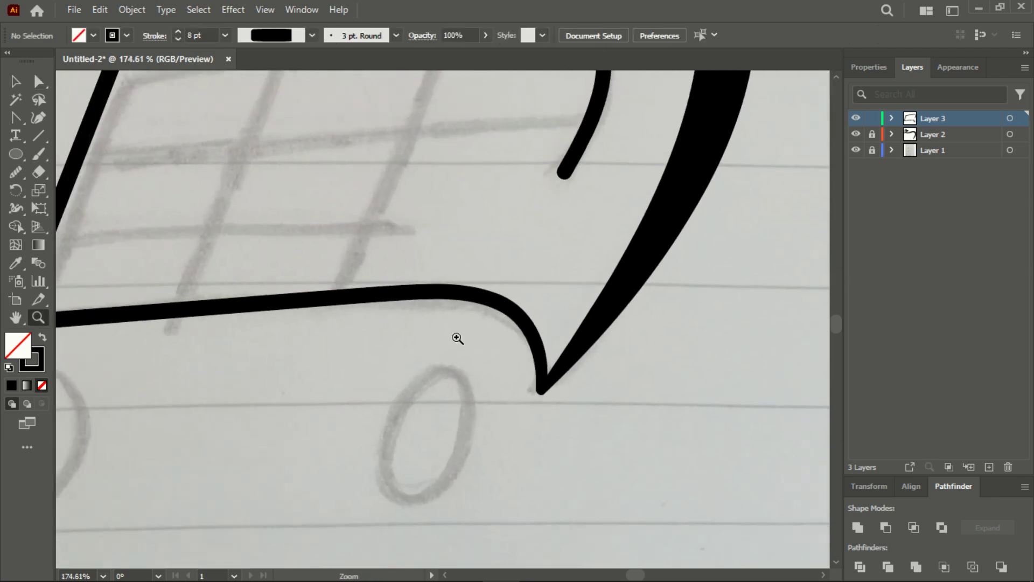
scroll(454, 340, "up", 2)
scroll(456, 338, "down", 2)
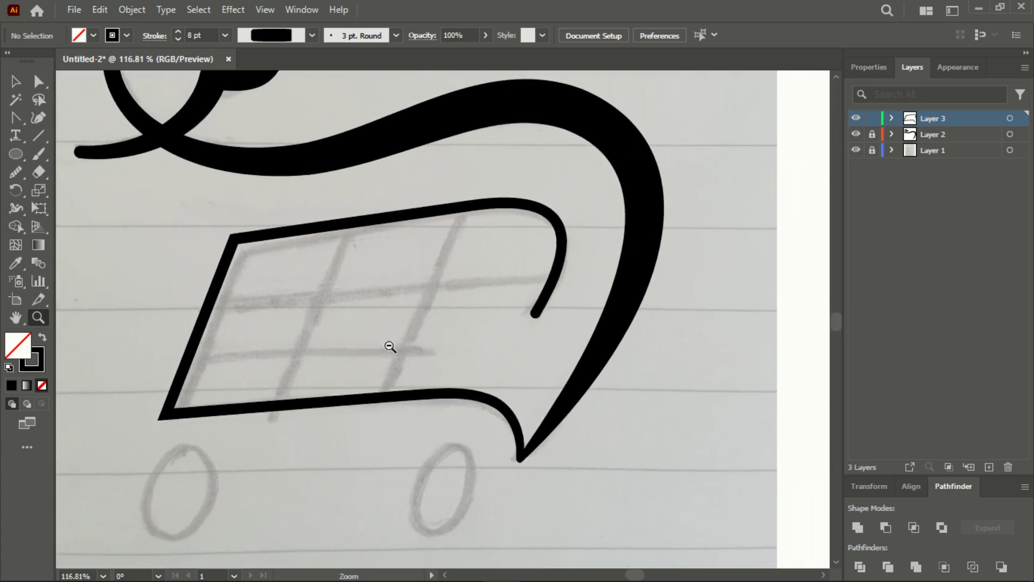
scroll(598, 366, "up", 3)
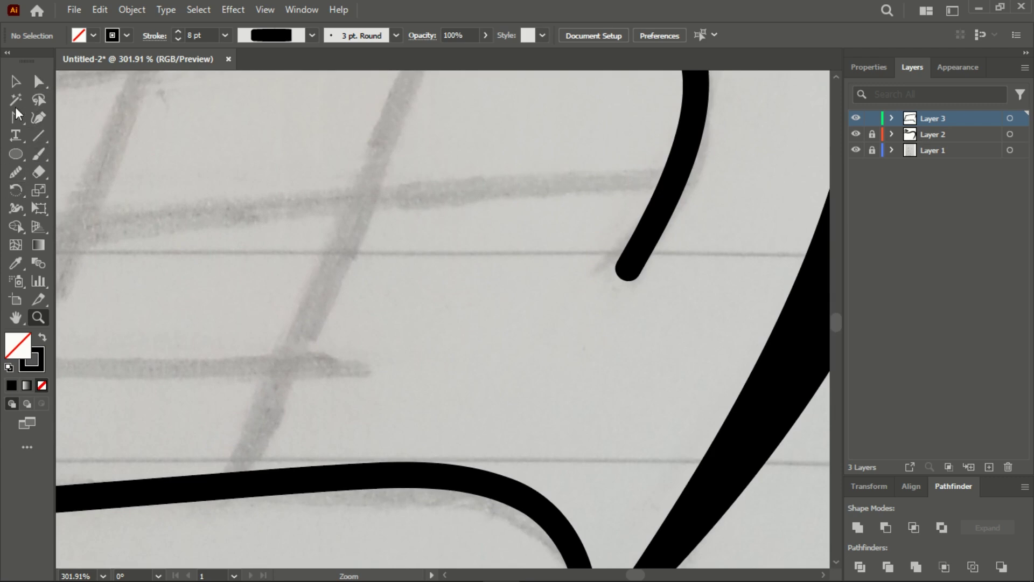
left_click(15, 81)
left_click_drag(659, 244, 660, 246)
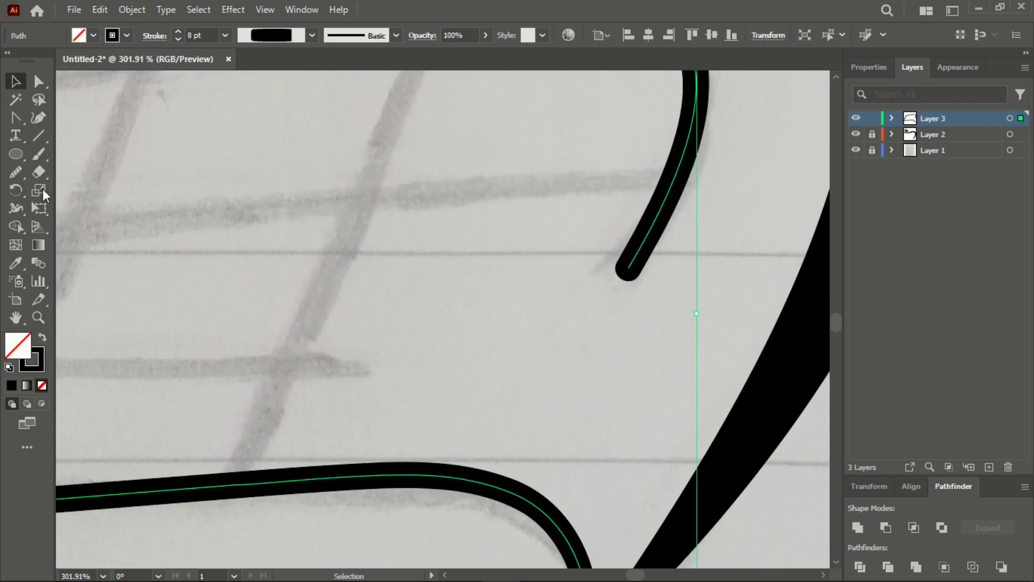
left_click_drag(20, 204, 91, 211)
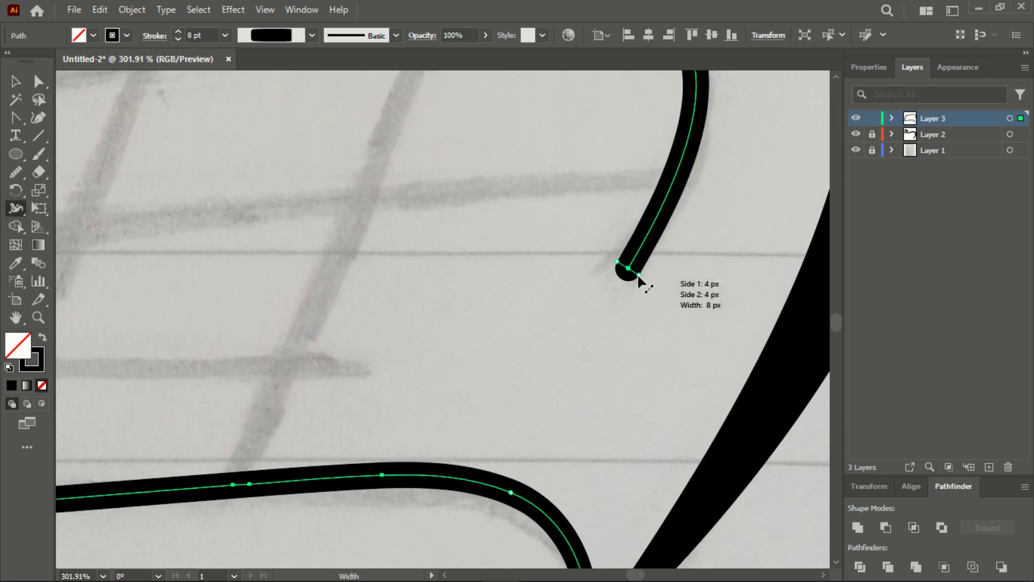
left_click_drag(638, 274, 633, 274)
scroll(719, 256, "up", 6)
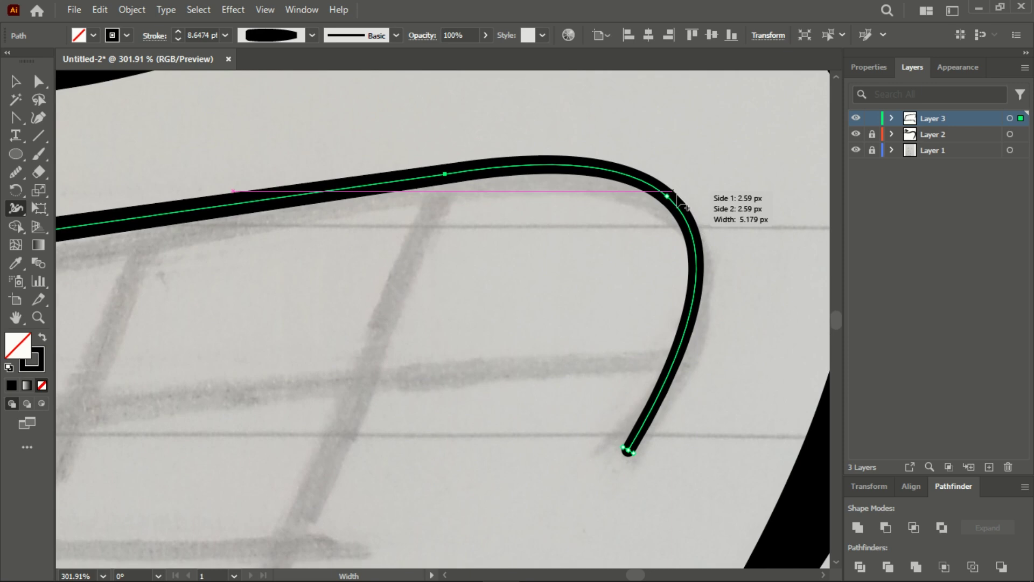
mouse_move(672, 195)
left_mouse_down()
mouse_move(682, 199)
mouse_move(686, 184)
mouse_move(639, 216)
left_mouse_up()
Undo both Width tool changes on the upper hook and deselect the cart outline.
left_click(38, 318)
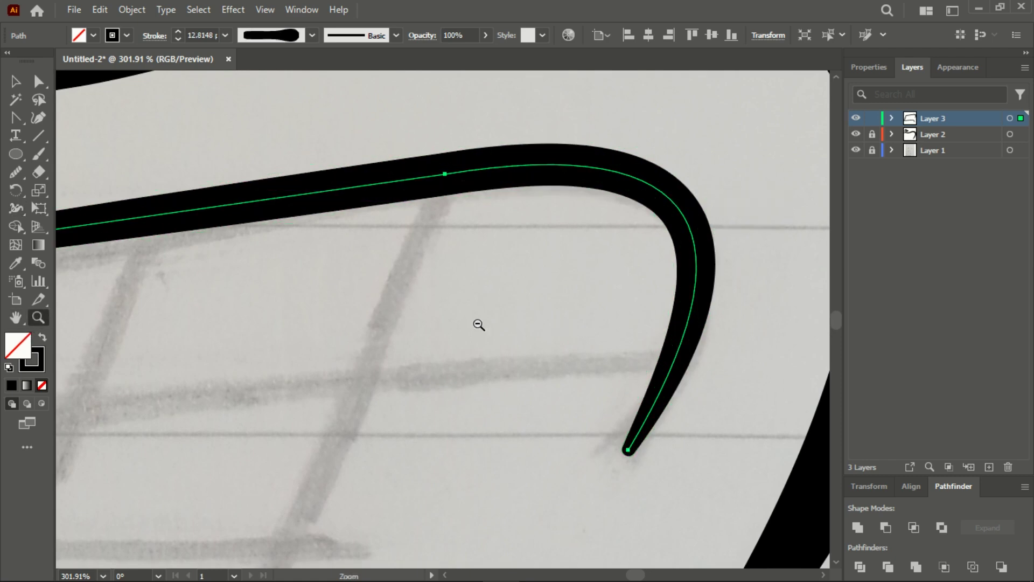
mouse_move(475, 323)
left_mouse_down()
mouse_move(428, 325)
mouse_move(561, 353)
left_mouse_up()
left_click(659, 292, "ctrl")
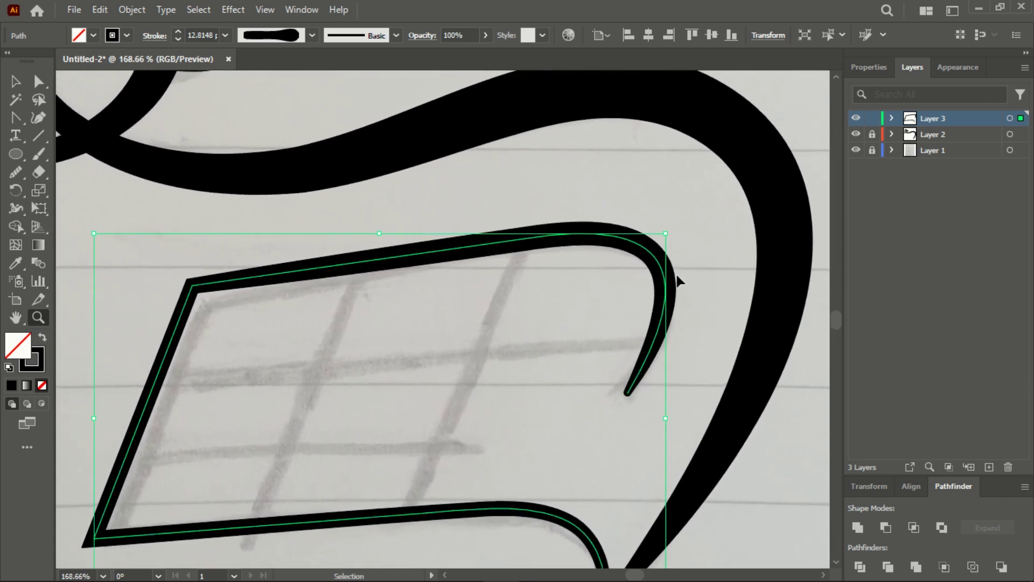
key("ctrl+z")
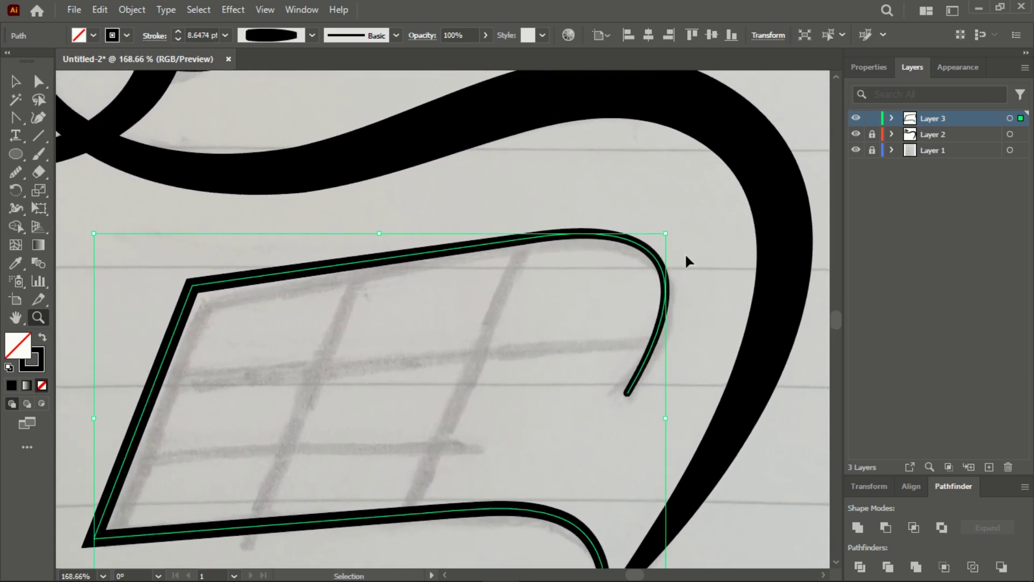
key("ctrl+z")
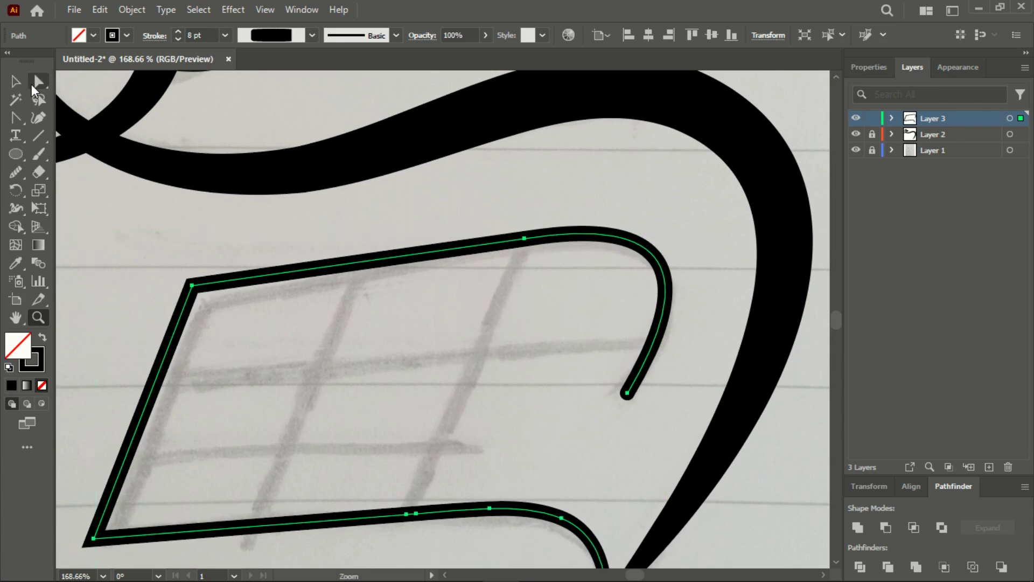
left_click(15, 81)
left_click(700, 296)
Try a width profile tapered at both ends on the cart outline, undo it, and deselect the outline.
scroll(573, 425, "down", 4)
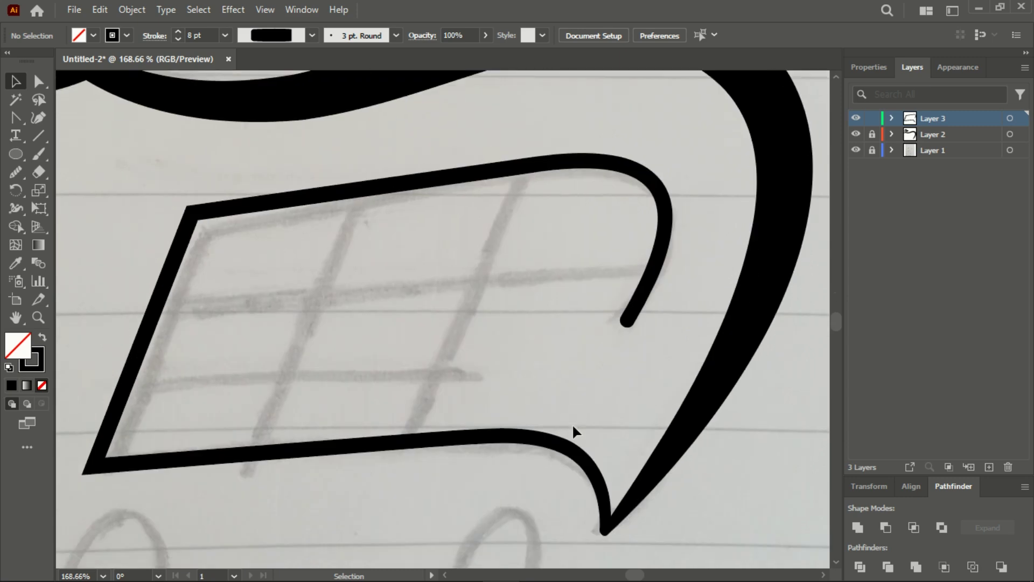
left_click_drag(591, 265, 646, 310)
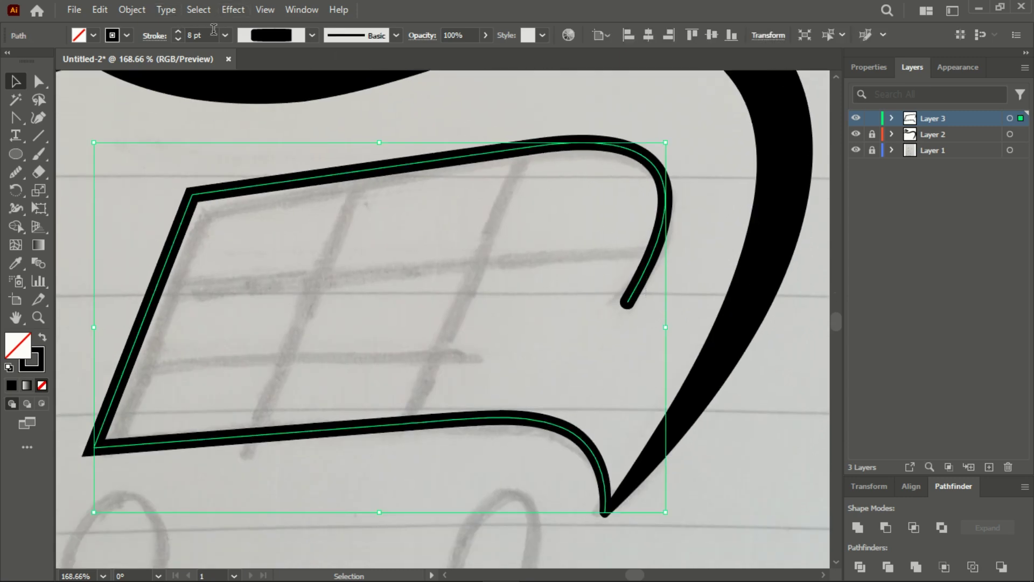
left_click(314, 37)
left_click(266, 83)
key("ctrl+z")
key("ctrl+z")
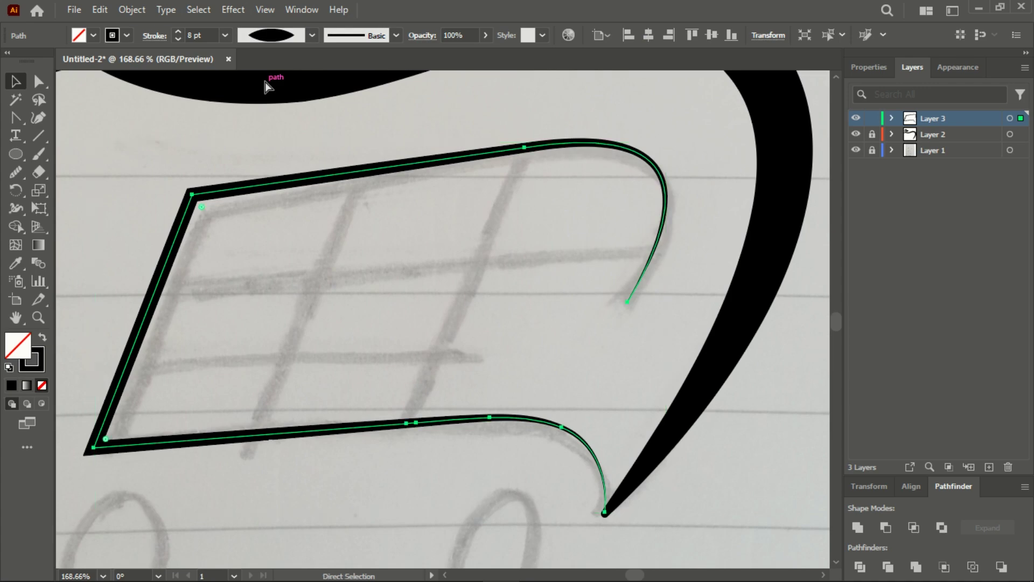
left_click(662, 122)
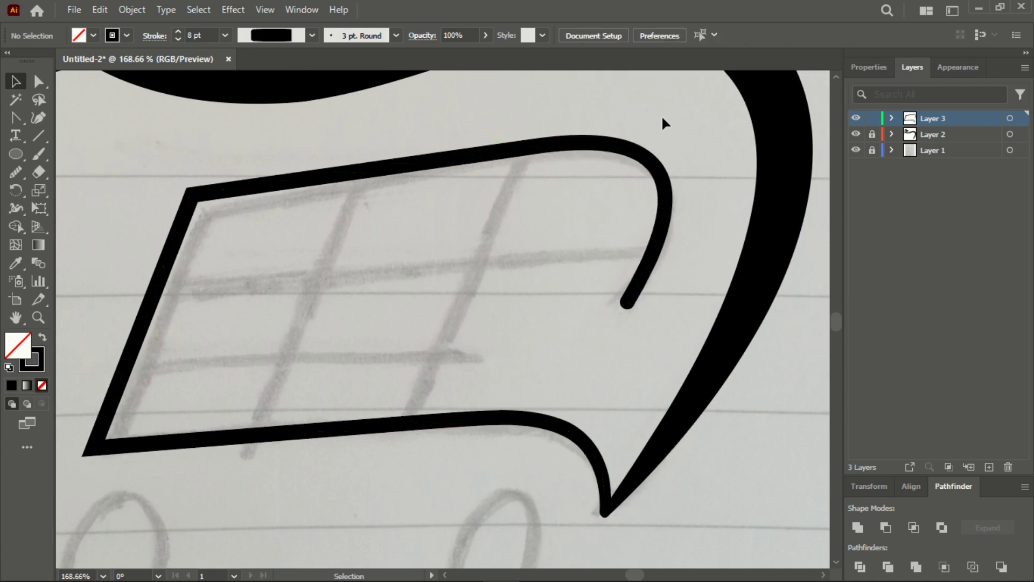
Draw a rectangle about 280 by 155 px from the cart outline's upper corner across the basket area.
left_click(37, 317)
mouse_move(409, 318)
left_mouse_down()
mouse_move(330, 316)
mouse_move(430, 351)
left_mouse_up()
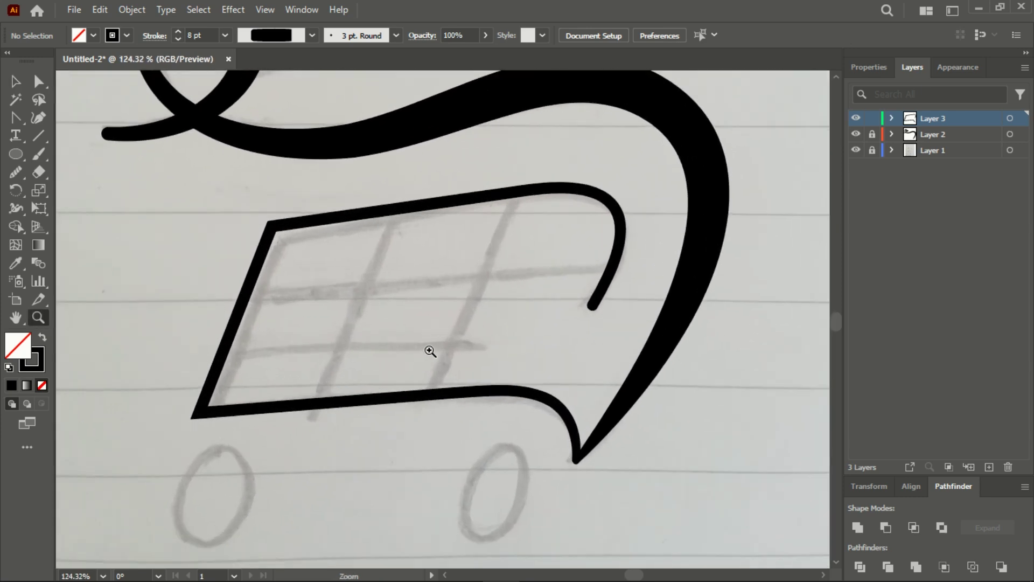
scroll(430, 352, "up", 2)
left_click_drag(16, 154, 61, 156)
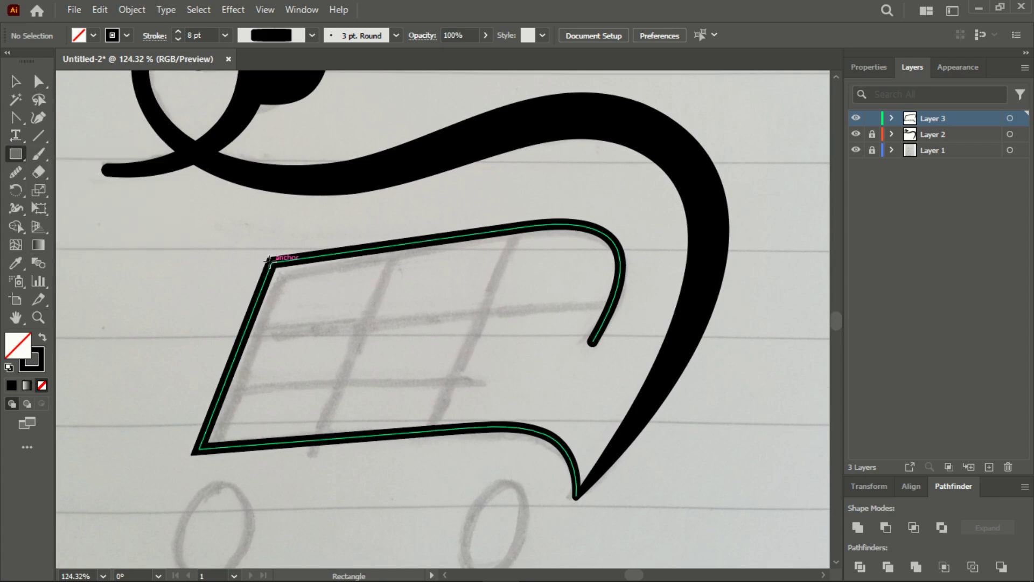
left_click_drag(272, 263, 638, 465)
left_click(15, 81)
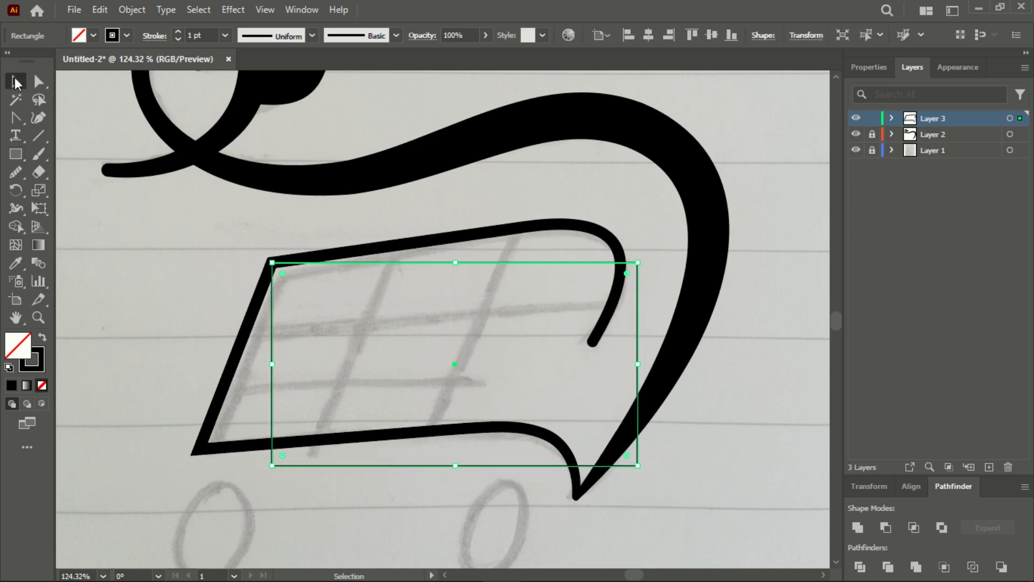
Split the rectangle over the basket area into a grid of three rows and three columns.
left_click(136, 10)
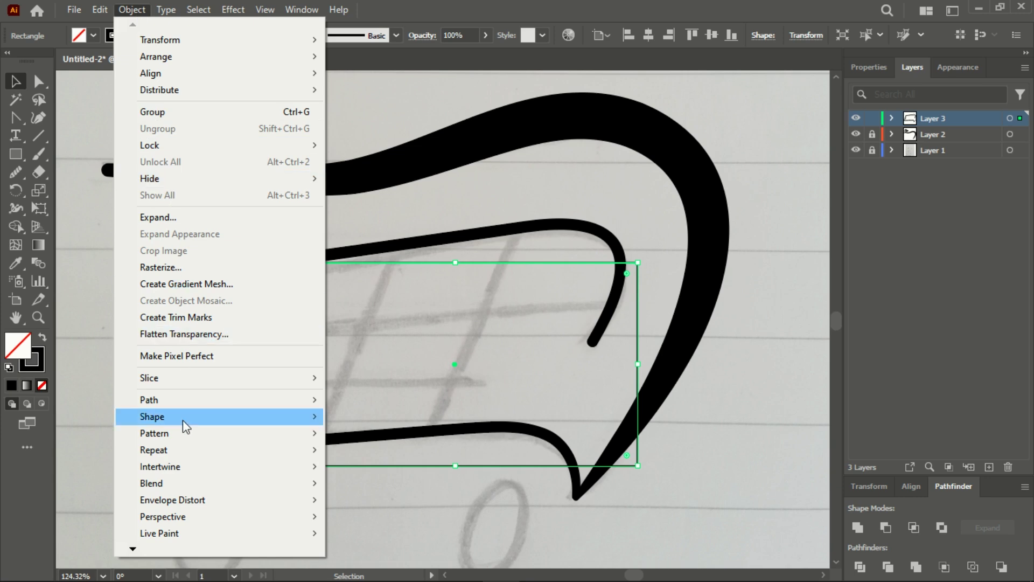
mouse_move(189, 399)
left_click(417, 377)
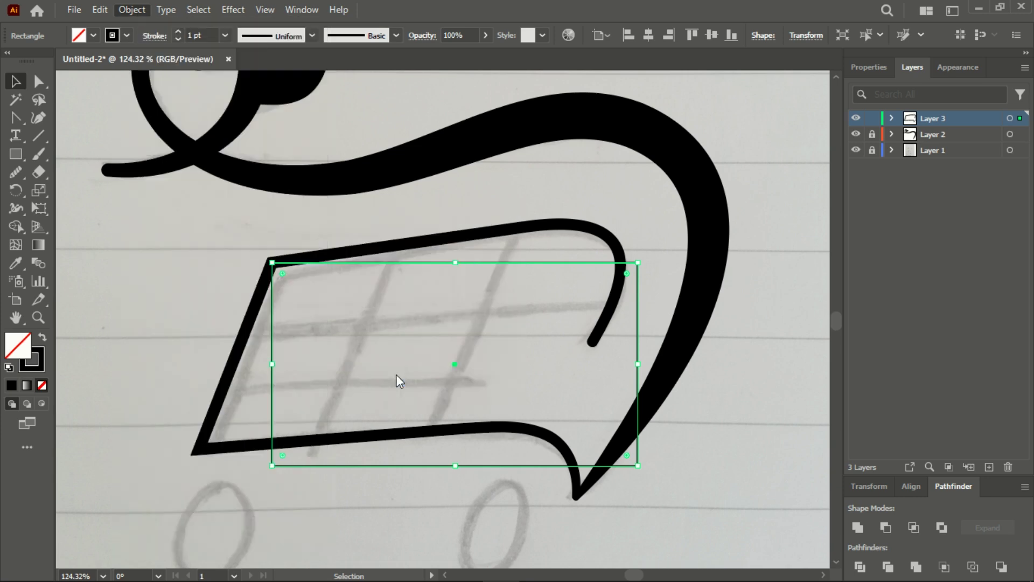
left_click(620, 403)
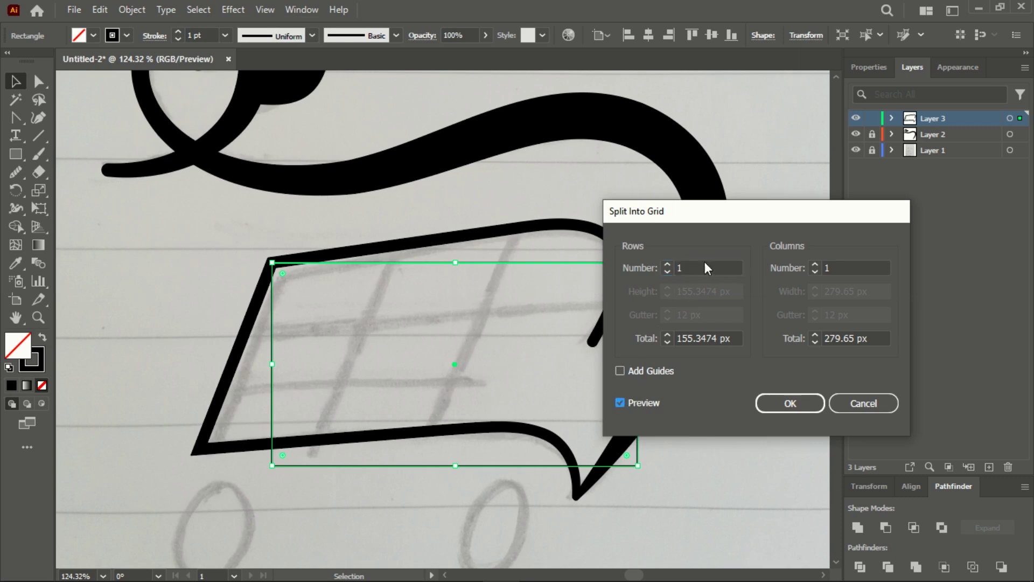
left_click_drag(713, 217, 801, 189)
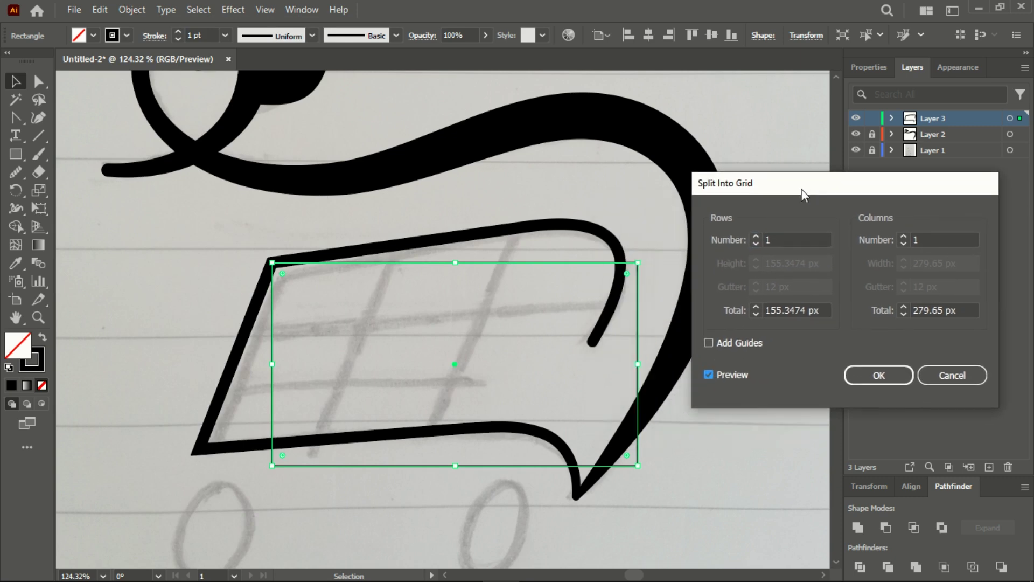
left_click(755, 237)
left_click(755, 236)
left_click(903, 236)
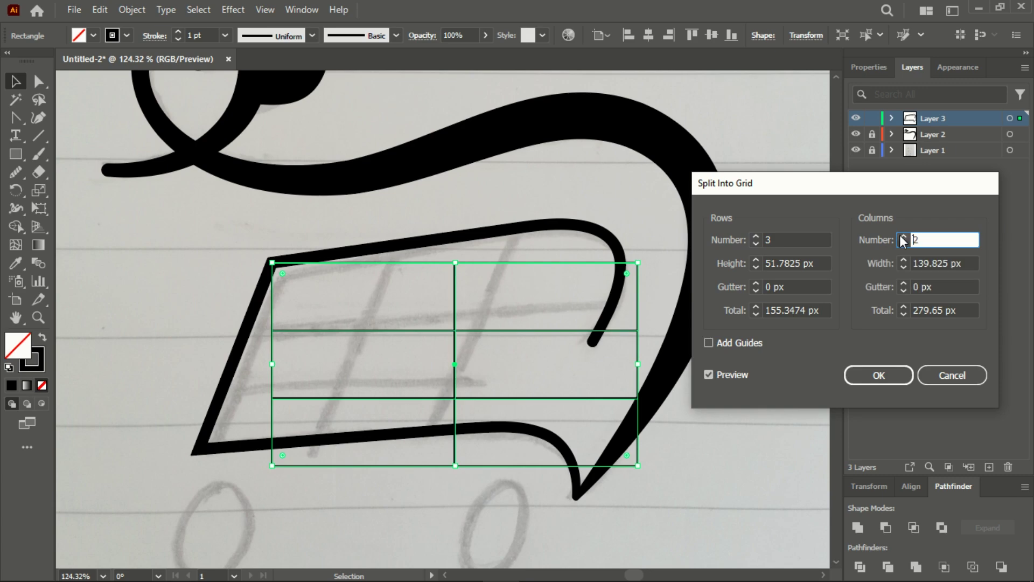
left_click(904, 236)
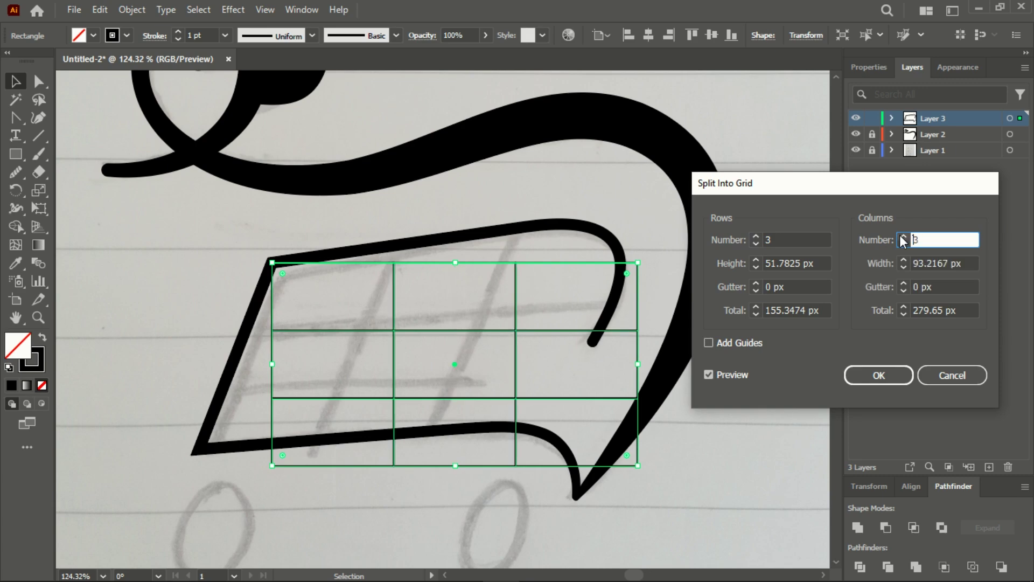
left_click(894, 373)
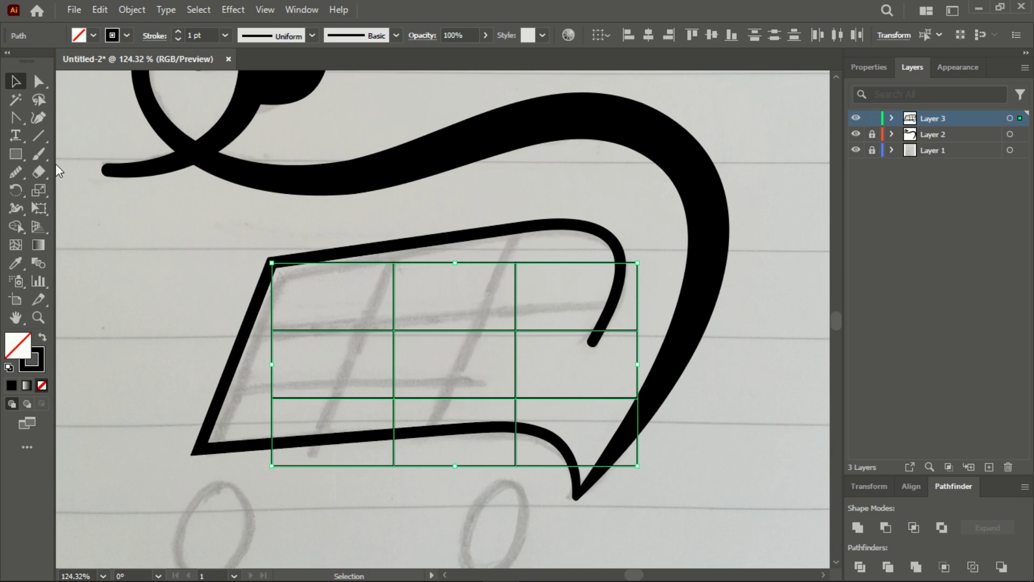
Free-distort the grid's corners so its slanted side, upper edge and lower edge follow the cart outline.
left_click_drag(40, 204, 79, 205)
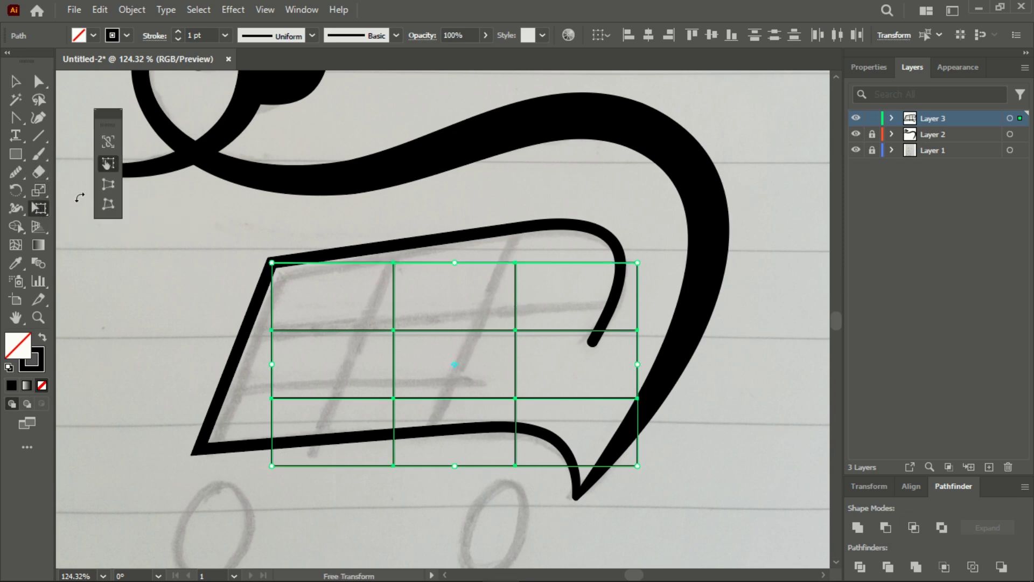
left_click(108, 204)
mouse_move(272, 263)
left_mouse_down()
mouse_move(299, 274)
mouse_move(272, 263)
left_mouse_up()
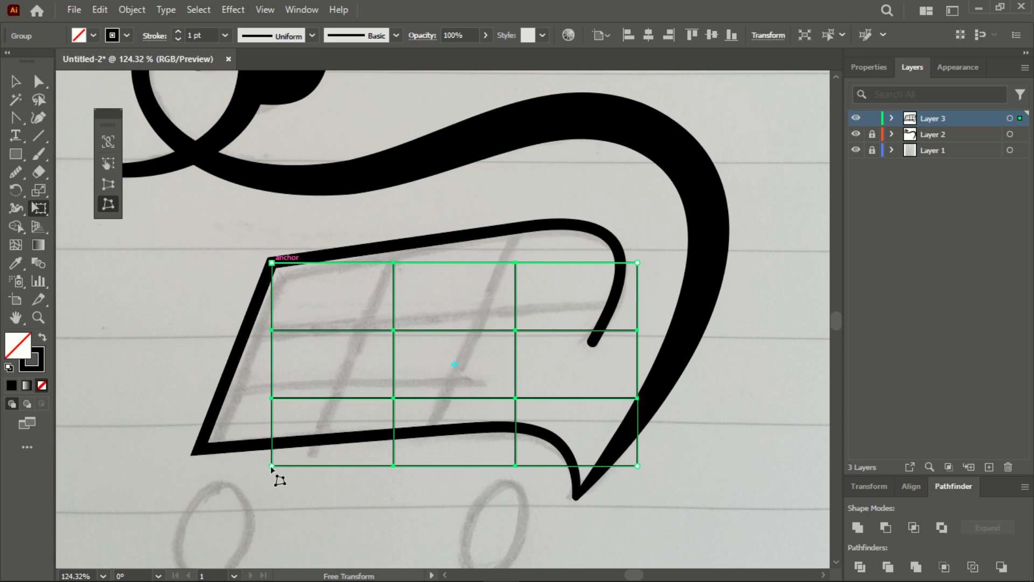
left_click_drag(271, 466, 199, 449)
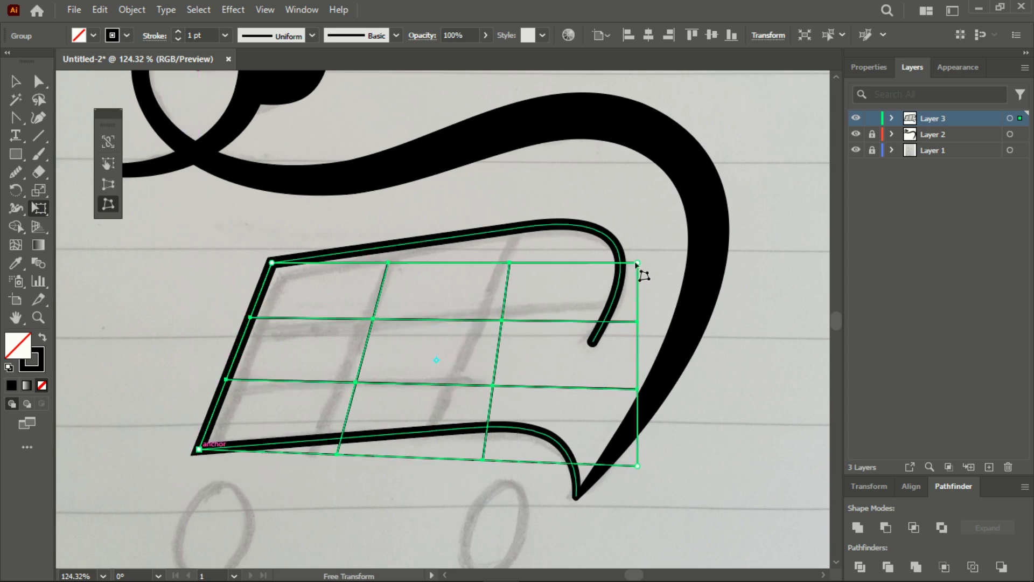
left_click_drag(637, 263, 651, 208)
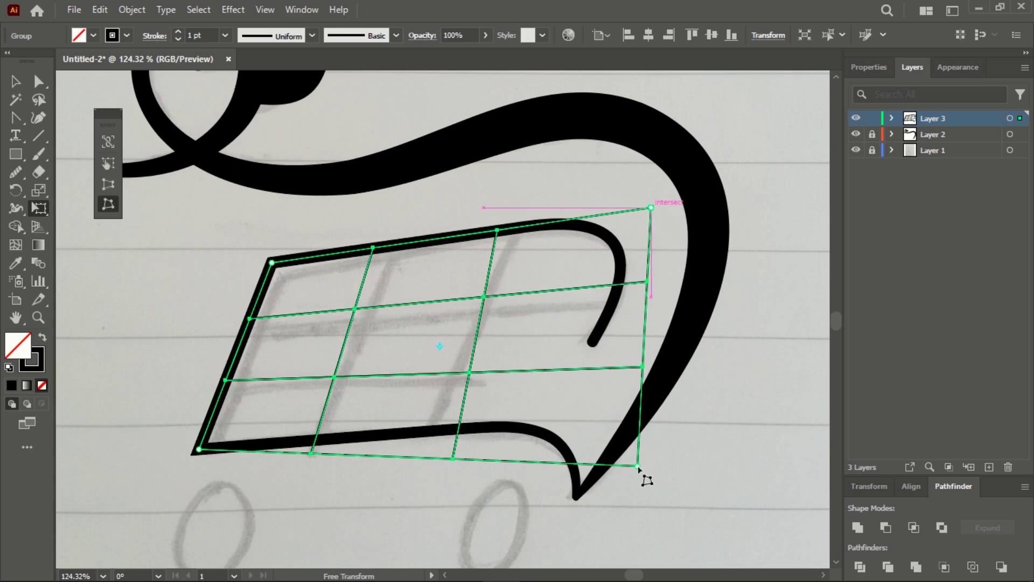
left_click_drag(642, 467, 517, 438)
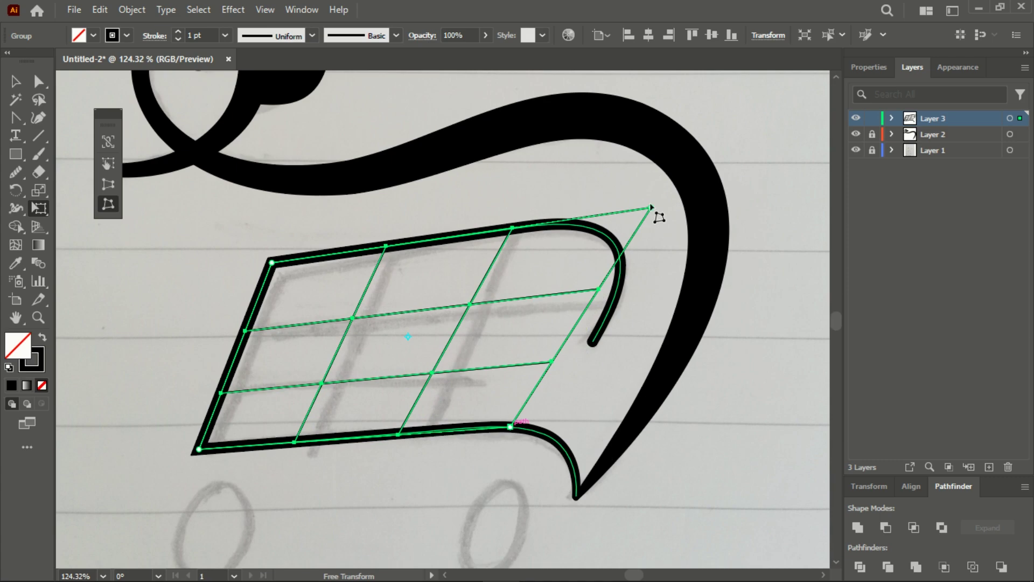
Pull the grid's two free-side corners outward beyond the cart's hook, making it about 376 by 189 px, and deselect it.
left_click_drag(652, 209, 691, 203)
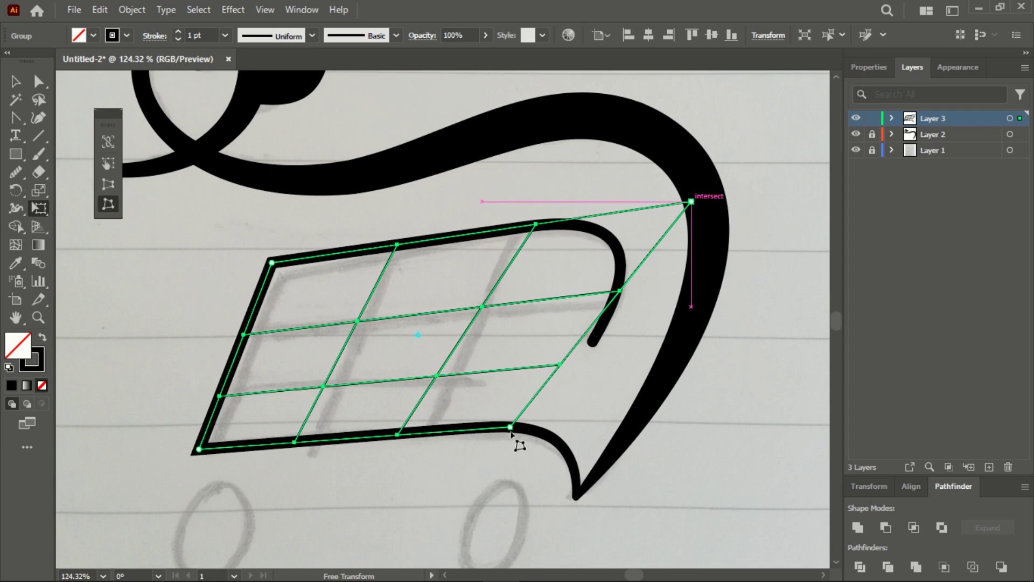
left_click_drag(510, 428, 590, 418)
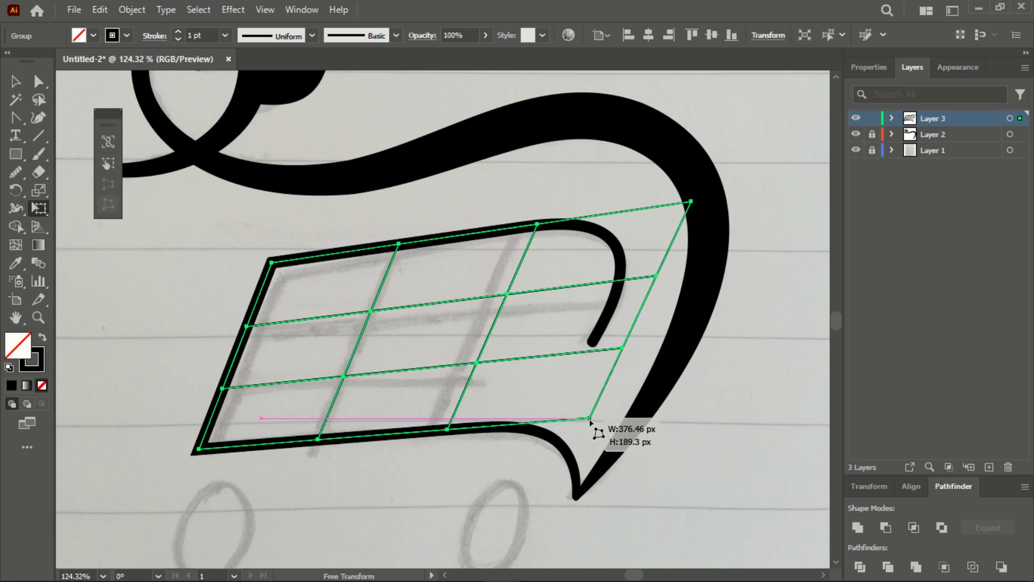
left_click_drag(590, 418, 590, 418)
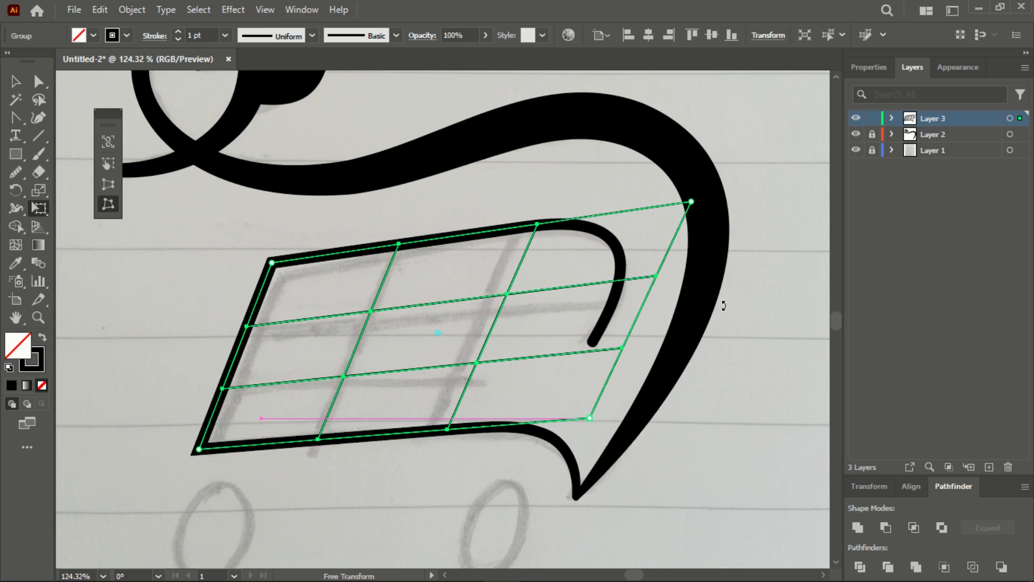
left_click(15, 81)
left_click(172, 262)
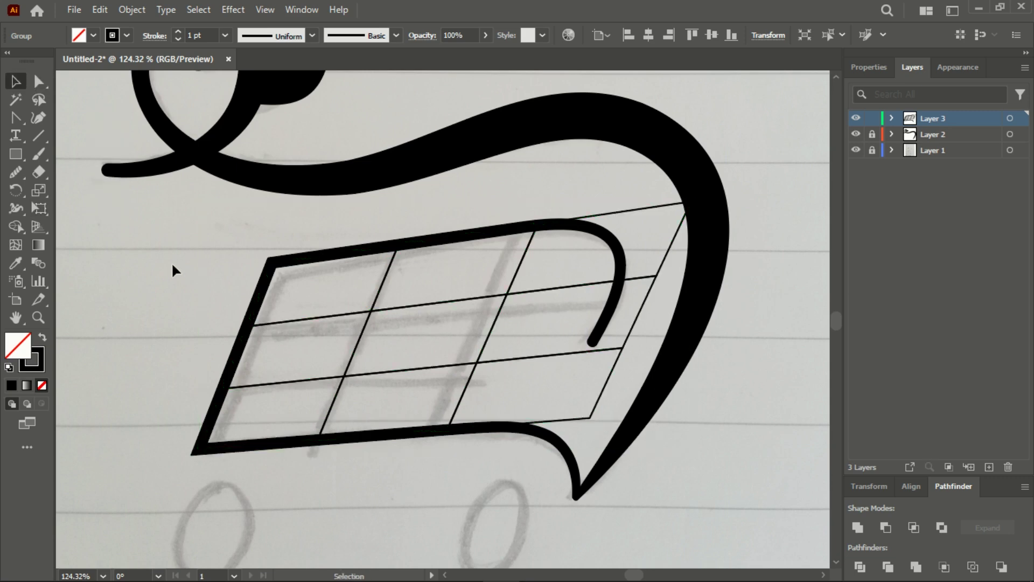
Set the stroke weight of the basket grid to 5 pt.
left_click(369, 311)
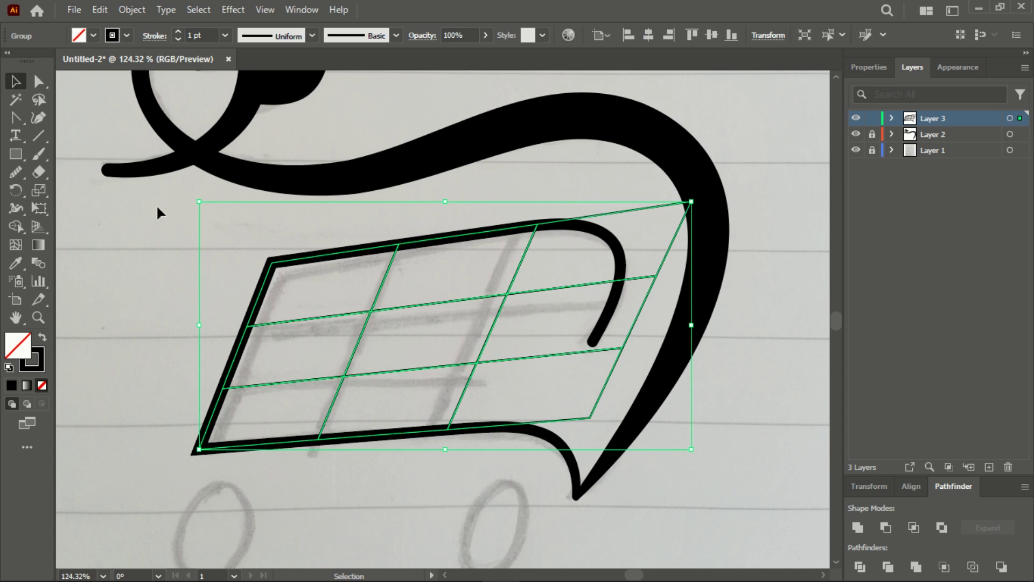
left_click(178, 32)
left_click(178, 32)
left_click(178, 32)
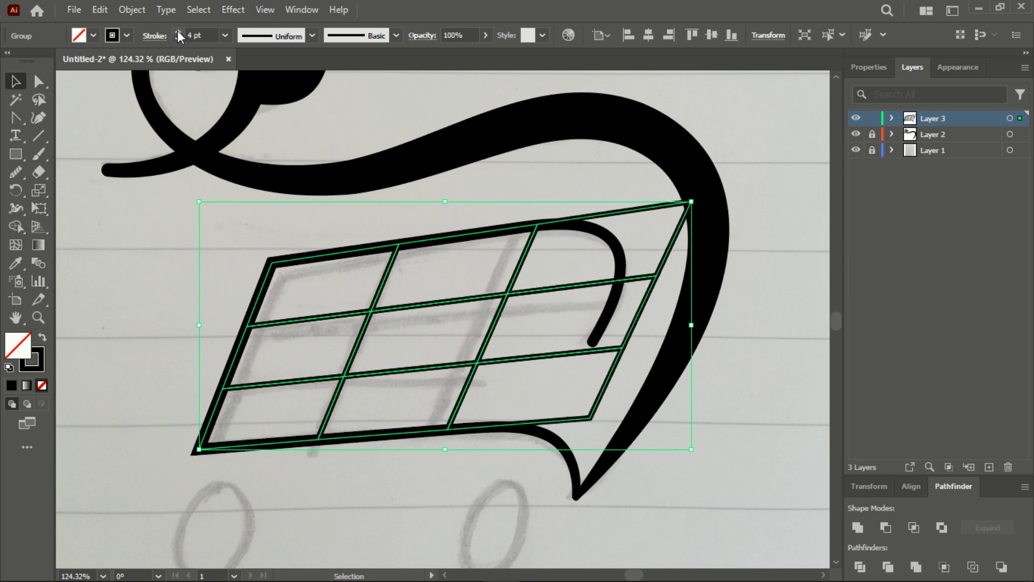
left_click(178, 32)
left_click(177, 32)
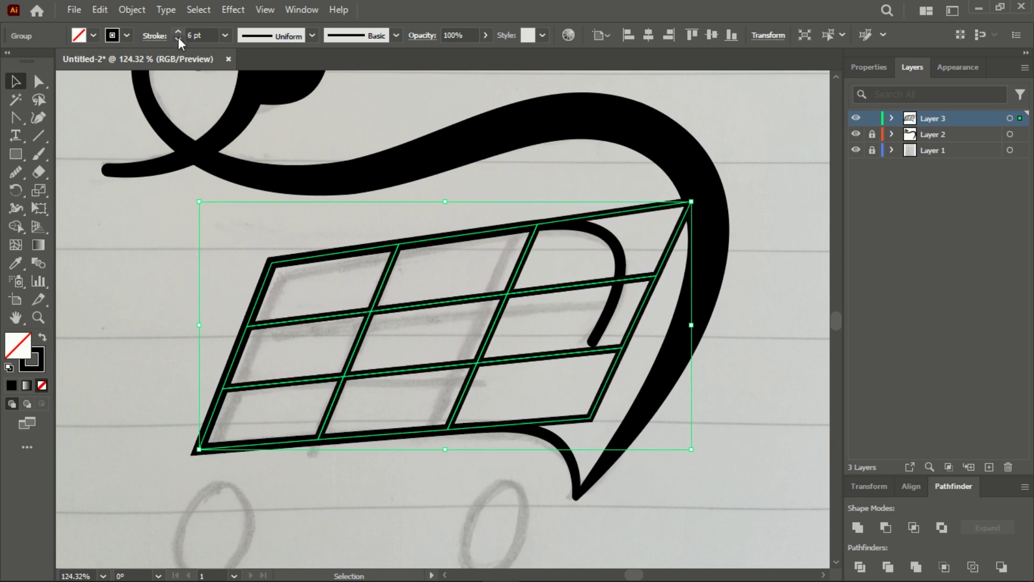
left_click(177, 38)
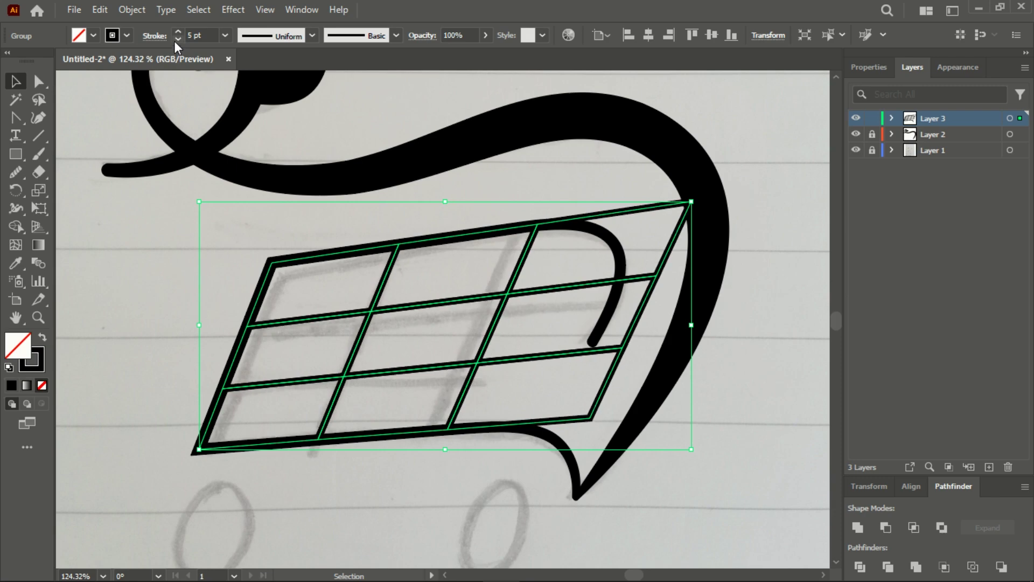
Remove the grid parts beyond the cart's hook and the open lower corner cell with the Shape Builder, and deselect everything.
left_click_drag(151, 246, 441, 469)
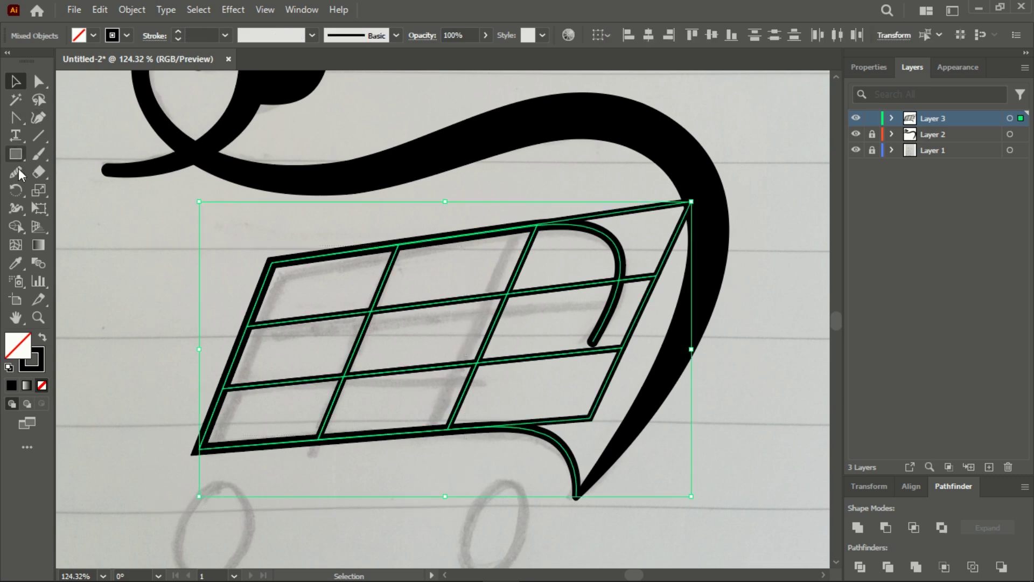
left_click_drag(17, 226, 76, 230)
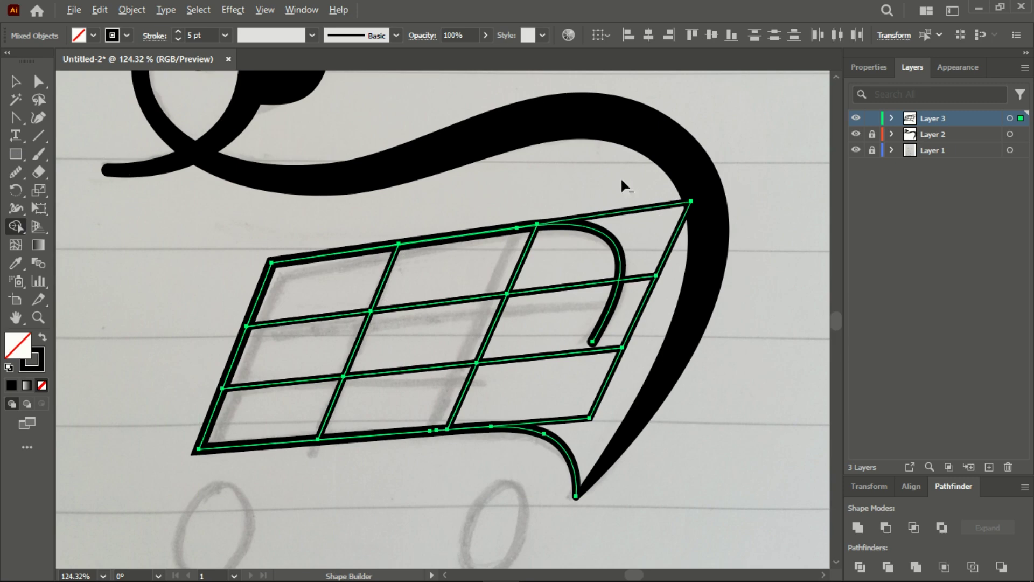
left_click(665, 250, "alt")
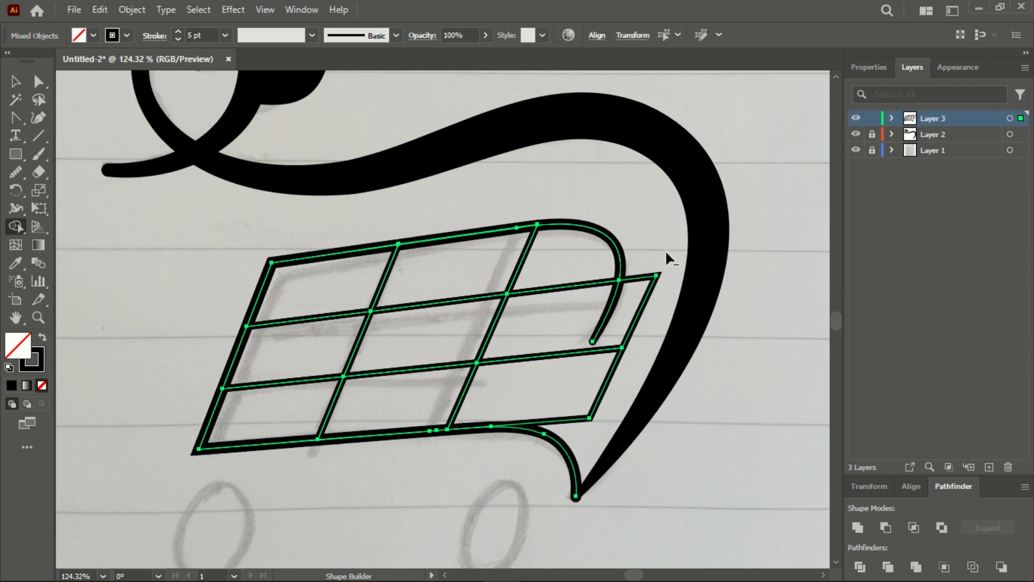
left_click(647, 311, "alt")
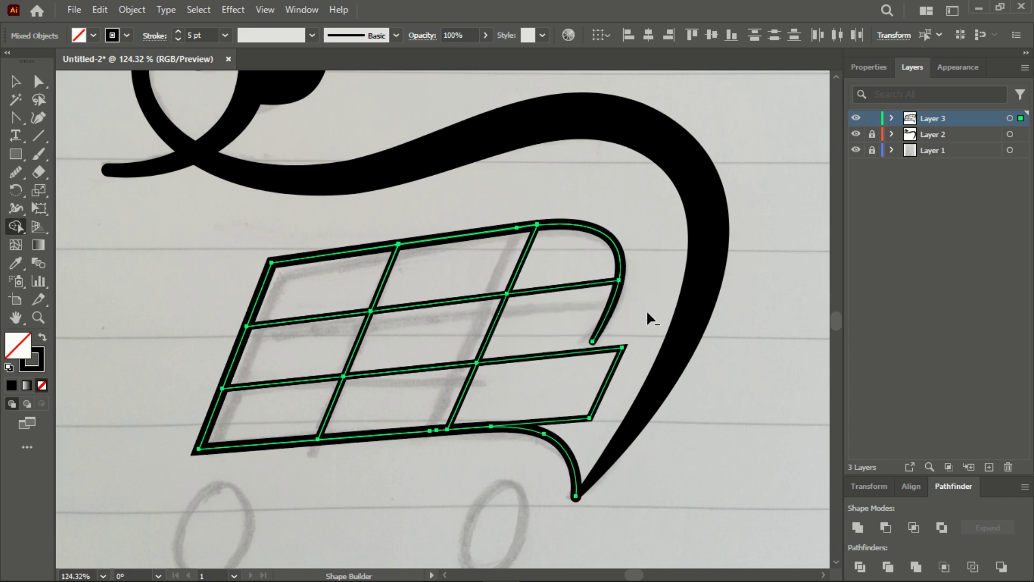
left_click(610, 366, "alt")
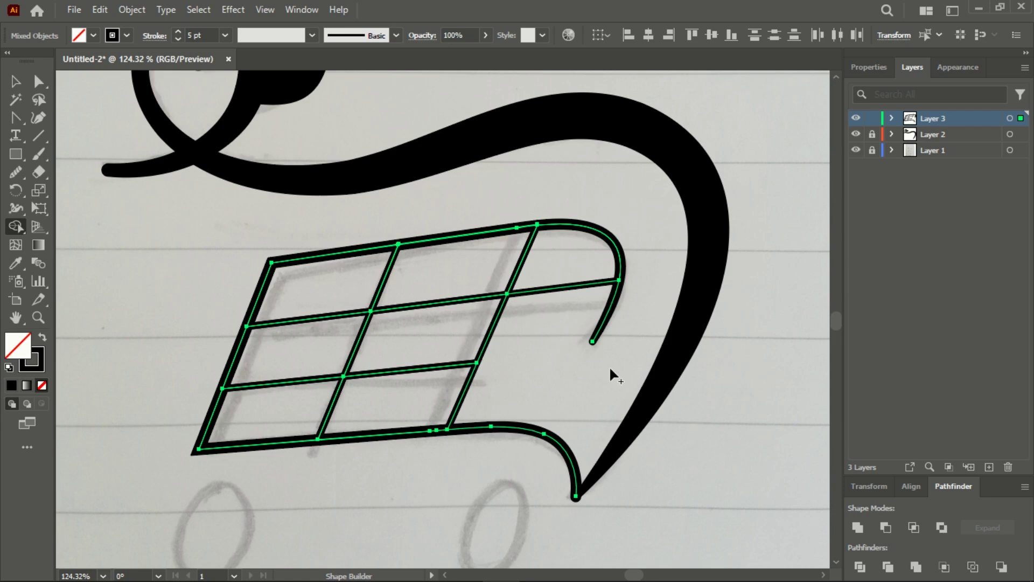
key("ctrl+z")
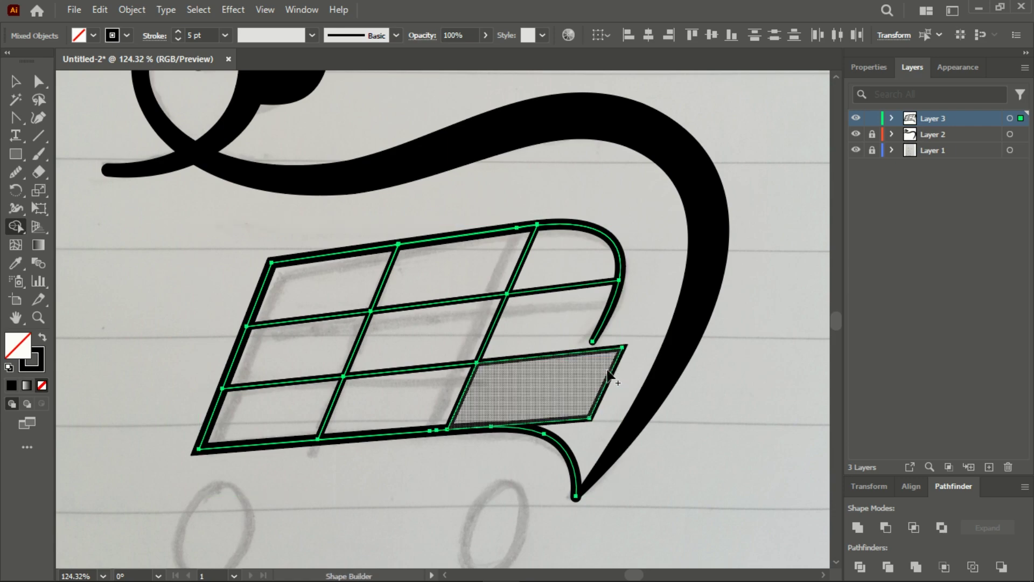
left_click(605, 380, "alt")
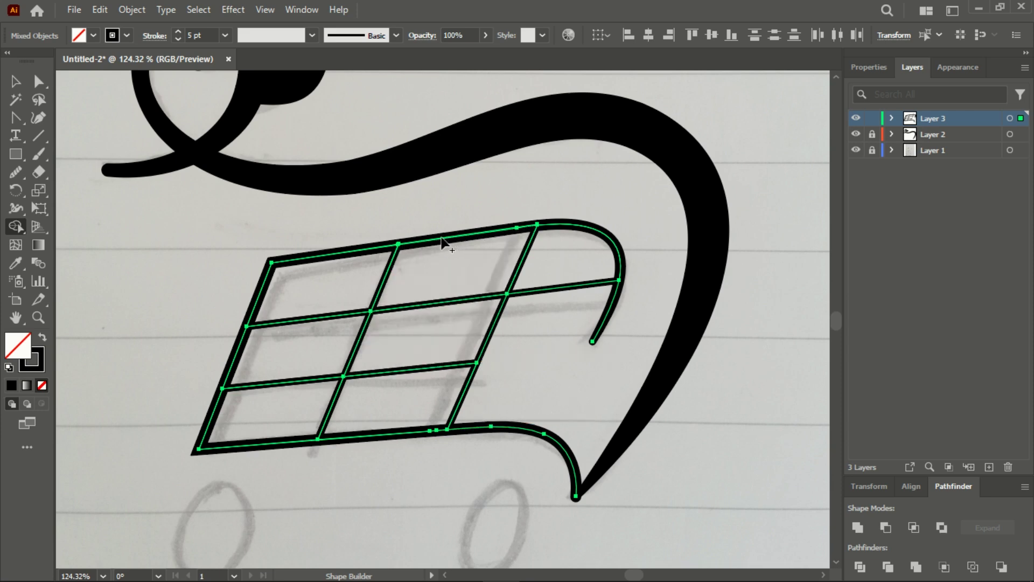
key("v")
left_click(589, 195)
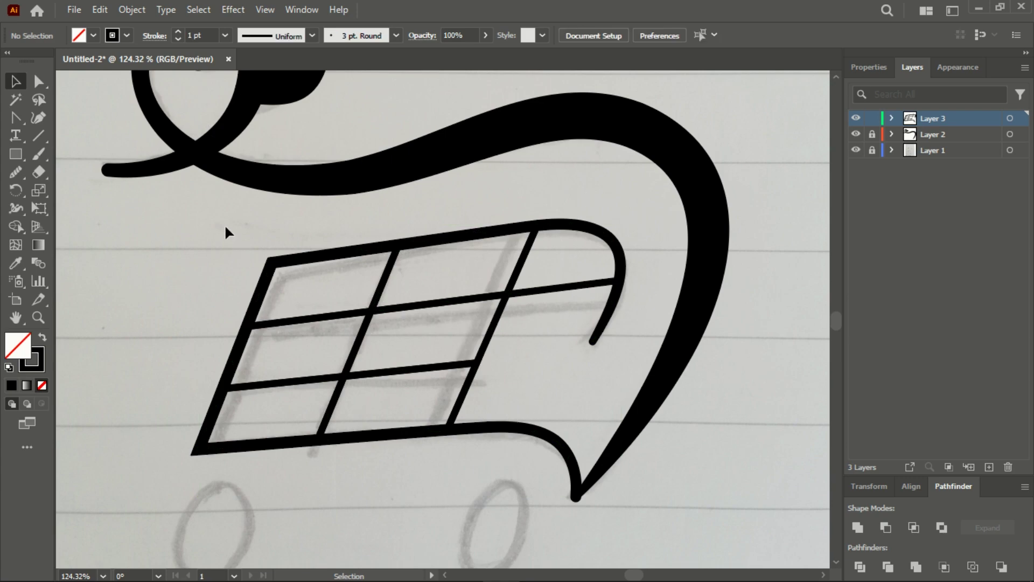
Select the cart outline and grid, expand their appearance, and expand the fills and strokes into shapes.
left_click_drag(412, 405, 457, 436)
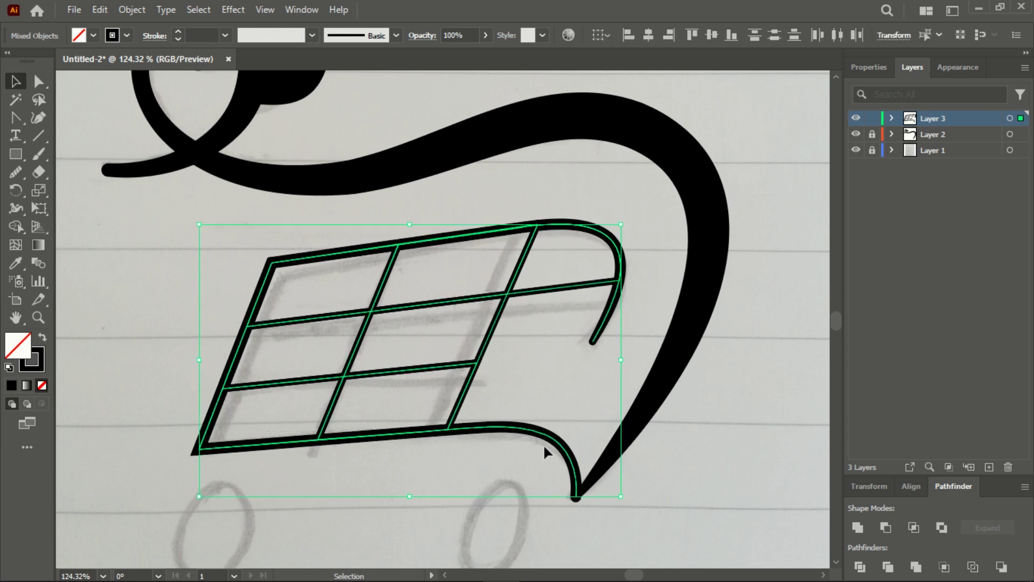
left_click(132, 9)
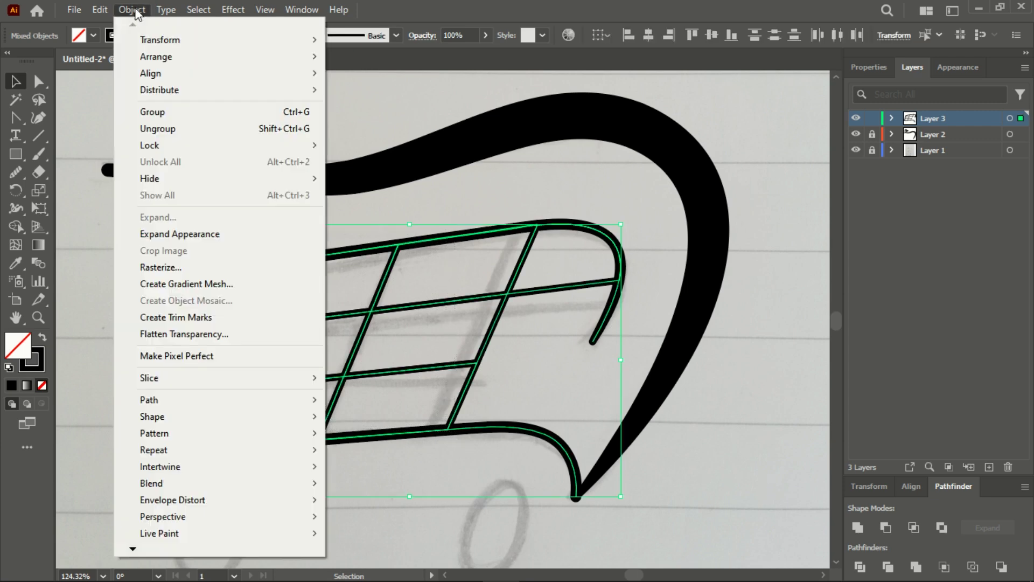
left_click(221, 237)
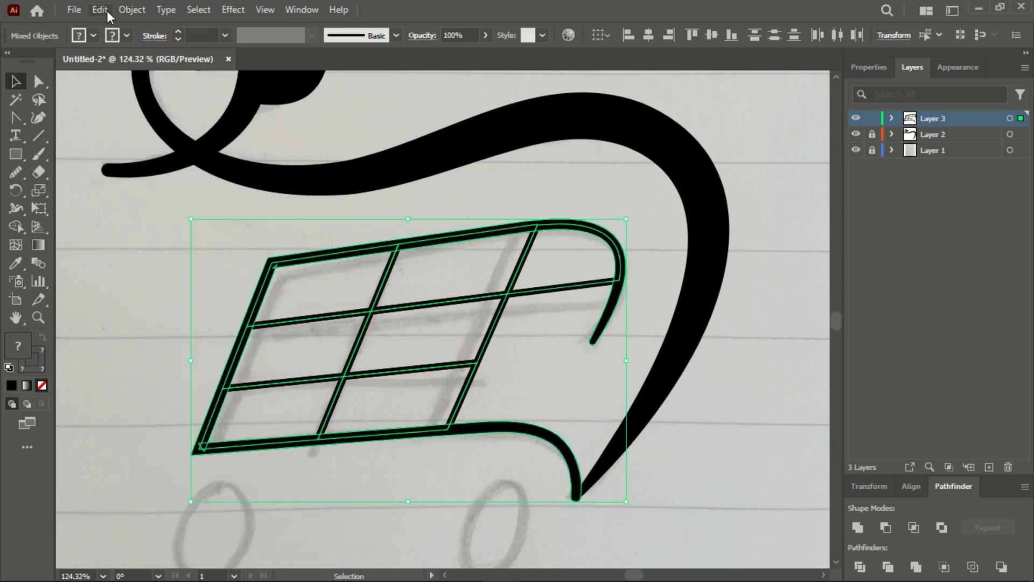
left_click(132, 9)
left_click(177, 219)
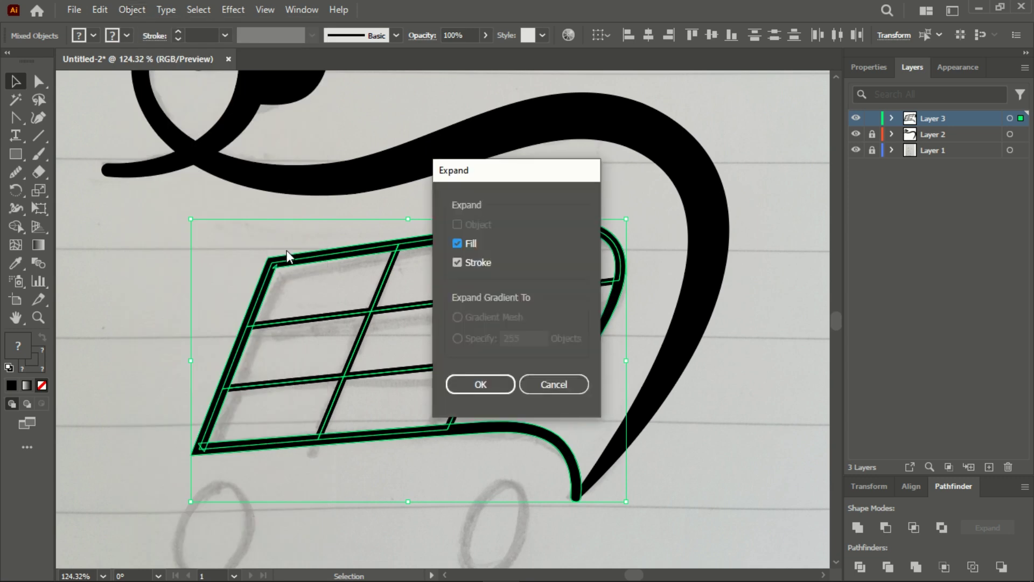
left_click(479, 384)
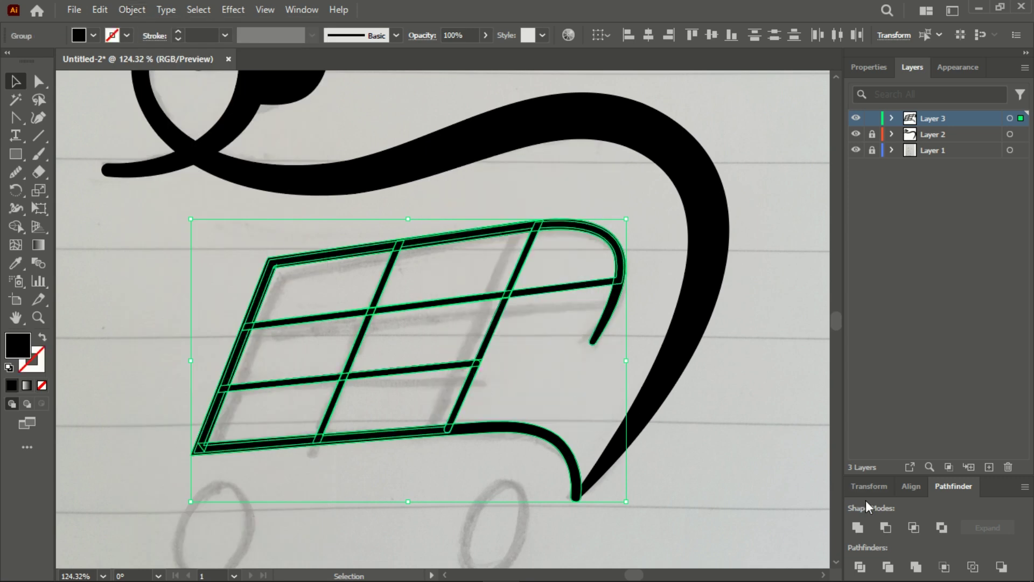
Unite the expanded cart outline and grid into one shape with Pathfinder, and deselect it.
left_click(292, 9)
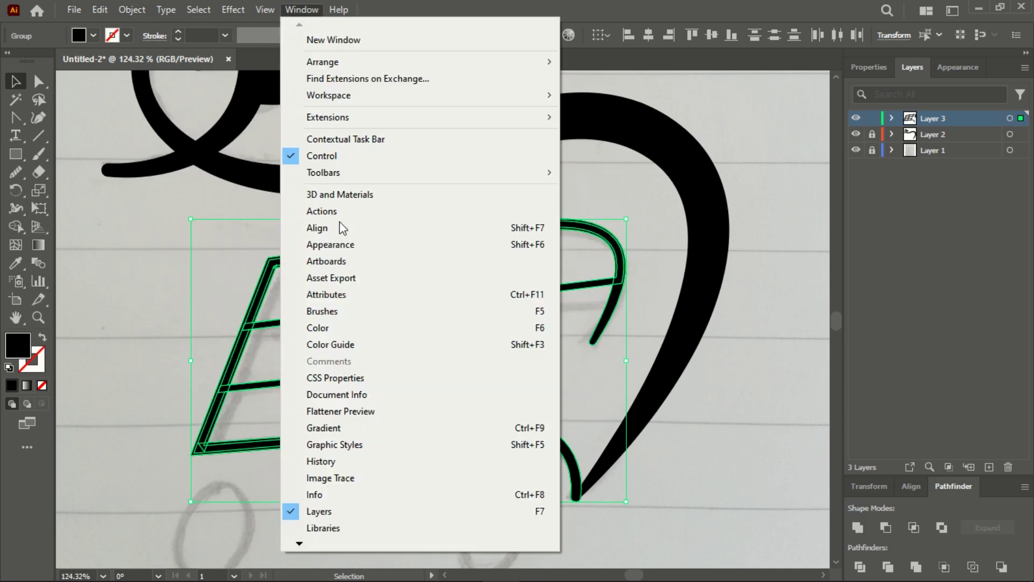
mouse_move(299, 541)
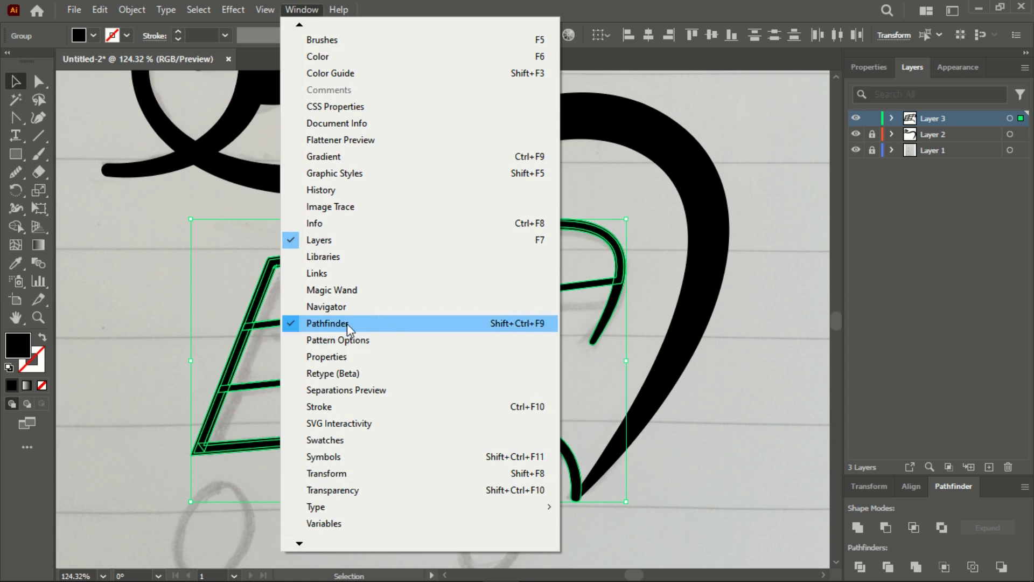
left_click(346, 323)
left_click(297, 10)
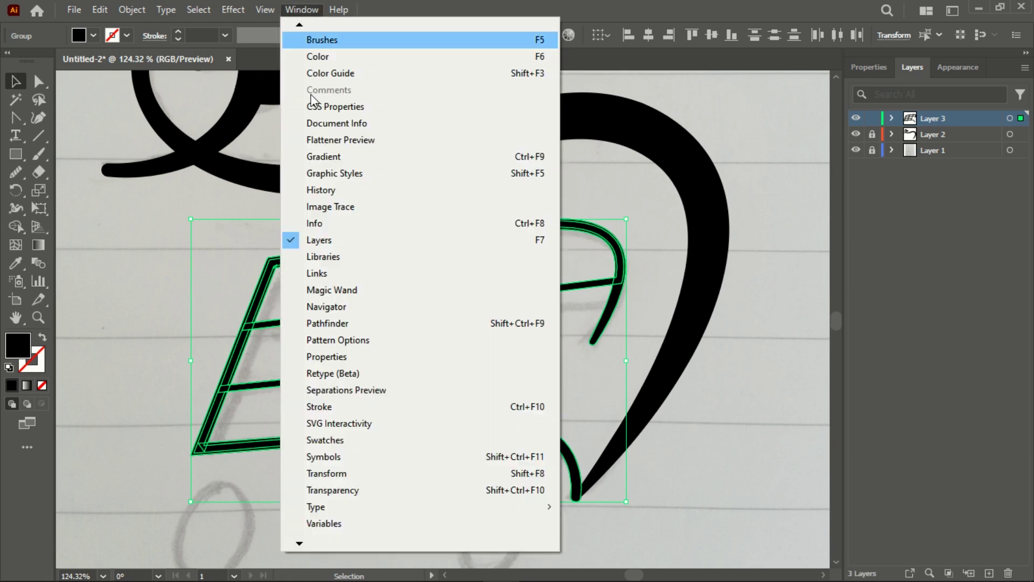
left_click(342, 330)
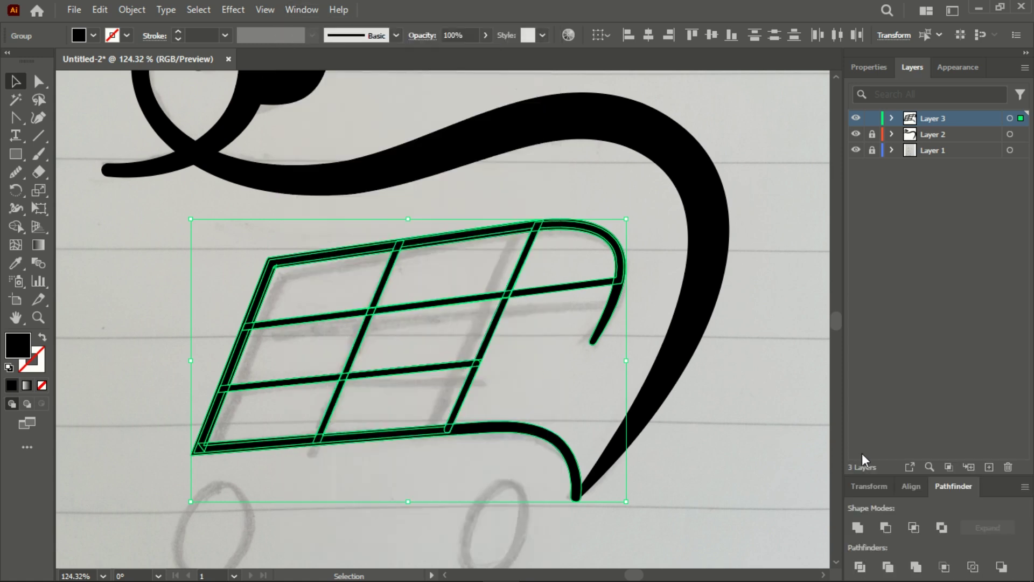
left_click(862, 527)
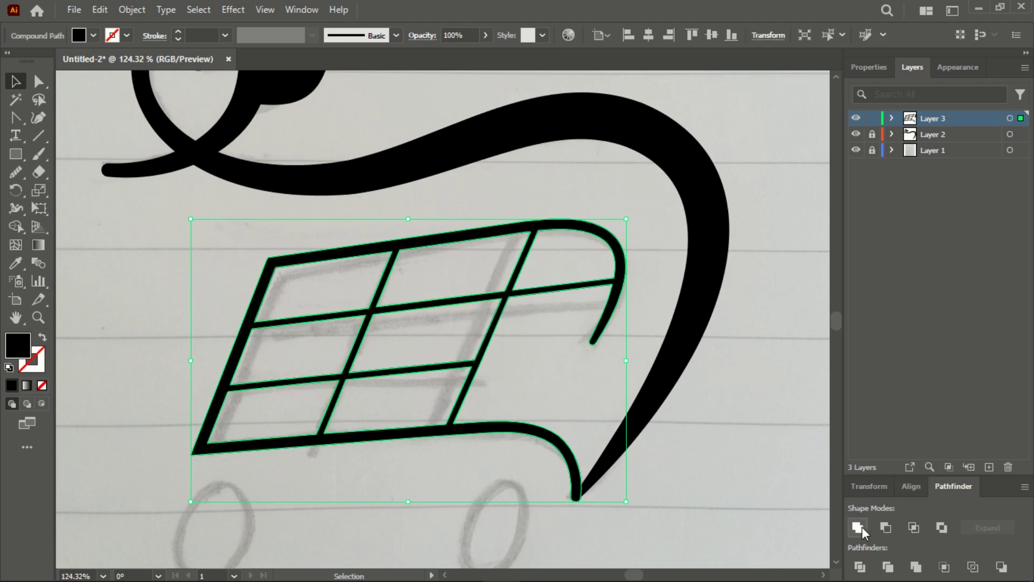
left_click(763, 445)
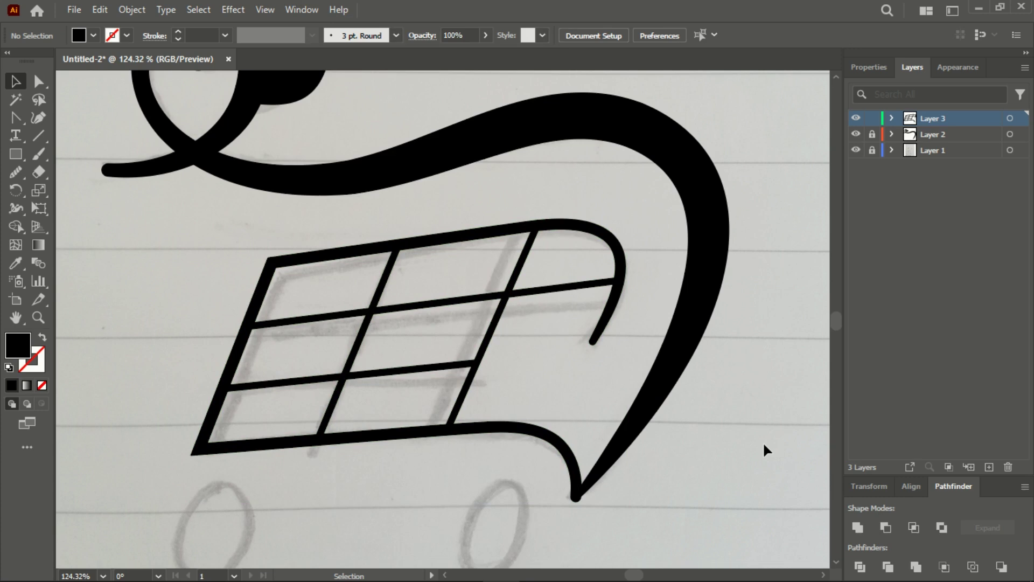
Round the basket's lower outer corner to about 4.33 px and slightly round its upper outer corner, opposite the hook.
left_click(38, 317)
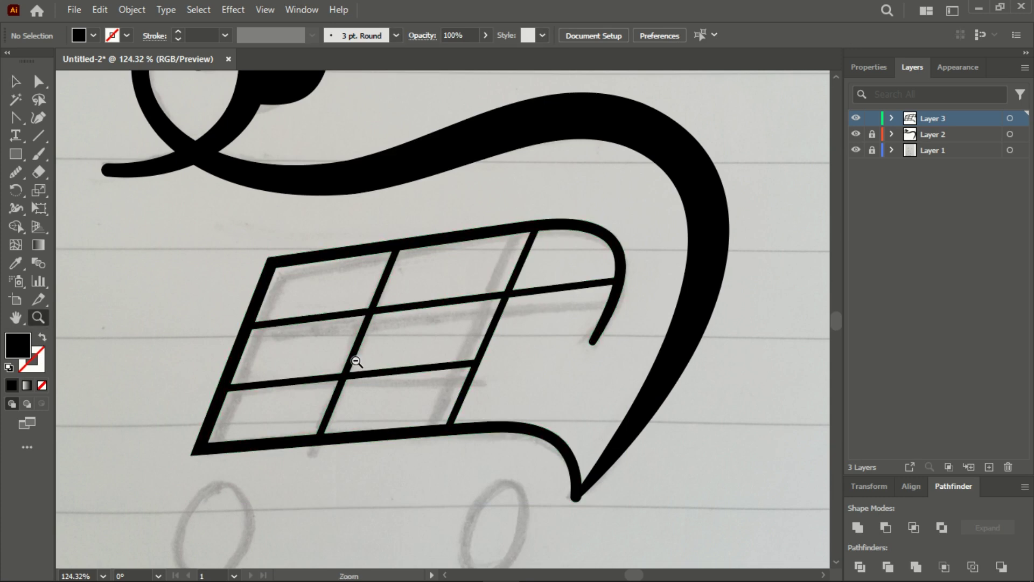
left_click_drag(358, 362, 422, 365)
left_click(45, 83)
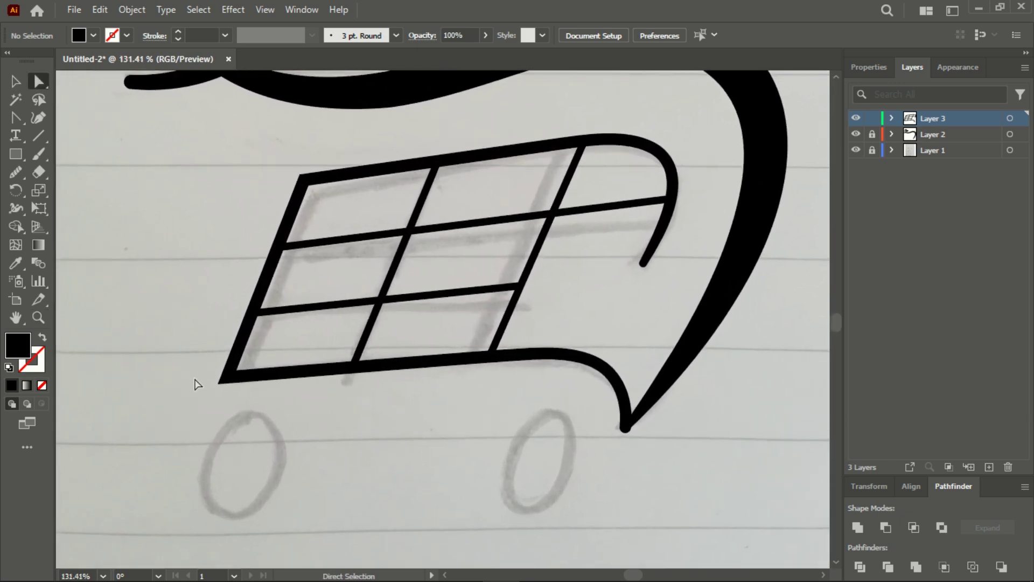
left_click_drag(231, 402, 227, 383)
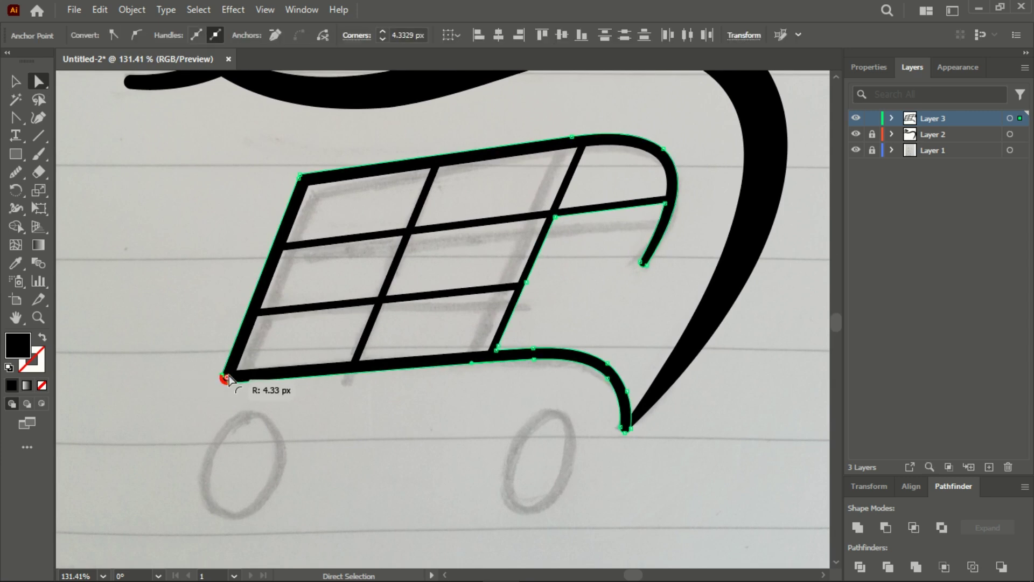
left_click(215, 186)
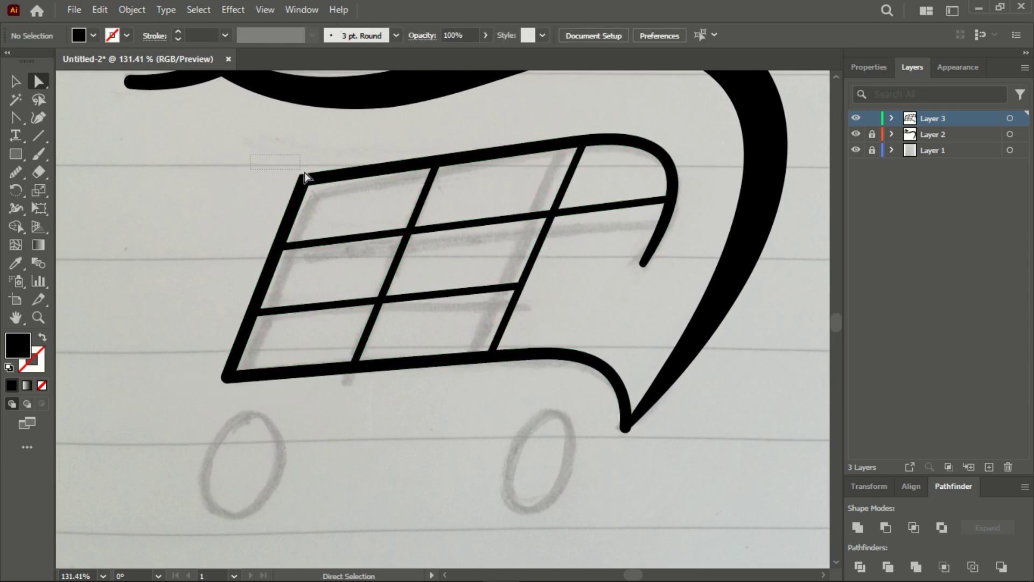
left_click_drag(306, 184, 308, 186)
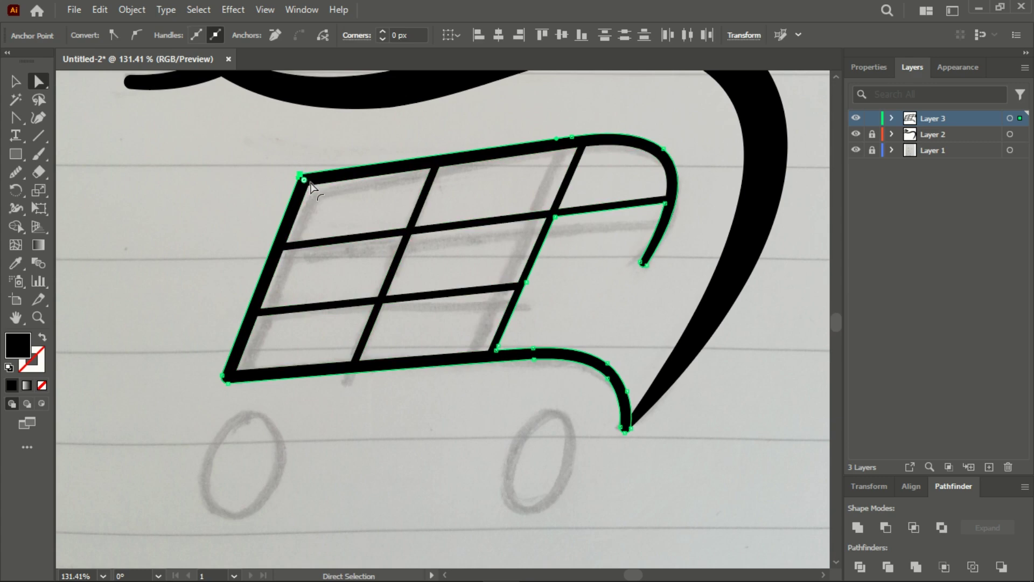
left_click(235, 180)
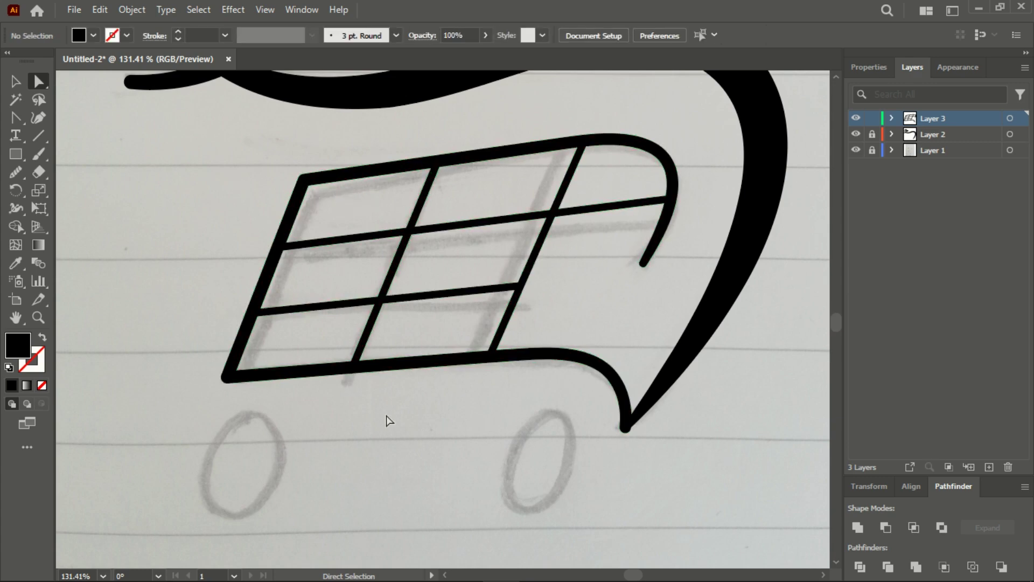
Draw a filled black upright ellipse centred over the sketched wheel below the basket's lower outer corner.
scroll(389, 420, "down", 2)
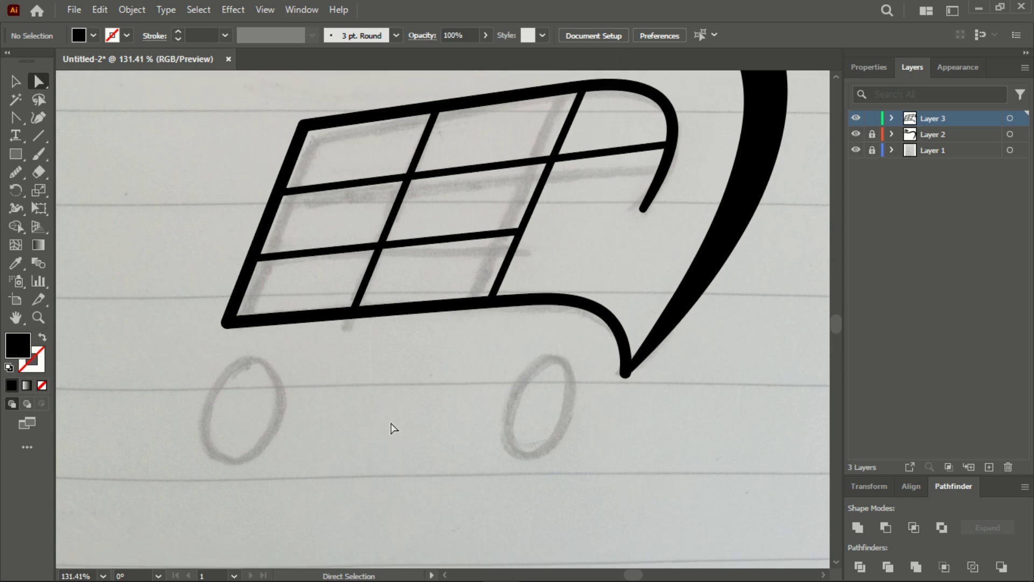
scroll(393, 429, "down", 1)
scroll(394, 428, "up", 2)
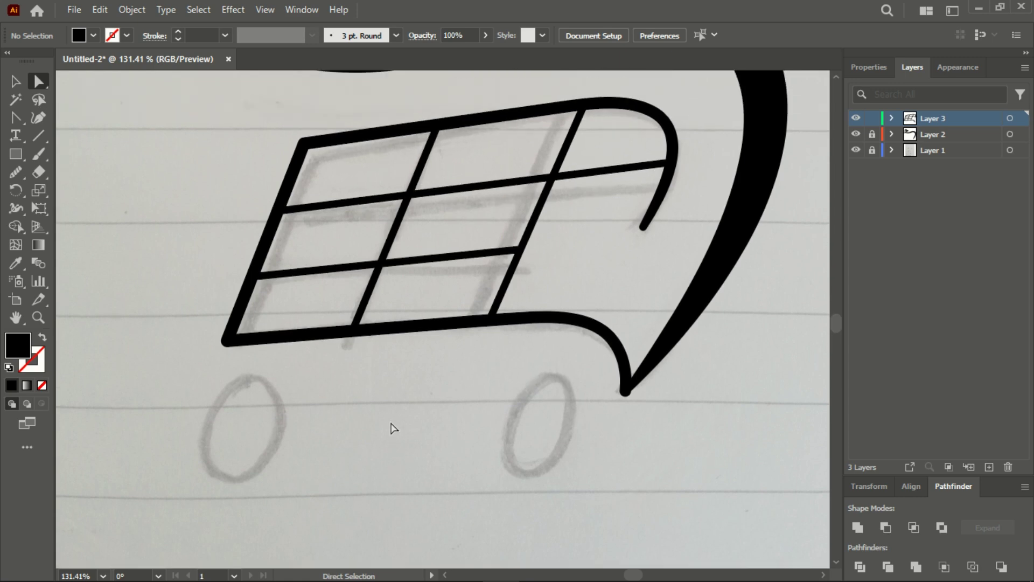
scroll(394, 429, "up", 3)
scroll(394, 428, "down", 3)
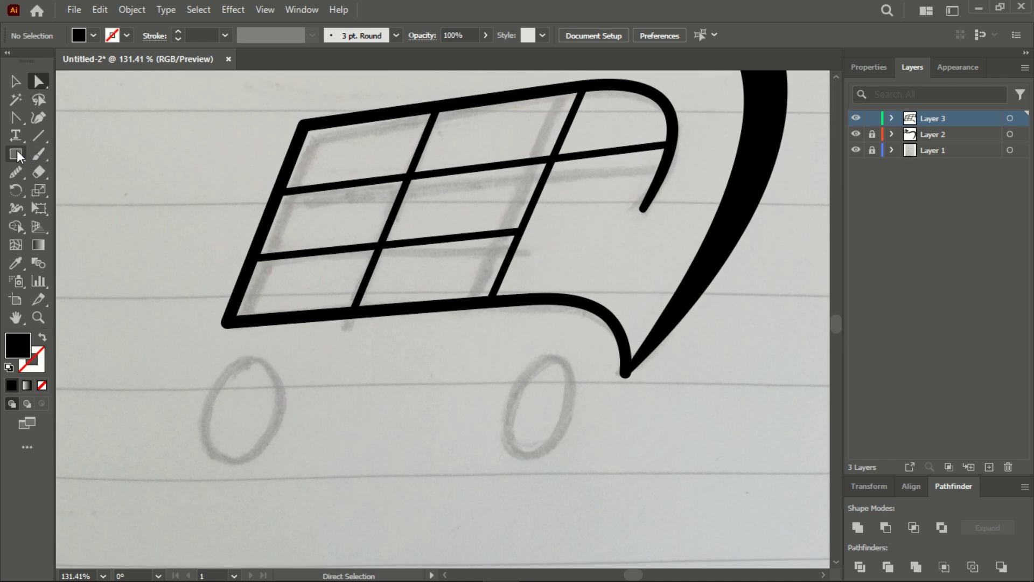
left_click_drag(19, 156, 59, 190)
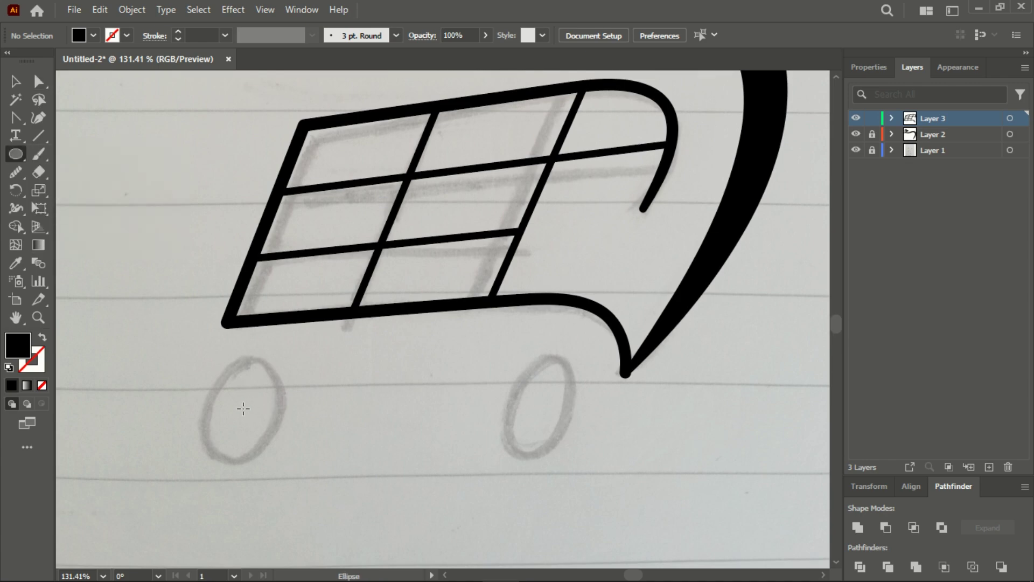
mouse_move(243, 408)
left_mouse_down()
mouse_move(267, 426)
mouse_move(266, 458)
mouse_move(286, 456)
mouse_move(278, 461)
left_mouse_up()
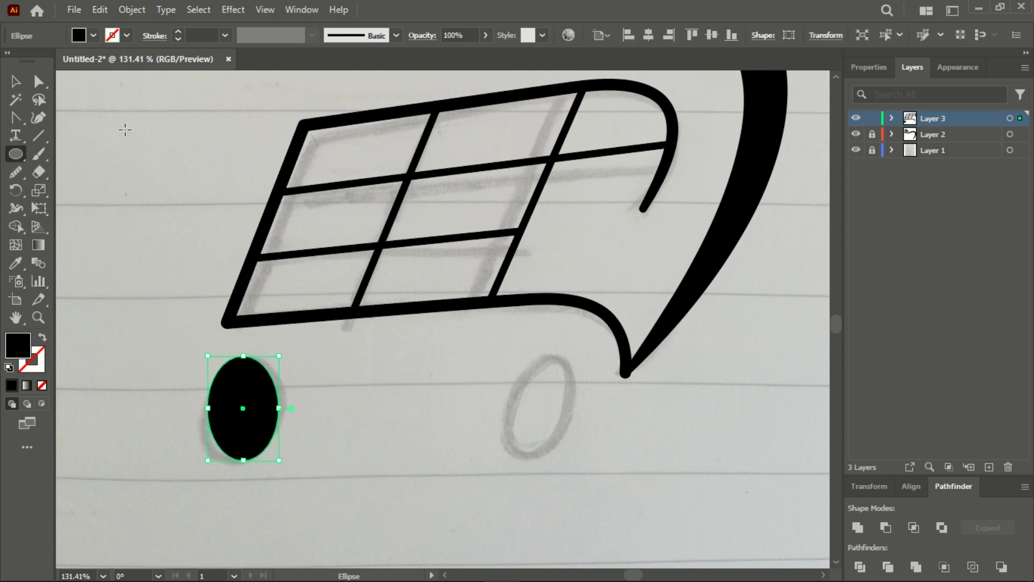
Rotate the wheel ellipse clockwise to a diagonal slant and duplicate it over the second sketched wheel.
left_click(37, 79)
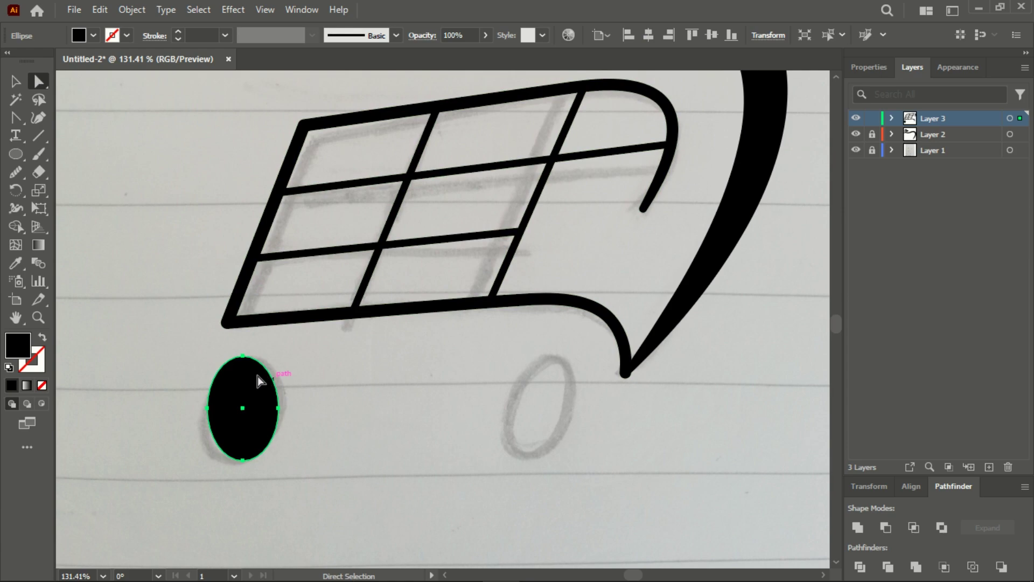
left_click(16, 84)
left_click(129, 301)
left_click(231, 389)
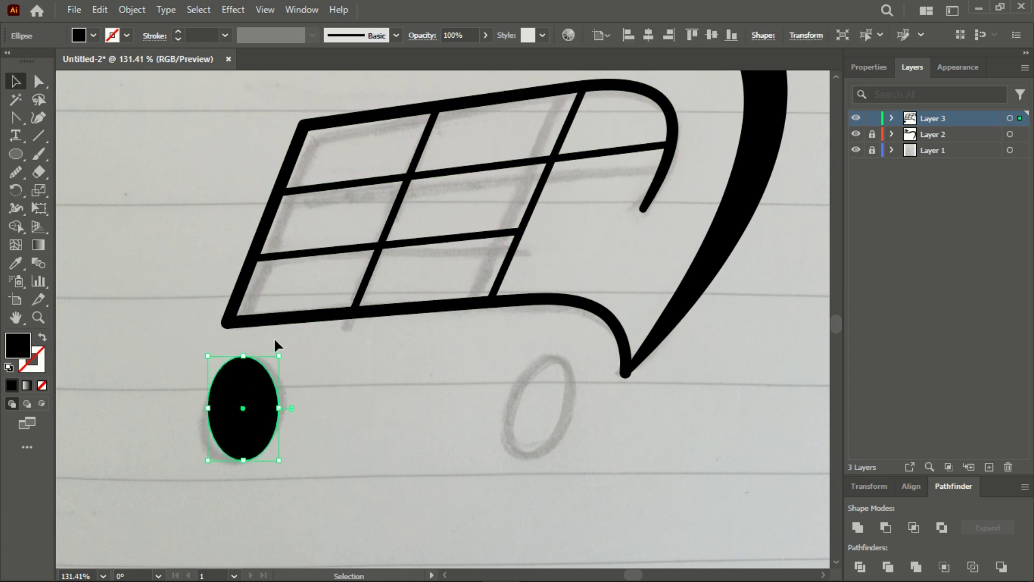
left_click_drag(285, 351, 321, 367)
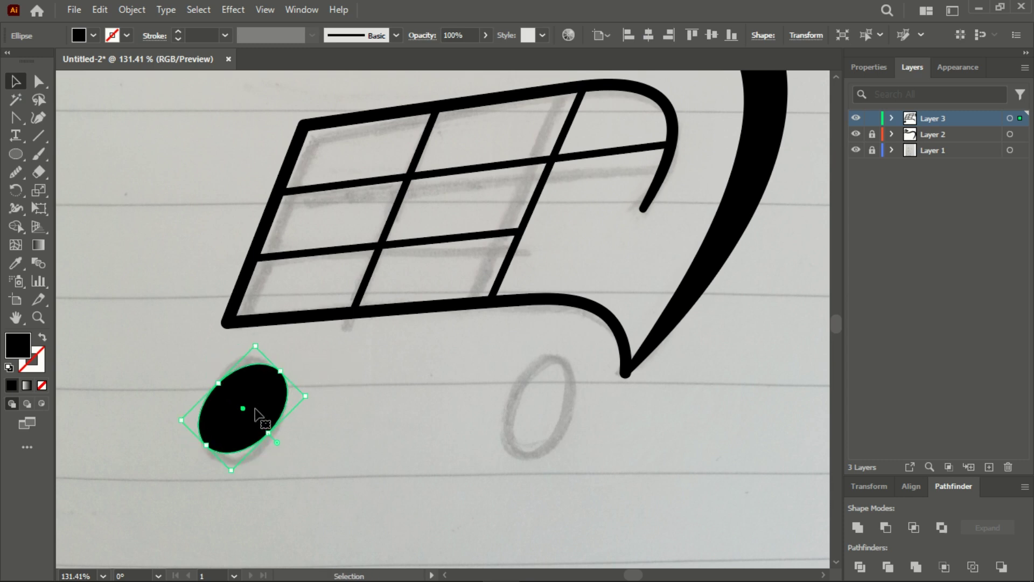
left_click_drag(249, 415, 528, 426)
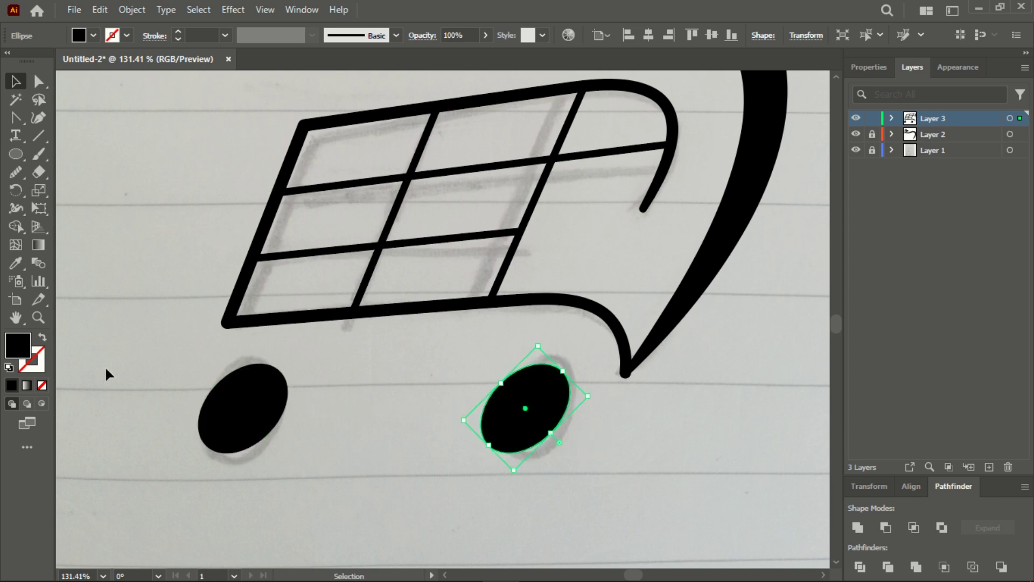
Unlock Layer 2 and select the cart together with the bird's curved body stroke.
left_click(43, 318)
left_click_drag(464, 346, 380, 383)
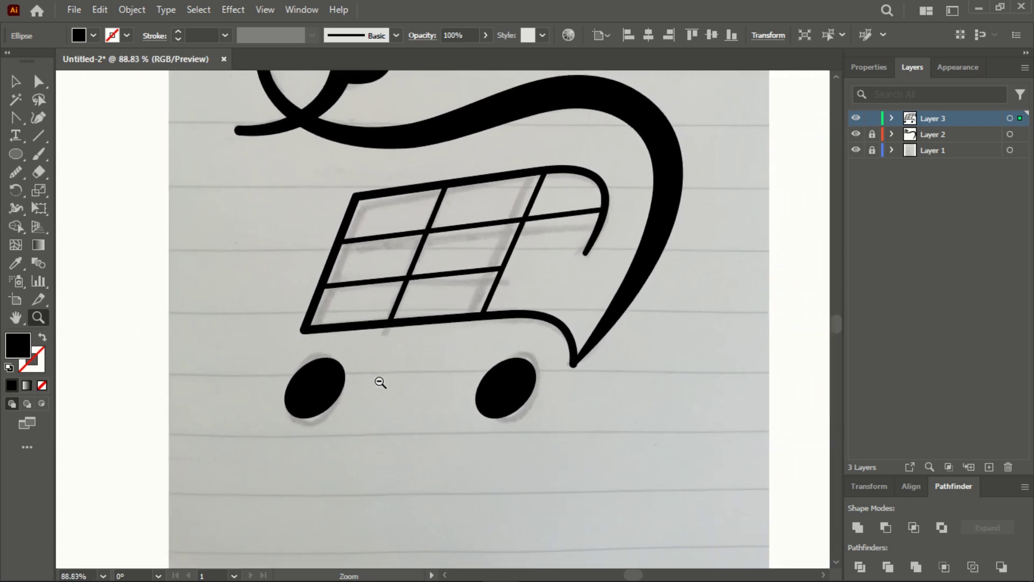
left_click(16, 86)
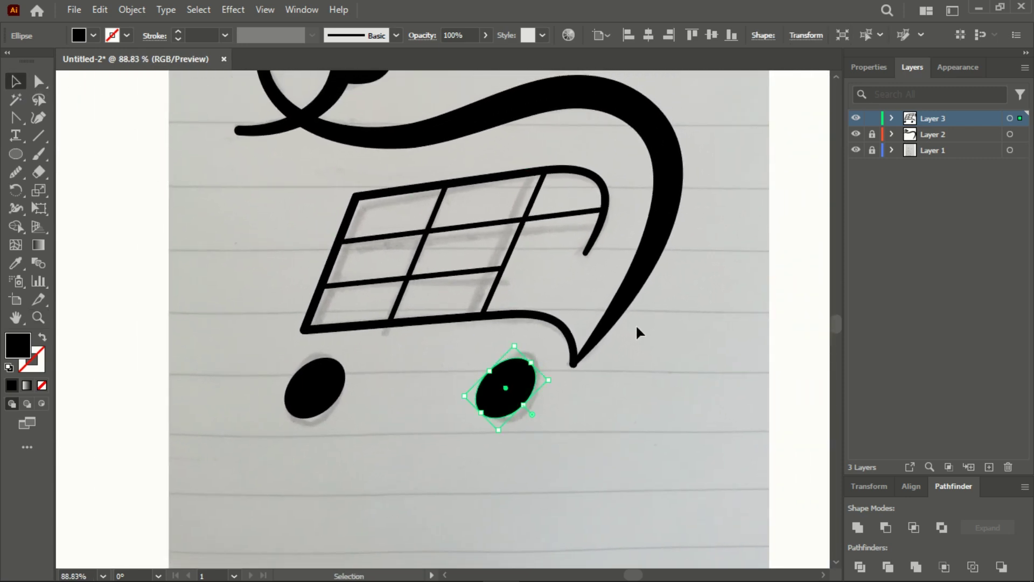
left_click(608, 350)
left_click_drag(560, 376, 559, 377)
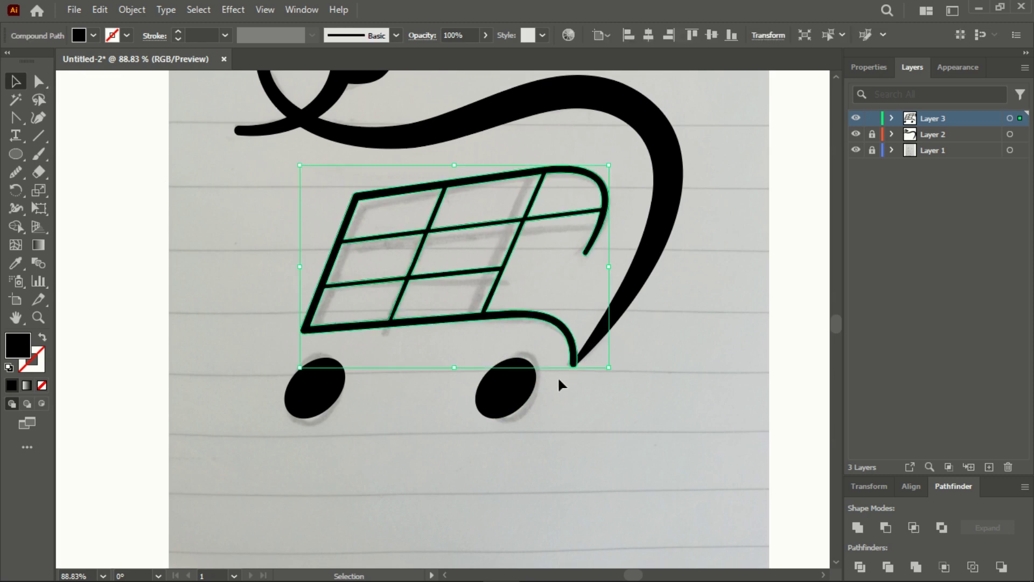
left_click(756, 281)
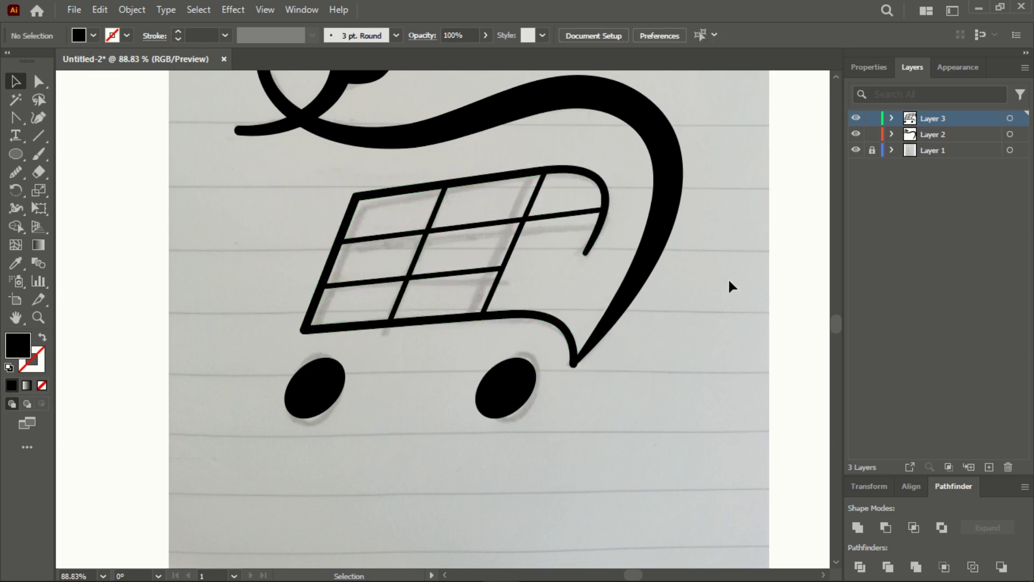
left_click_drag(564, 374, 564, 375)
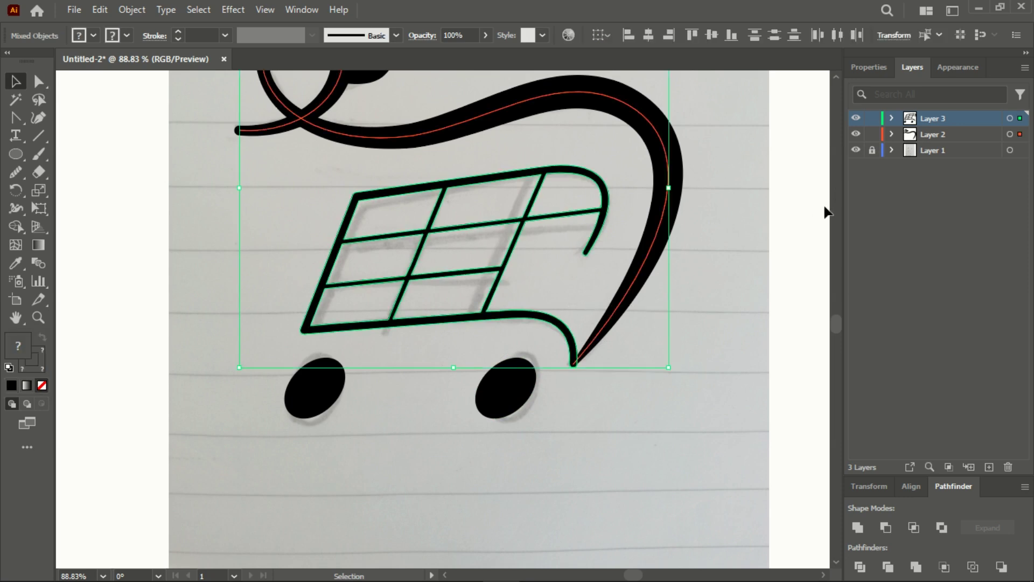
Hide the sketch on Layer 1, expand the appearance of the selected bird stroke and cart, and deselect everything.
left_click(856, 150)
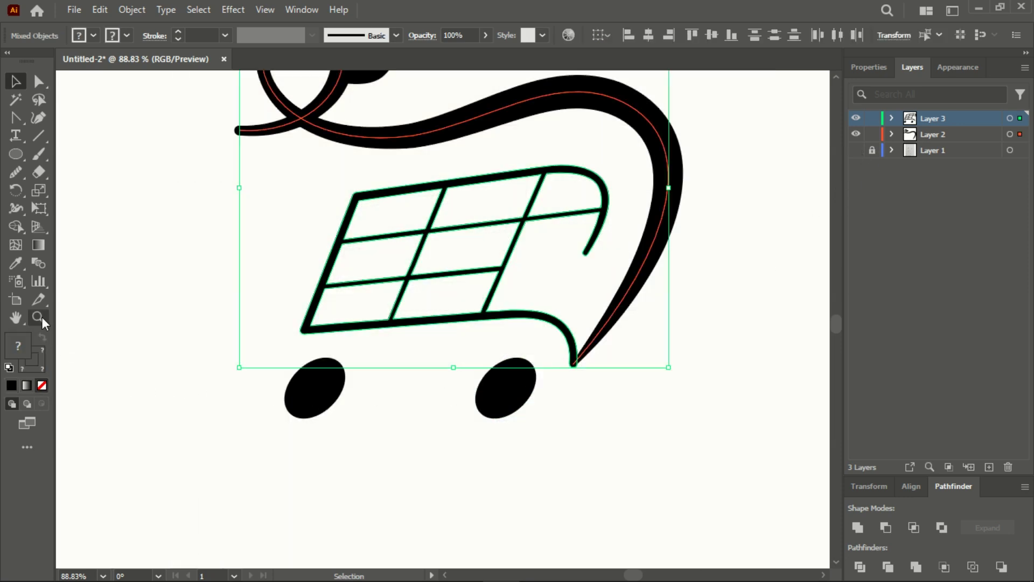
scroll(169, 181, "up", 5)
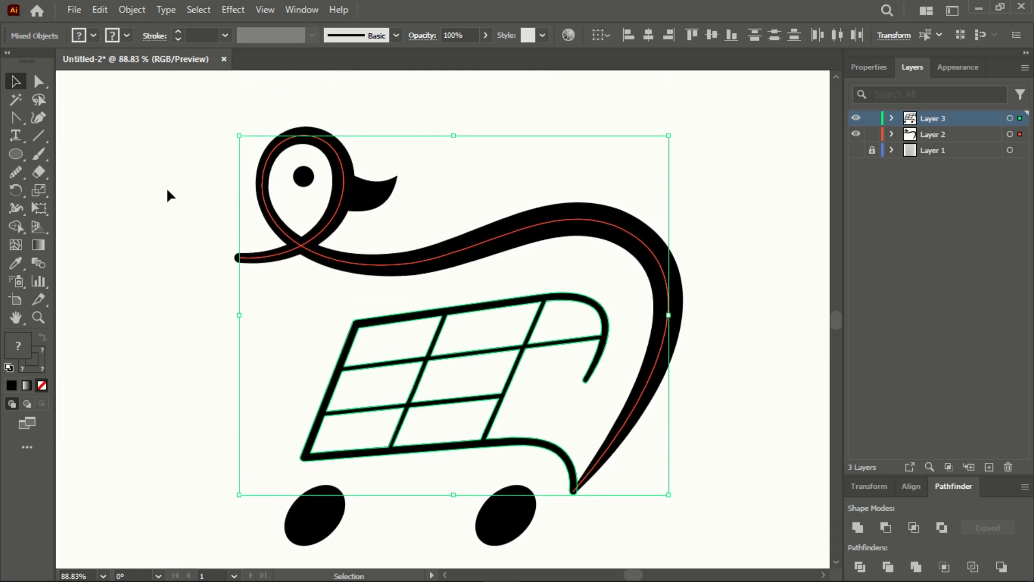
left_click(132, 9)
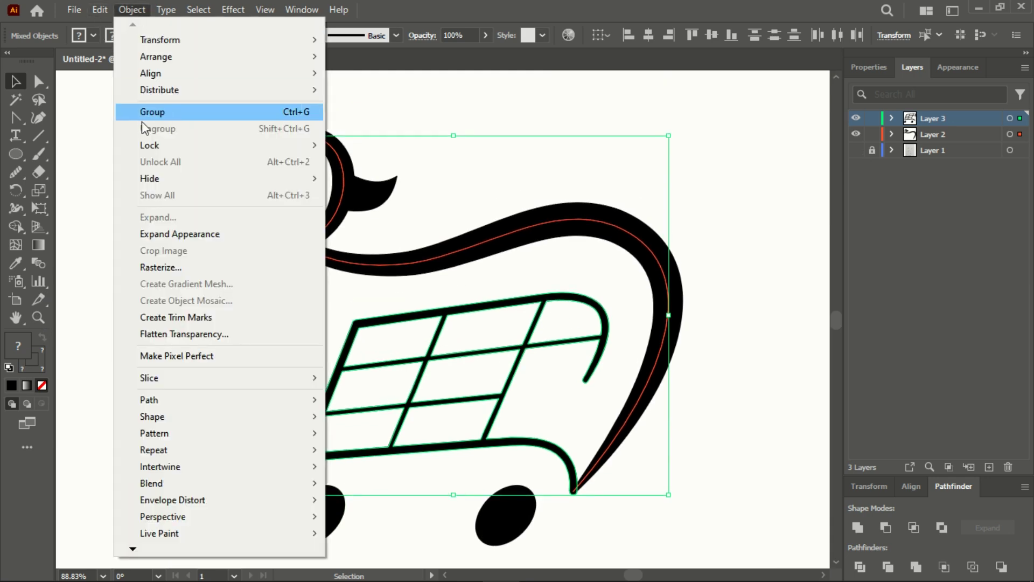
left_click(176, 230)
left_click(179, 129)
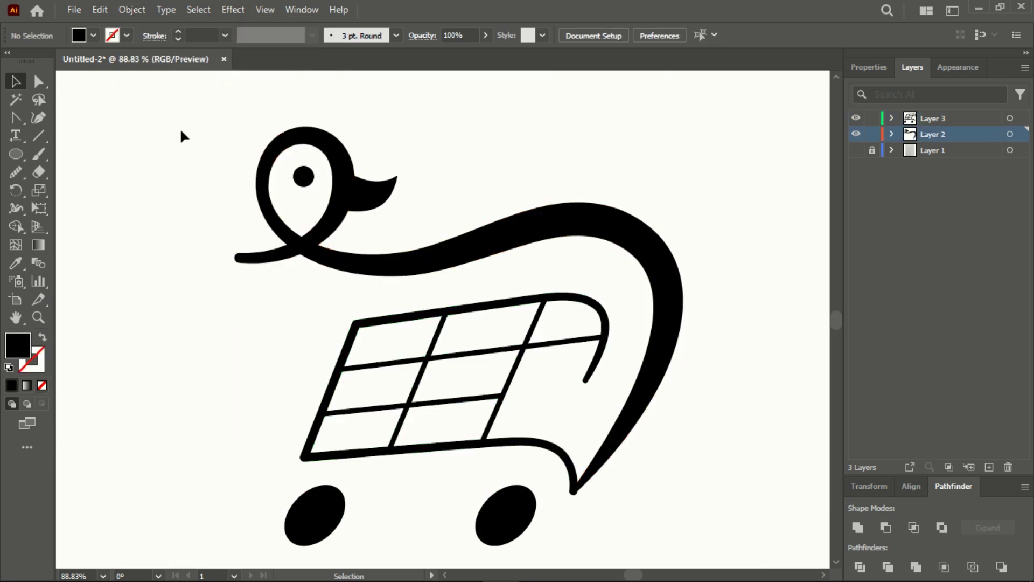
Unite the bird's body, beak and eye shapes with Pathfinder, and deselect them.
left_click_drag(207, 123, 419, 282)
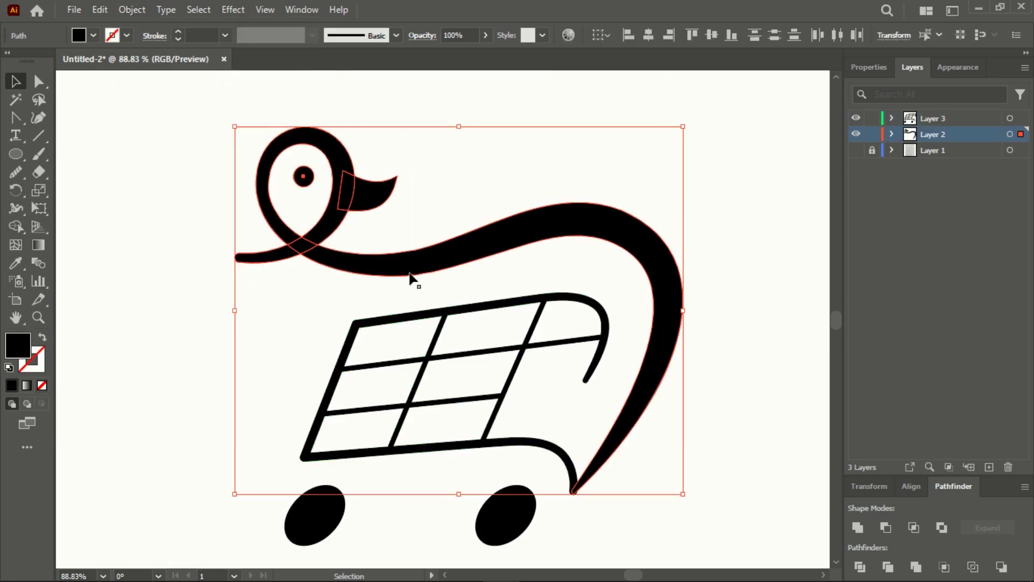
left_click(860, 527)
left_click(719, 398)
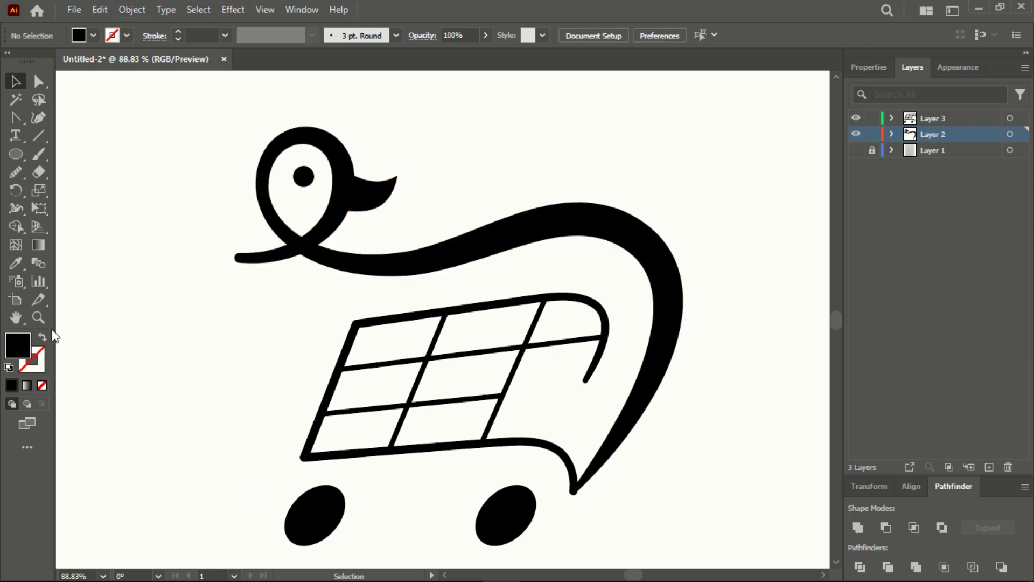
Unite the cart and the bird's body into one shape where the tail tip meets the cart's lower end, and deselect it.
left_click(38, 317)
left_click_drag(580, 501, 731, 541)
left_click(622, 500)
left_click(605, 392)
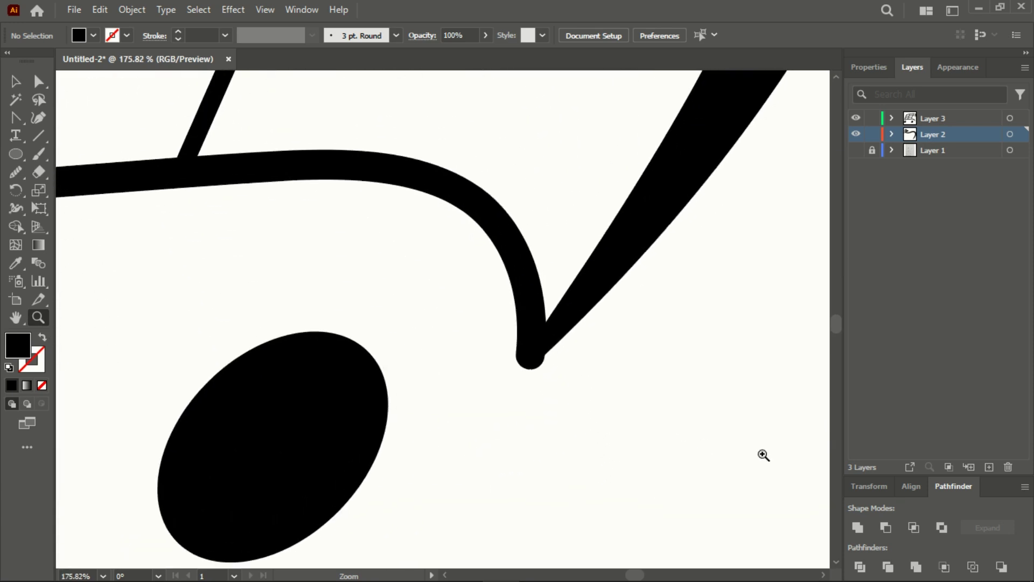
left_click(15, 81)
left_click_drag(452, 295, 598, 405)
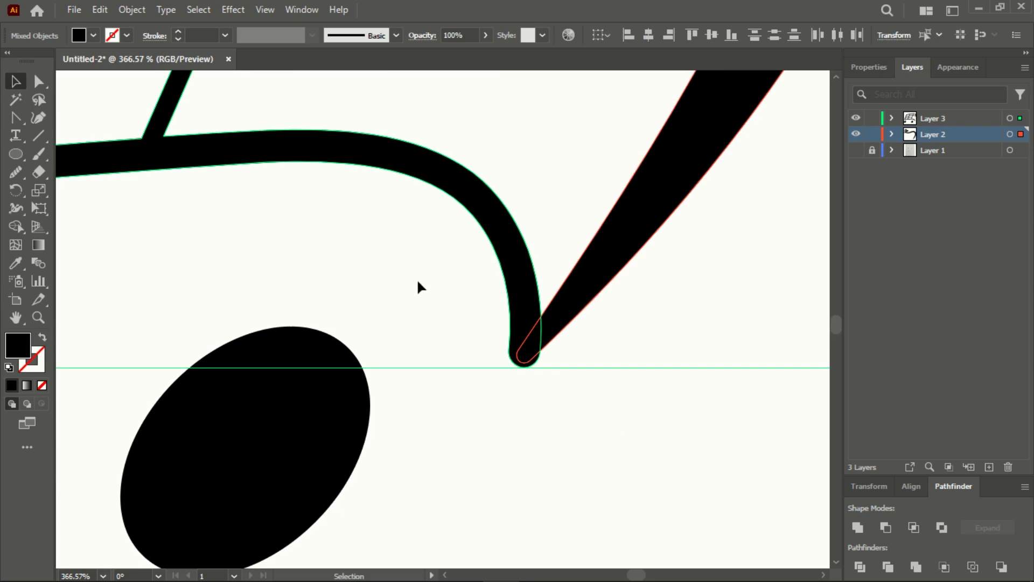
left_click_drag(429, 282, 600, 384)
left_click(858, 528)
left_click(600, 390)
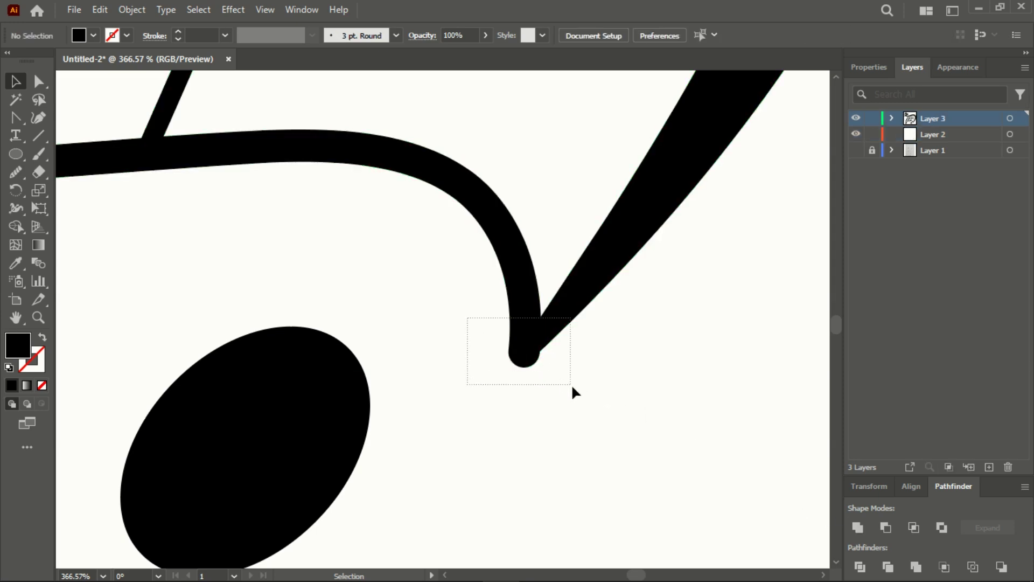
Delete the extra anchor points on the rounded end where the bird's tail meets the cart's lower rail.
left_click_drag(572, 389, 573, 390)
left_click(35, 318)
mouse_move(521, 353)
left_mouse_down()
mouse_move(619, 402)
mouse_move(566, 370)
mouse_move(531, 366)
left_mouse_up()
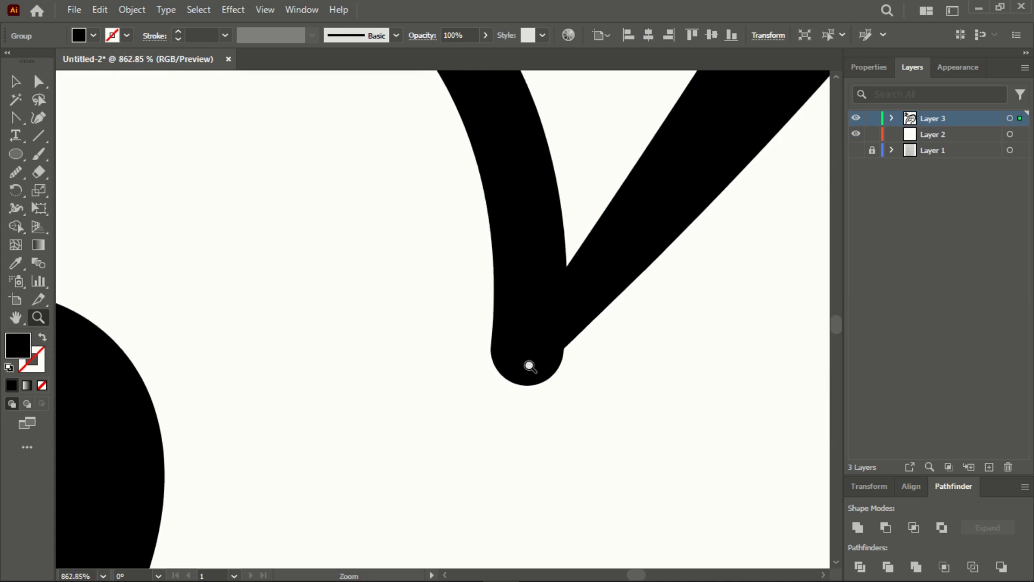
left_click(15, 114)
left_click(61, 154)
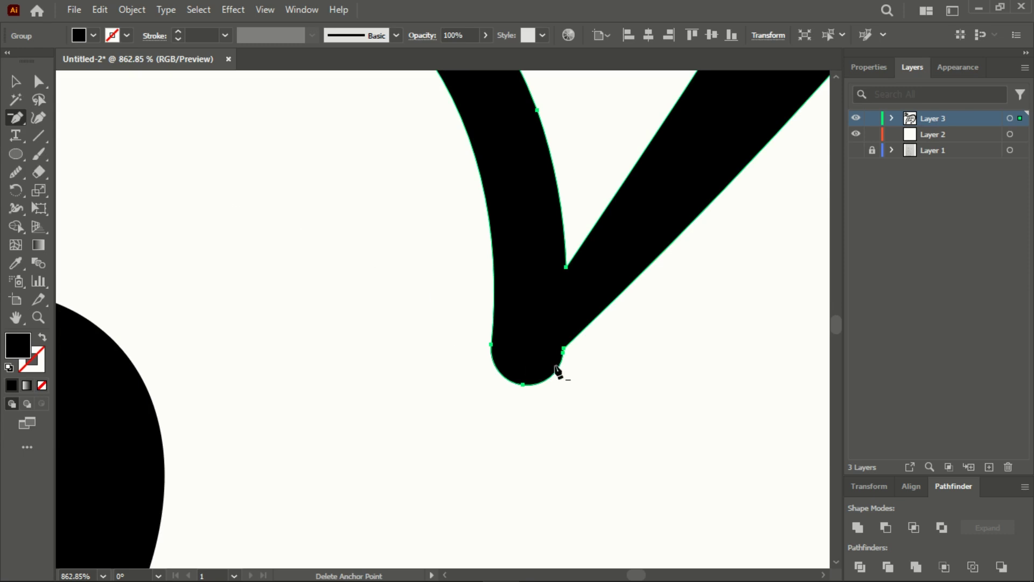
left_click(563, 350)
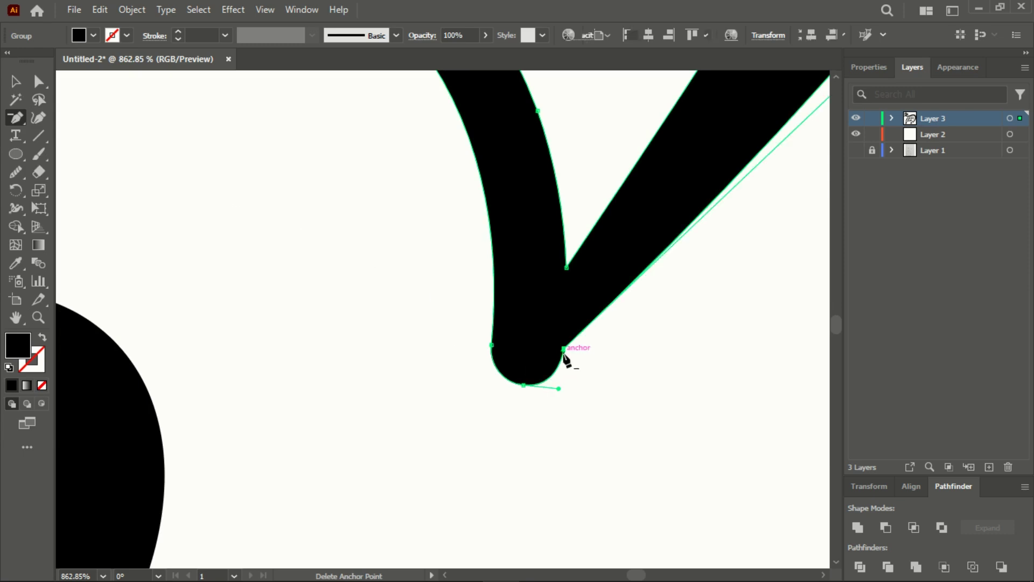
left_click(524, 386)
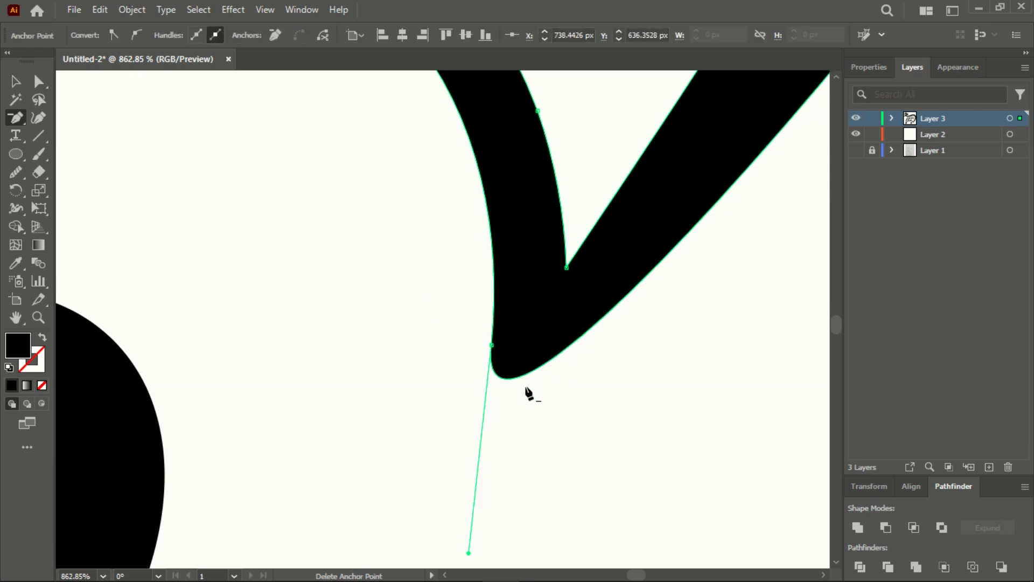
Unite the bird-and-cart shape and both wheels with Pathfinder, and deselect the result.
left_click(38, 318)
left_click(566, 337, "alt")
left_click_drag(571, 319, 499, 306)
scroll(499, 305, "up", 2)
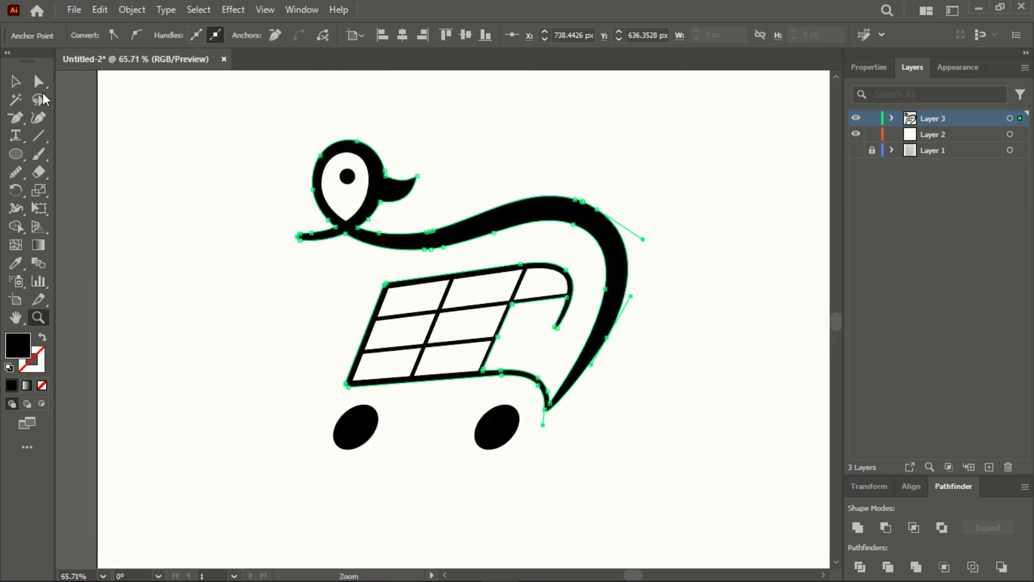
left_click(15, 80)
left_click(220, 123)
left_click_drag(214, 122, 668, 531)
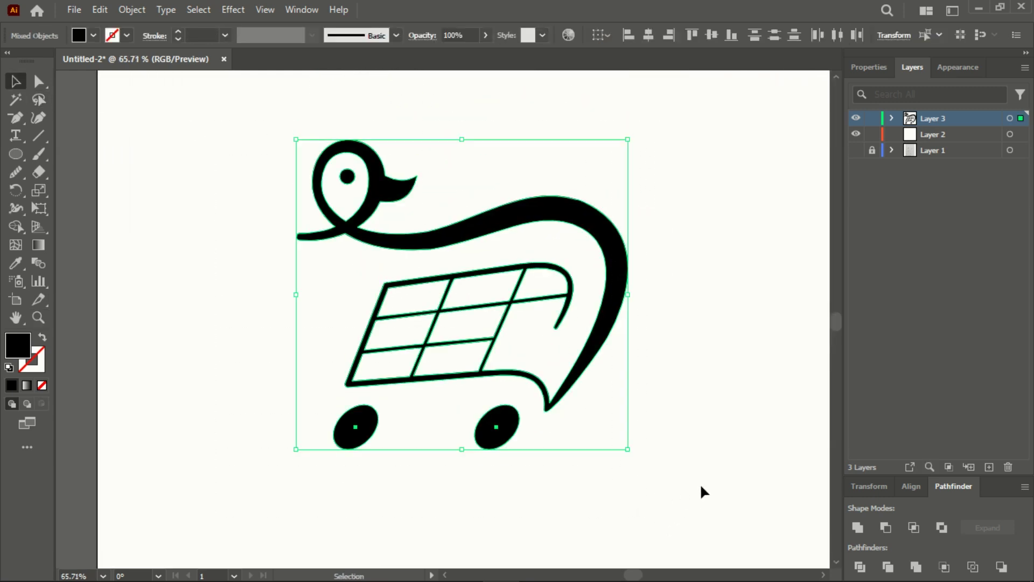
left_click(861, 525)
left_click(710, 393)
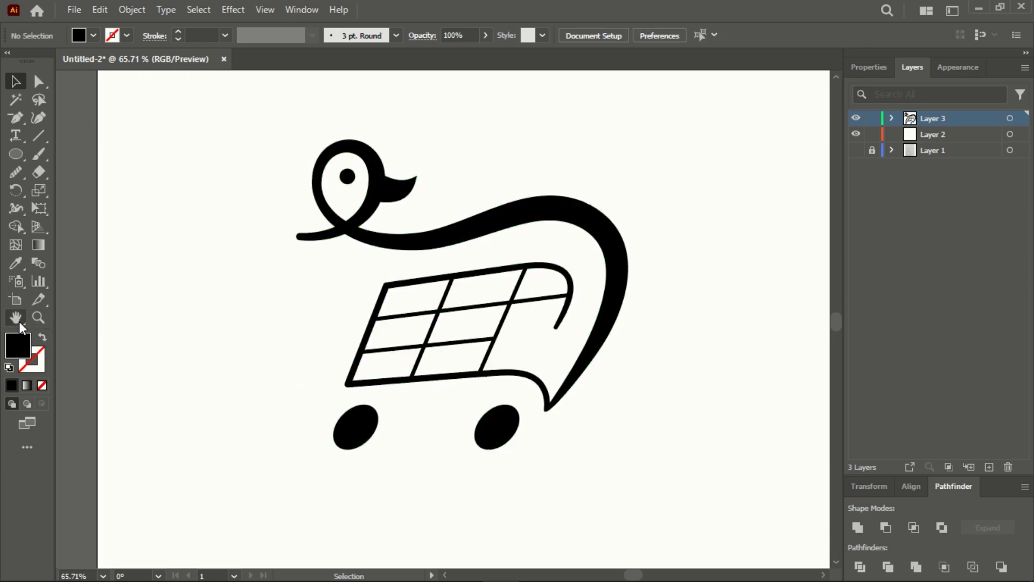
Center the whole logo horizontally and vertically on the artboard and enlarge it proportionally to about 613 px wide.
double_click(19, 321)
left_click(21, 77)
left_click_drag(290, 197, 568, 470)
left_click_drag(547, 296, 551, 291)
left_click(649, 36)
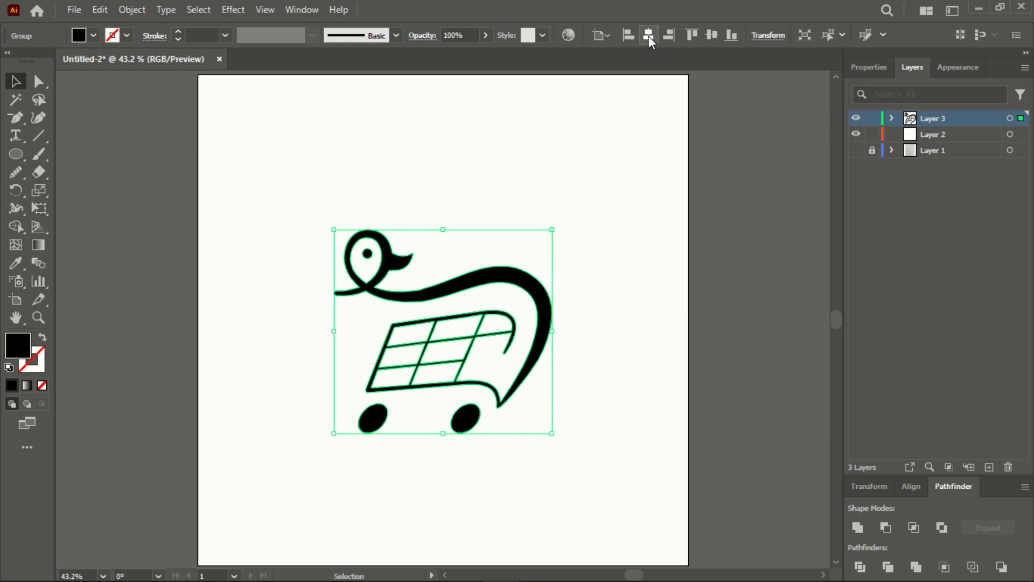
left_click(712, 37)
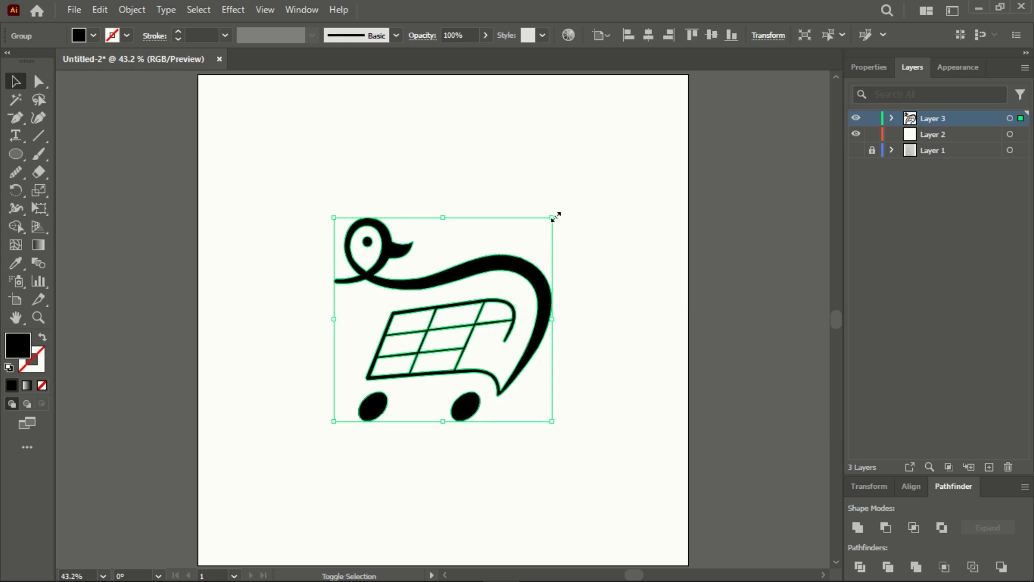
left_click_drag(555, 216, 596, 189)
left_click(625, 155)
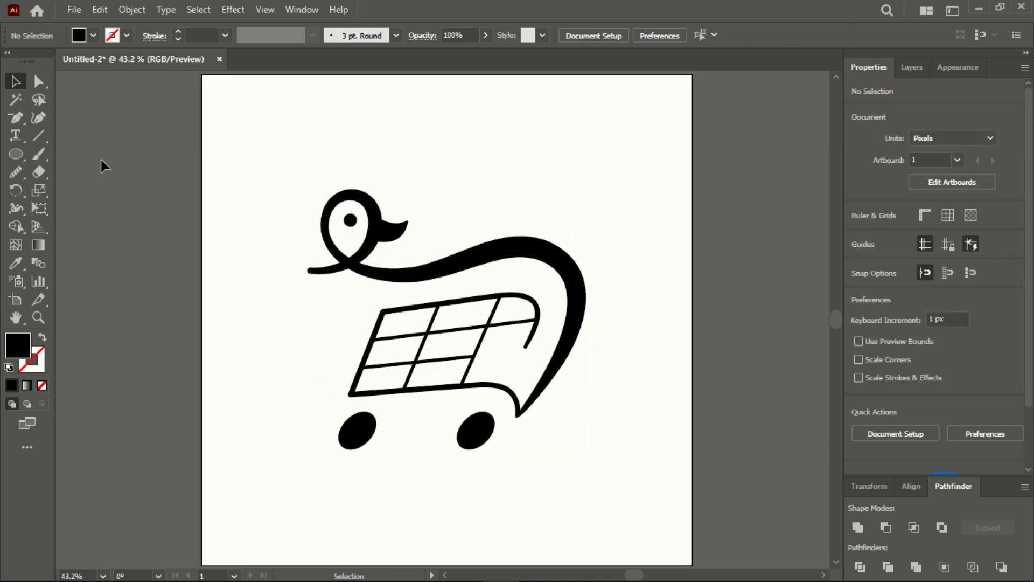
Add a line of point text reading COMPANY NAME below the cart's wheels.
left_click_drag(16, 136, 70, 188)
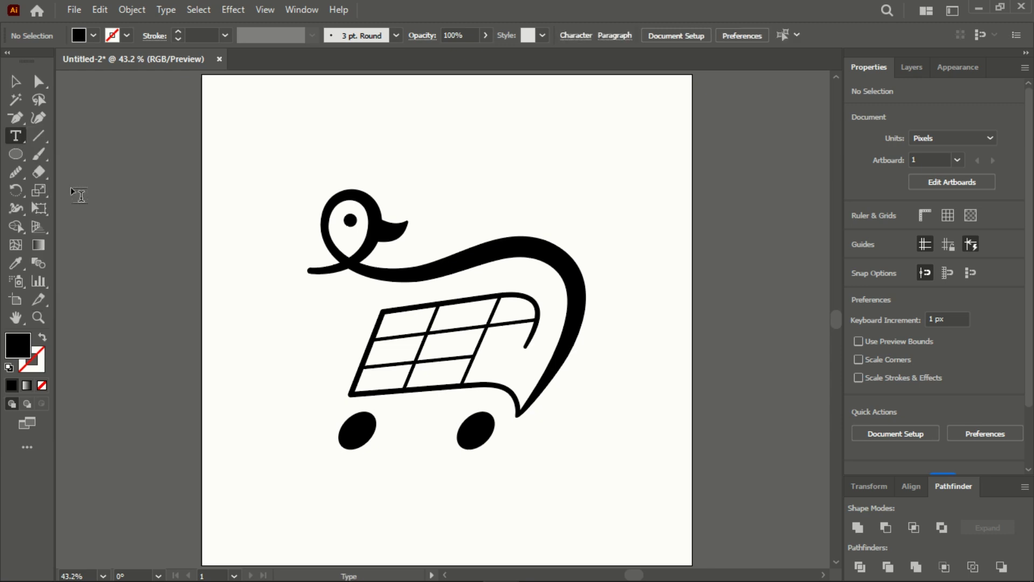
left_click(304, 487)
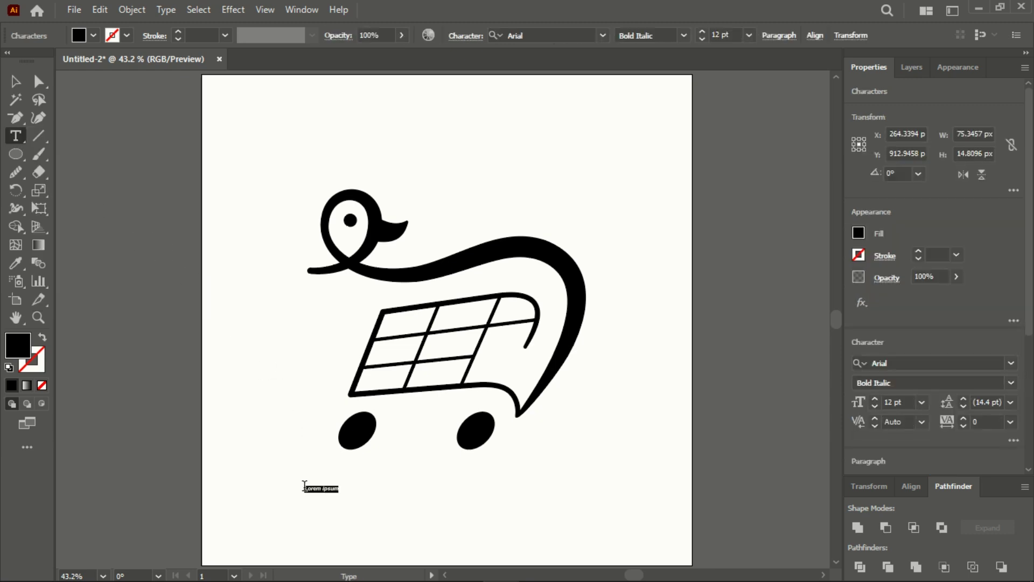
key("BackSpace")
type("S")
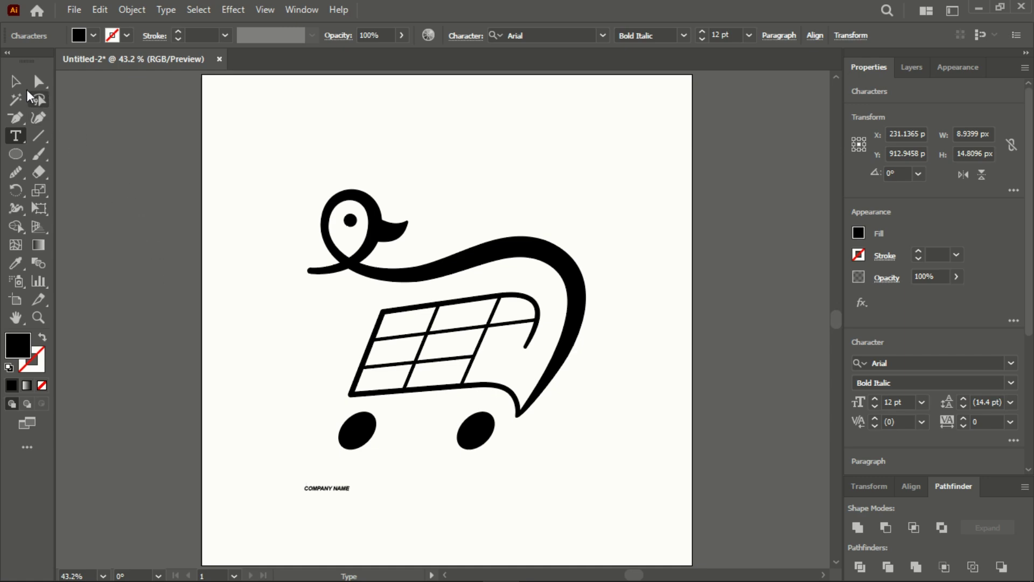
left_click(15, 80)
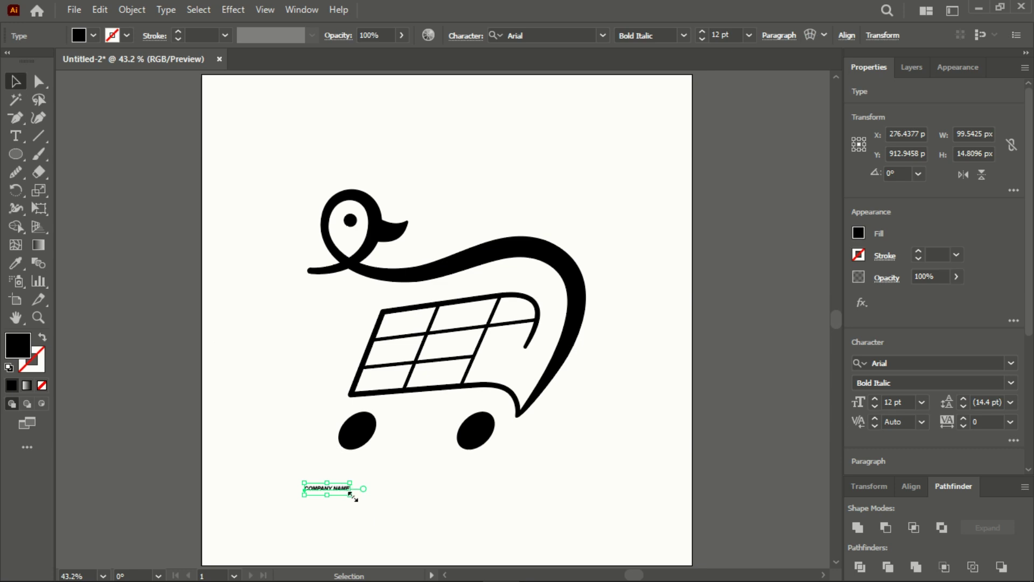
Enlarge the COMPANY NAME text to about 57 pt, place it just below the wheels, and center it horizontally on the artboard.
left_click_drag(352, 494, 462, 525)
left_click_drag(330, 494, 416, 515)
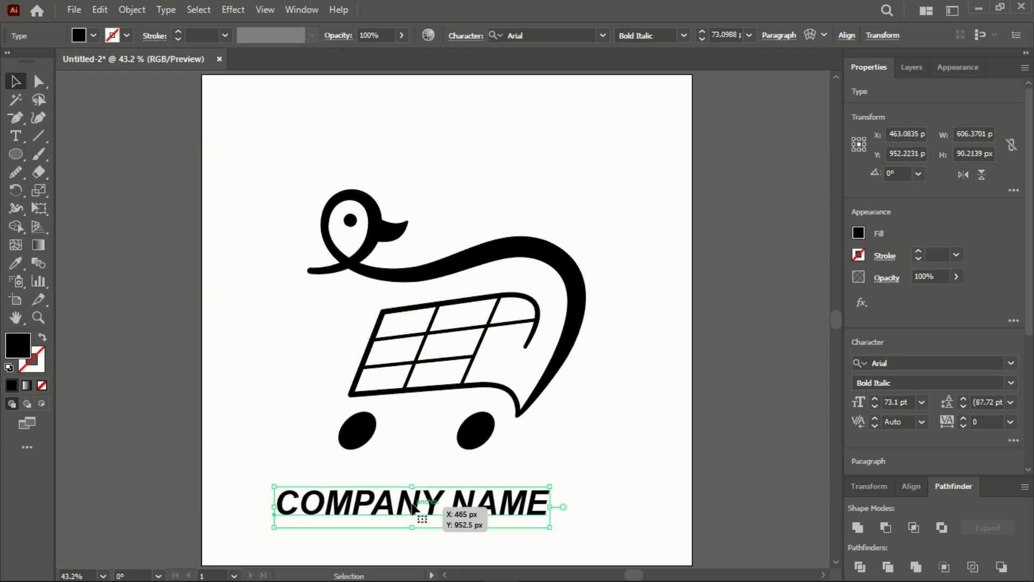
left_click_drag(551, 525, 533, 527)
left_click_drag(448, 509, 460, 486)
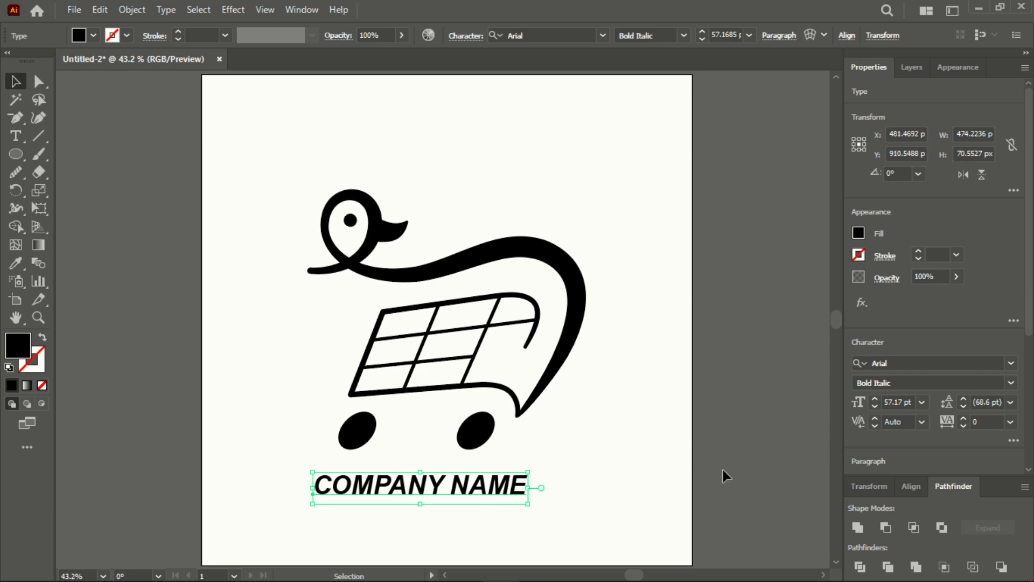
left_click(908, 484)
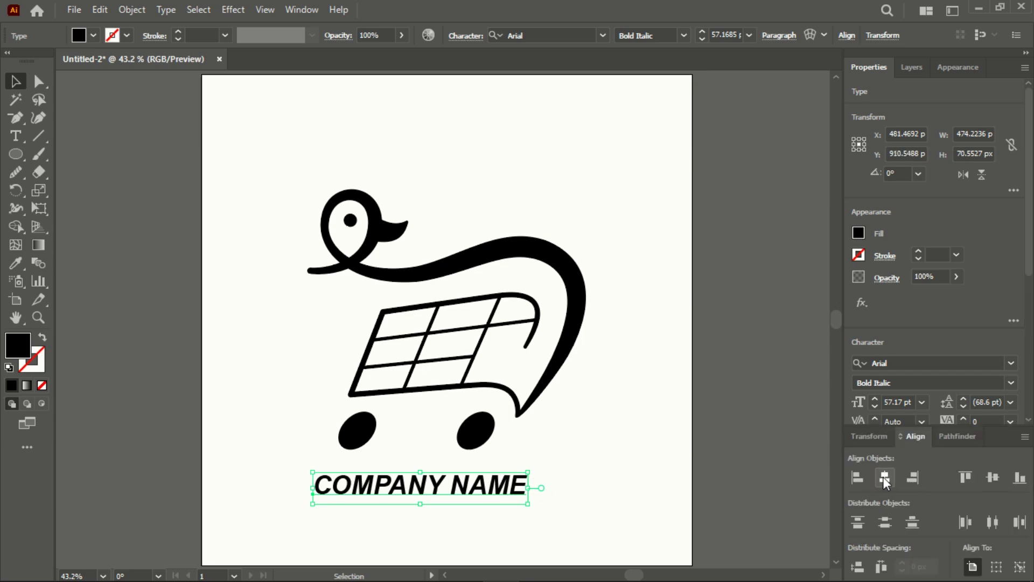
left_click(884, 477)
left_click(605, 473)
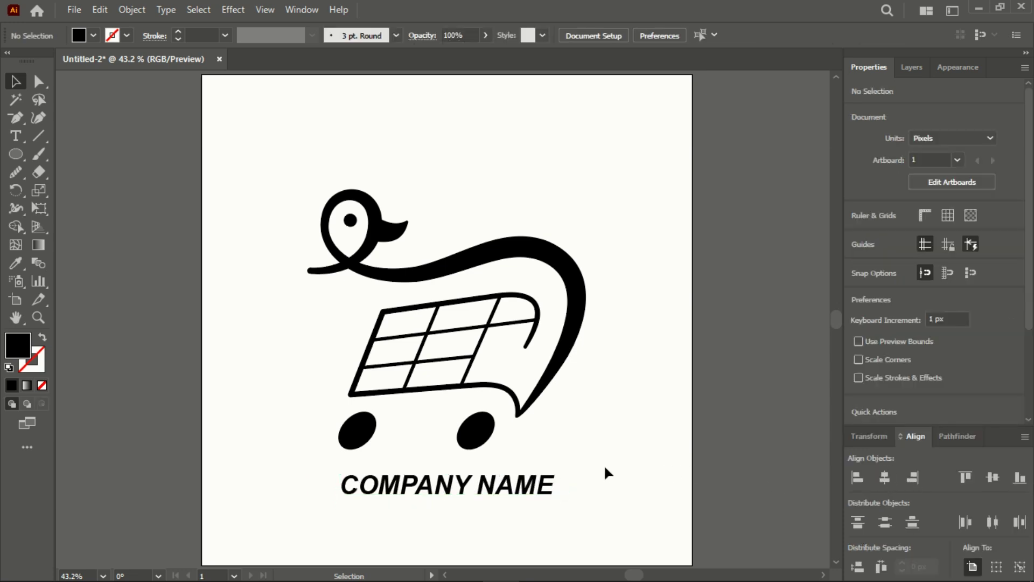
Nudge the COMPANY NAME text slightly downward away from the wheels, and deselect it.
left_click(496, 488)
key("Down")
key("Down")
key("Down")
key("Down")
key("Down")
key("Down")
key("Down")
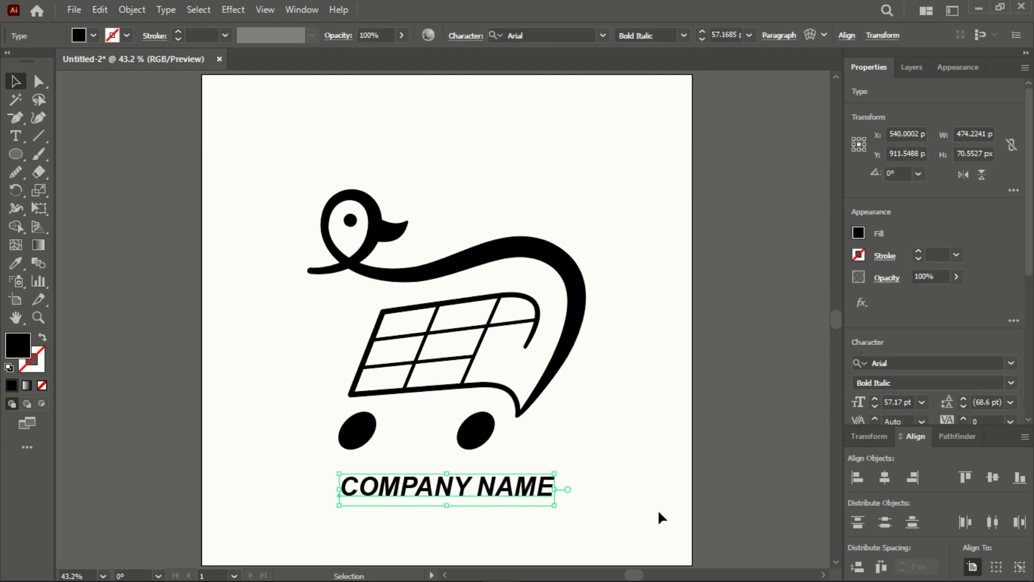
left_click(661, 509)
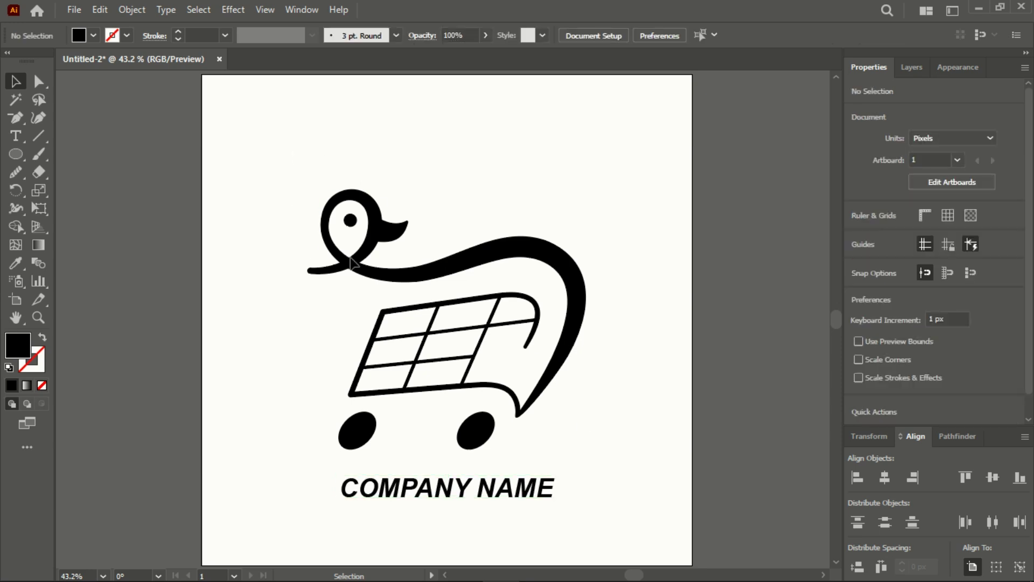
Group the logo with the COMPANY NAME text and center the group vertically on the artboard.
left_click_drag(293, 157, 609, 541)
left_click(133, 9)
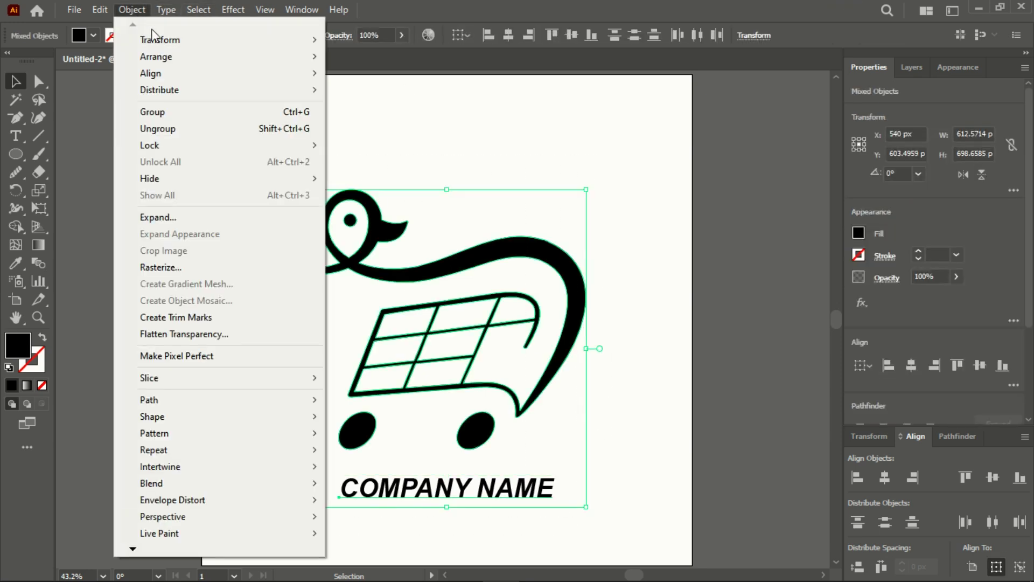
left_click(164, 113)
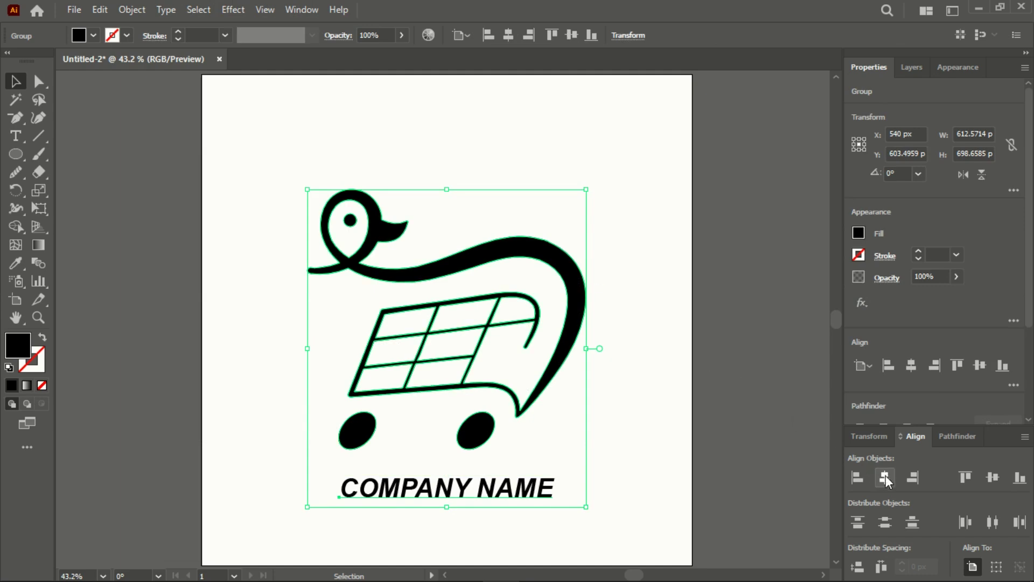
left_click(992, 480)
left_click(639, 326)
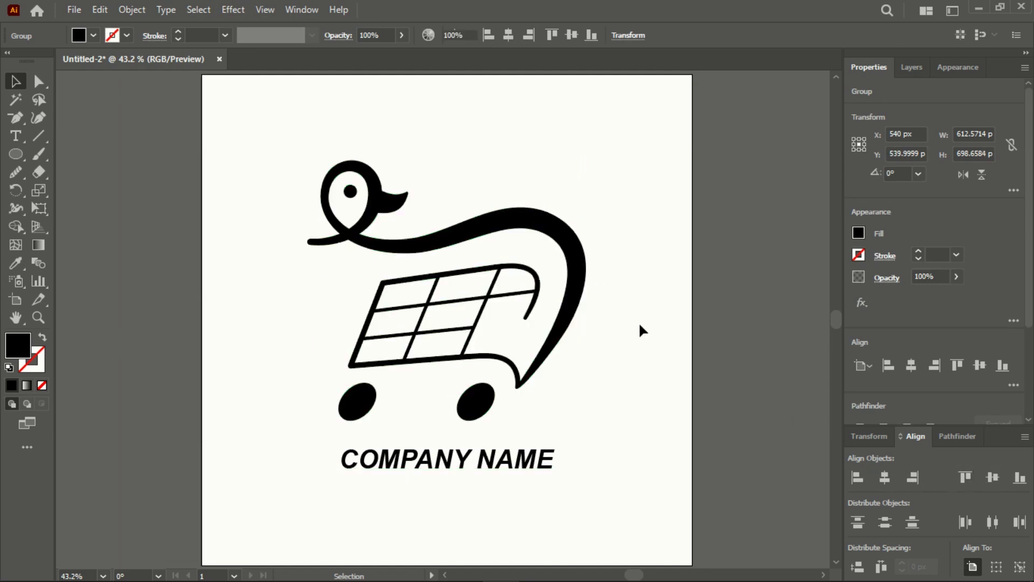
Copy the grouped logo and text, and switch to Photoshop.
left_click_drag(252, 115, 639, 480)
right_click(471, 221)
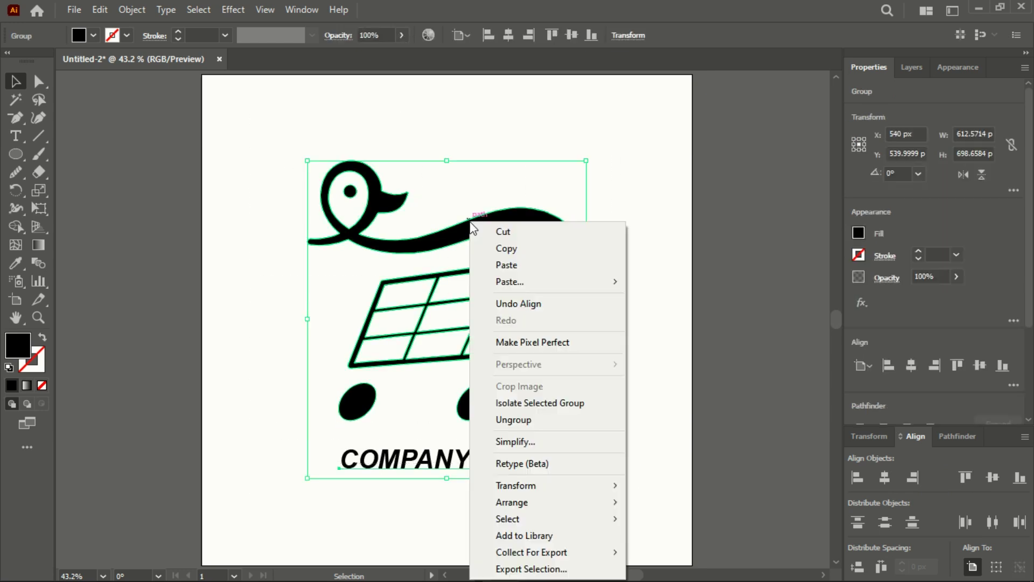
left_click(521, 249)
left_click(974, 8)
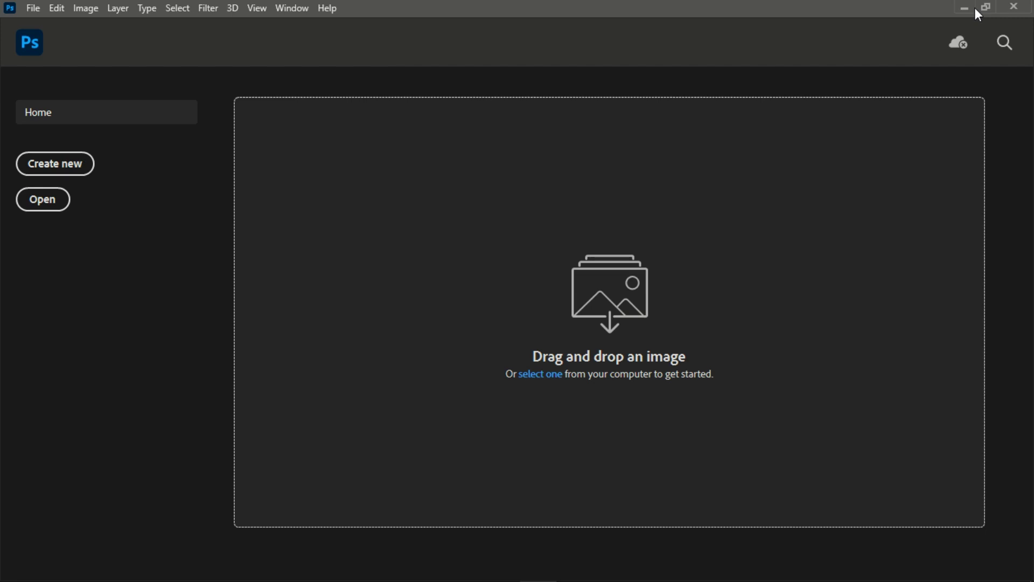
Open 3D Logo Mockup on Black Wall.psd and open the contents of its [YOUR LOGO HERE] smart object.
left_click(50, 208)
left_click(163, 128)
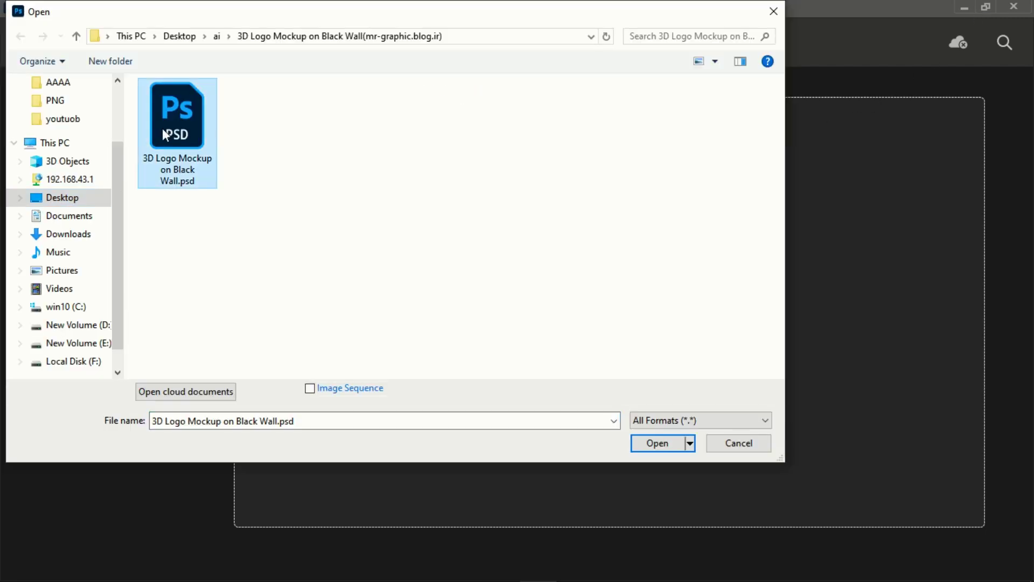
left_click(663, 444)
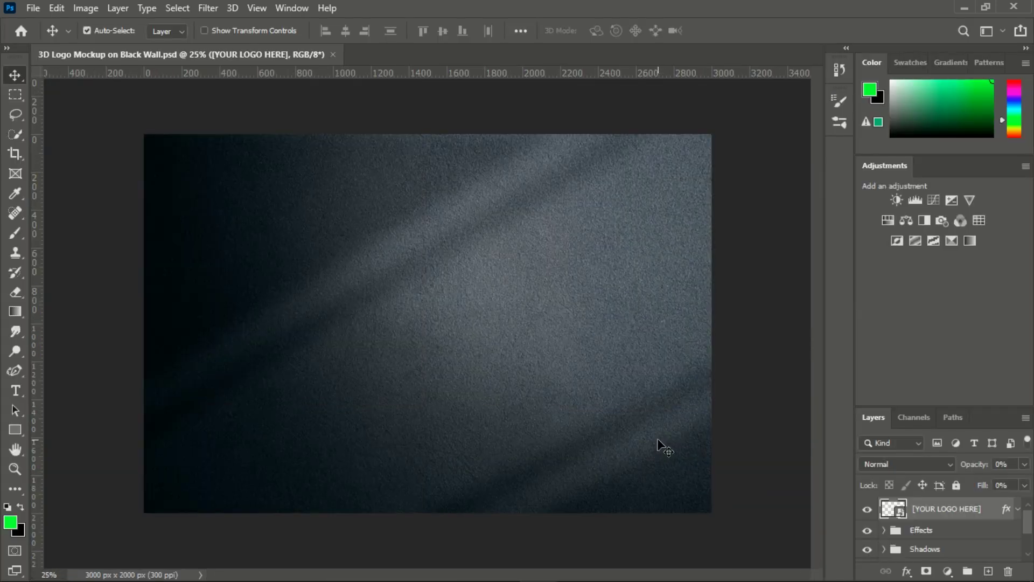
double_click(894, 509)
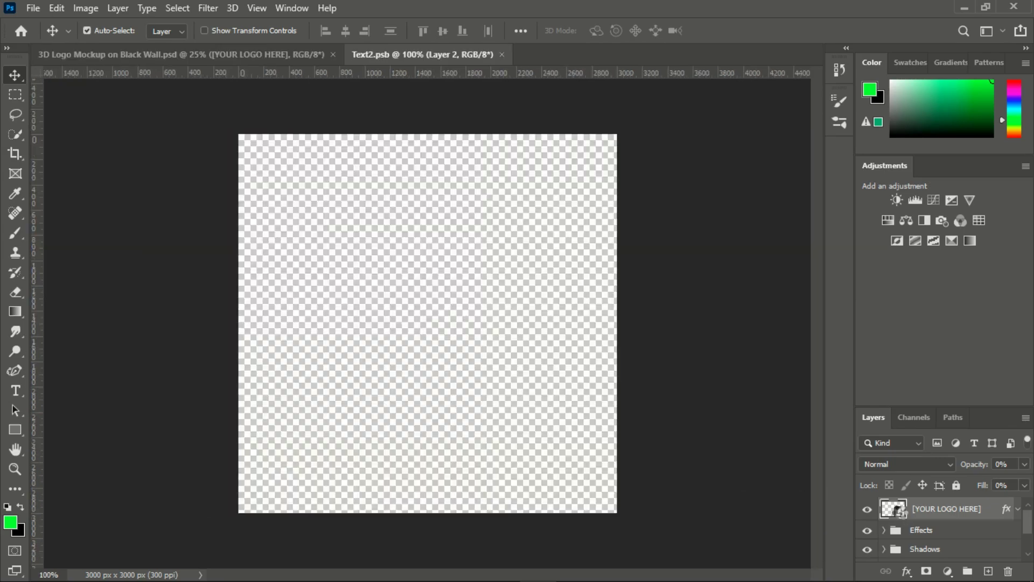
Paste the logo as a Smart Object and scale it down around its center to about half size.
left_click(435, 341)
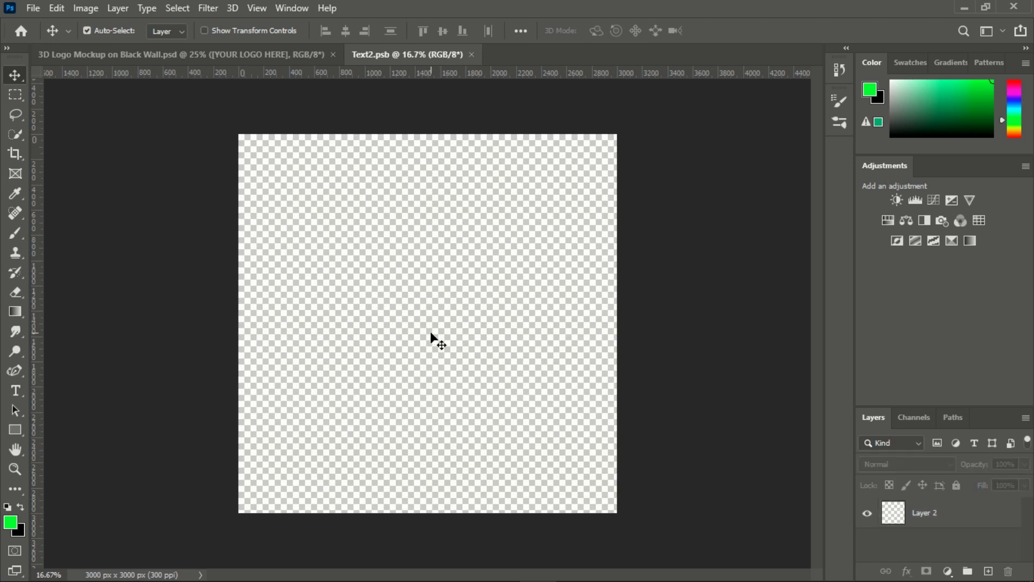
key("ctrl+v")
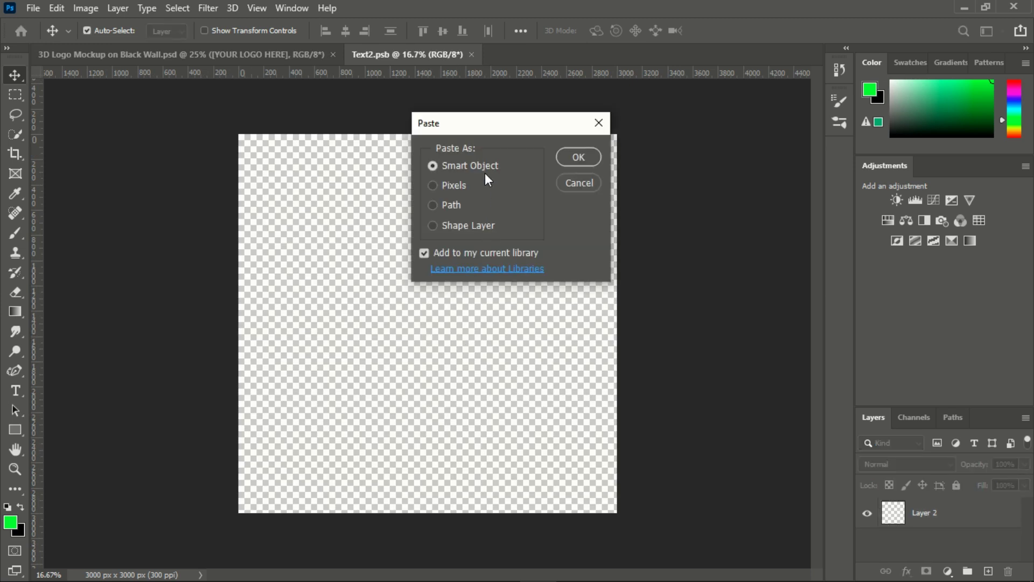
left_click(569, 157)
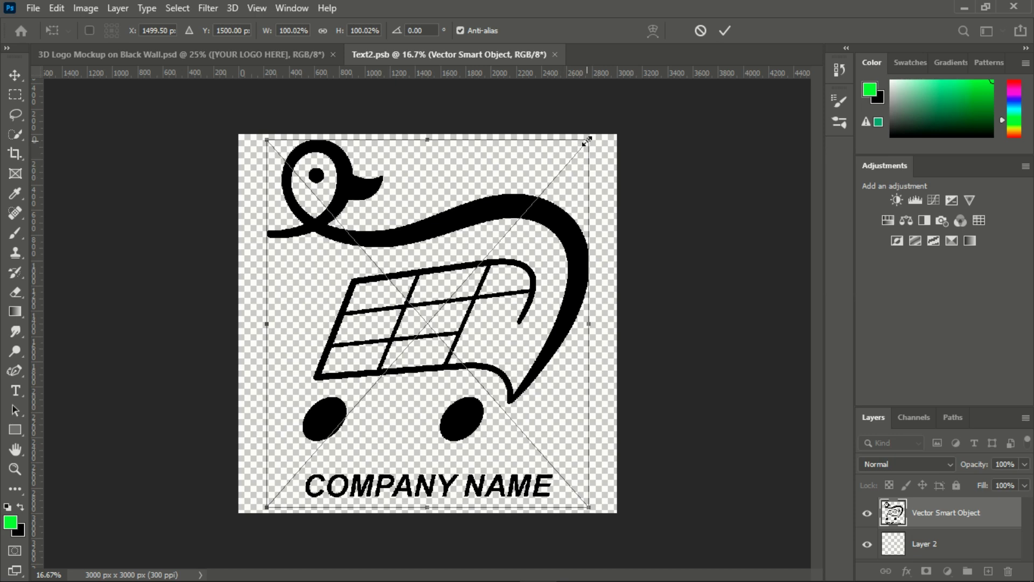
left_click_drag(587, 141, 522, 242)
left_click(725, 31)
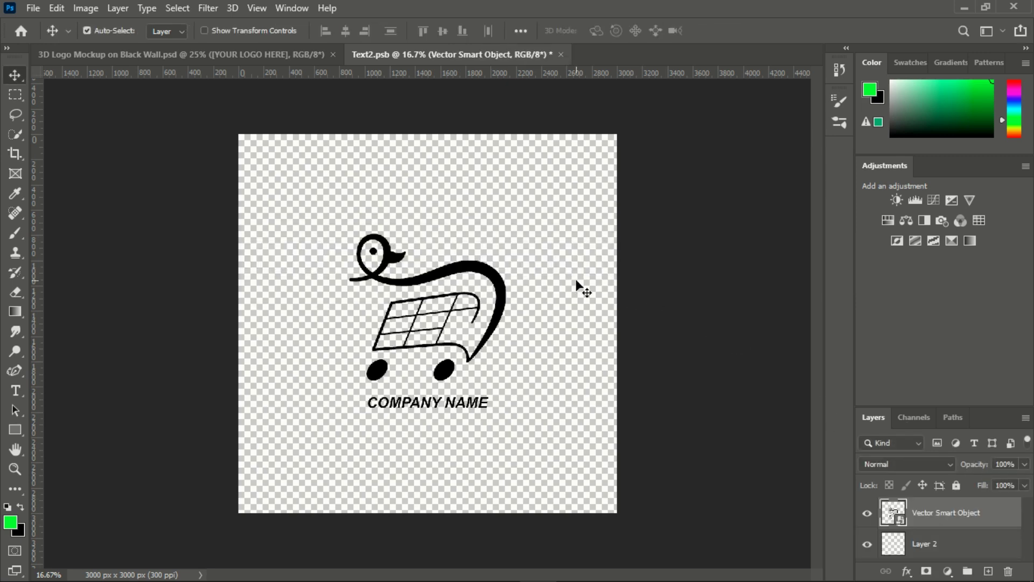
Apply a Color Overlay in cyan 00eaff to the pasted Vector Smart Object layer.
double_click(1000, 513)
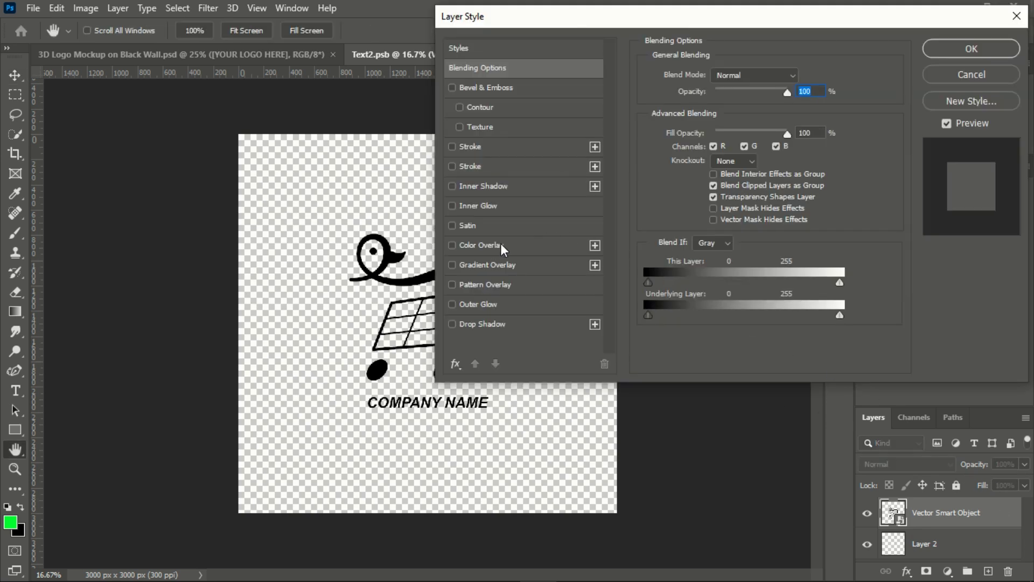
left_click(479, 245)
left_click_drag(814, 26, 747, 60)
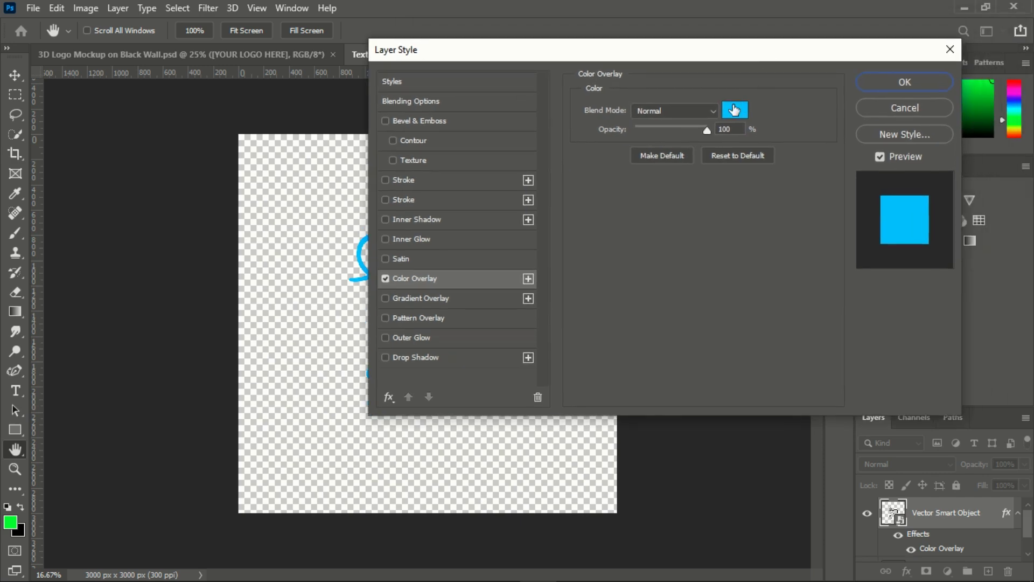
left_click(735, 107)
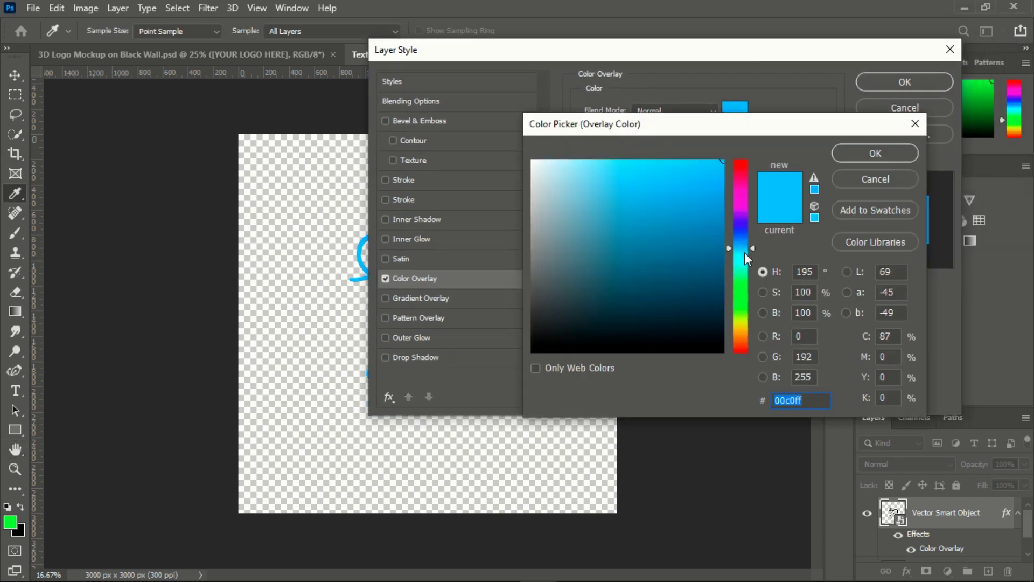
left_click_drag(745, 250, 744, 253)
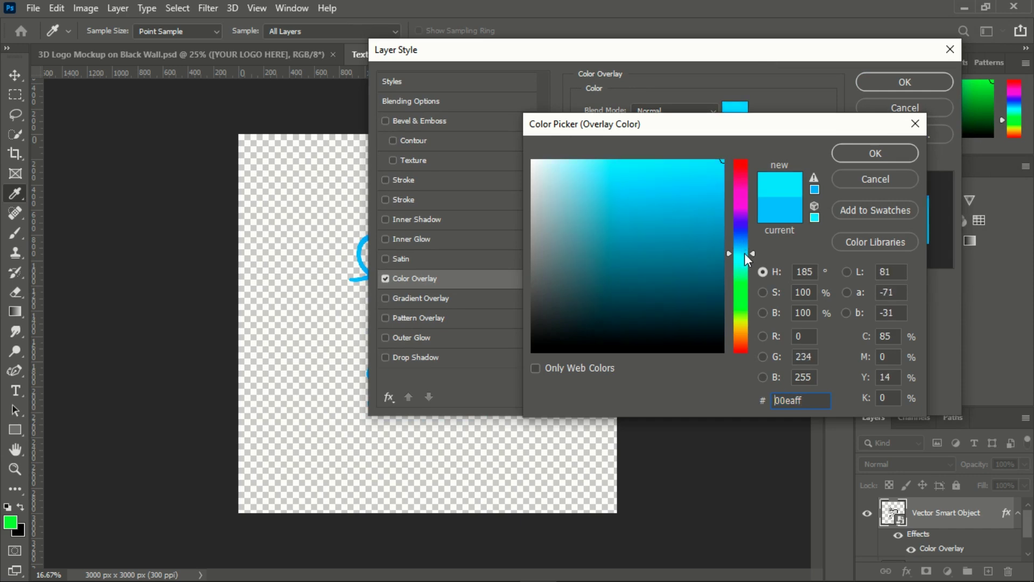
left_click(871, 153)
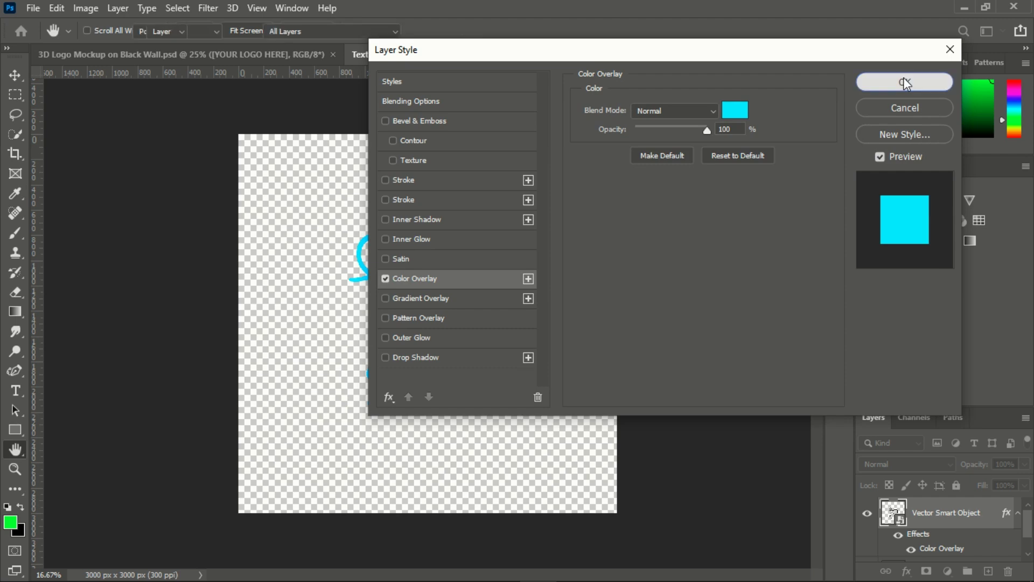
left_click(903, 83)
Save the smart object document Text2.psb and return to the 3D Logo Mockup on Black Wall document.
key("ctrl")
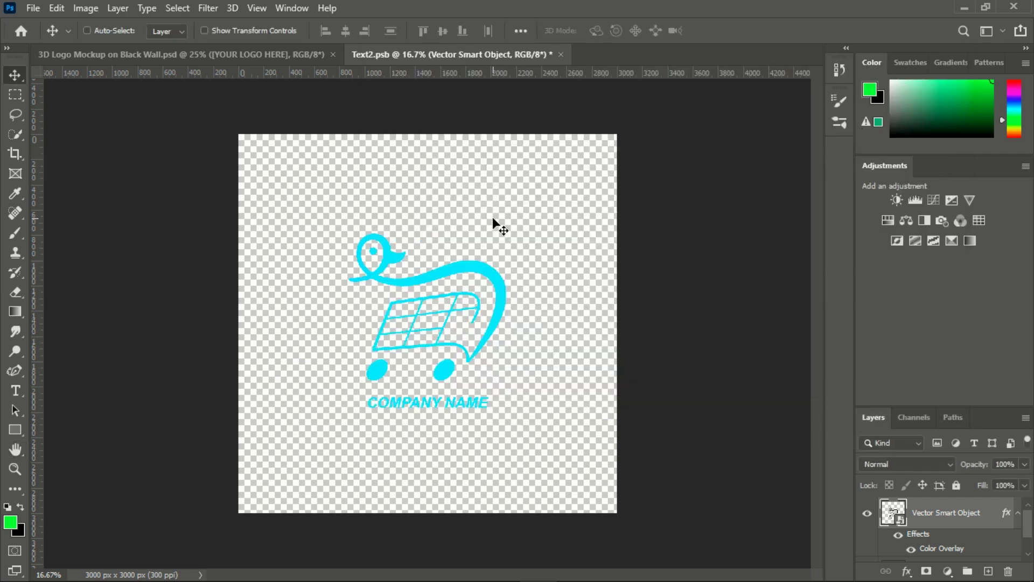
key("ctrl+s")
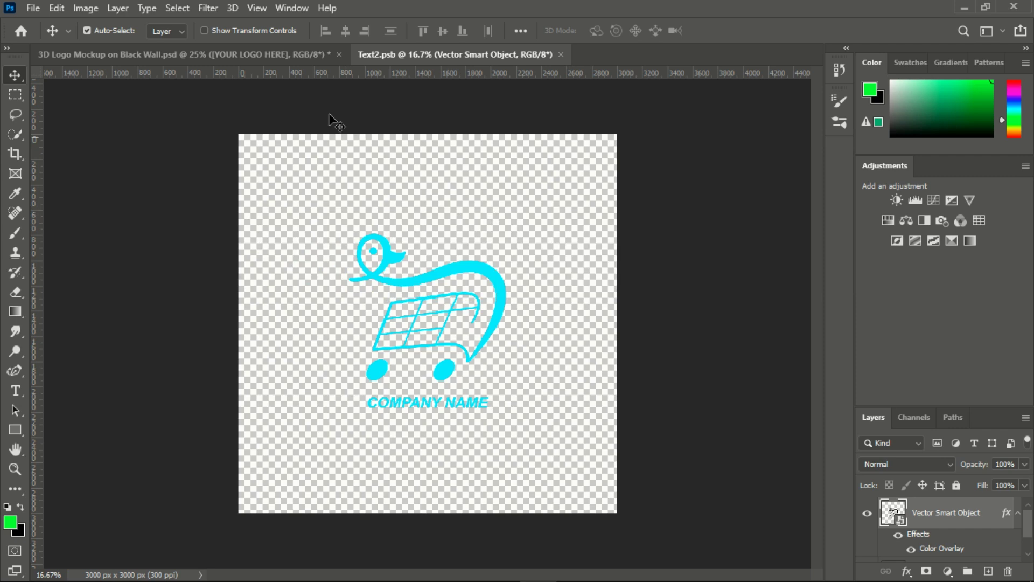
left_click(240, 56)
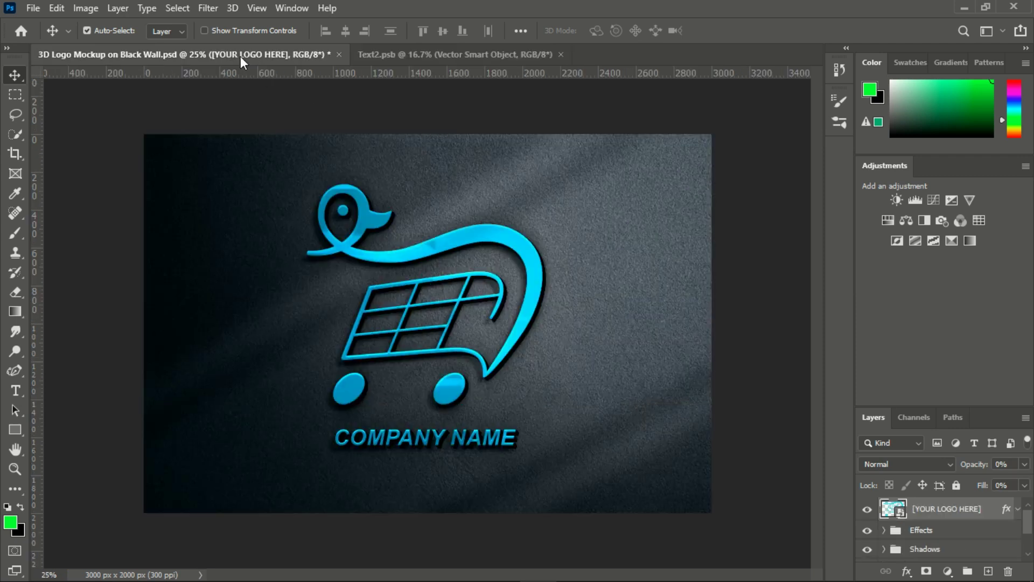